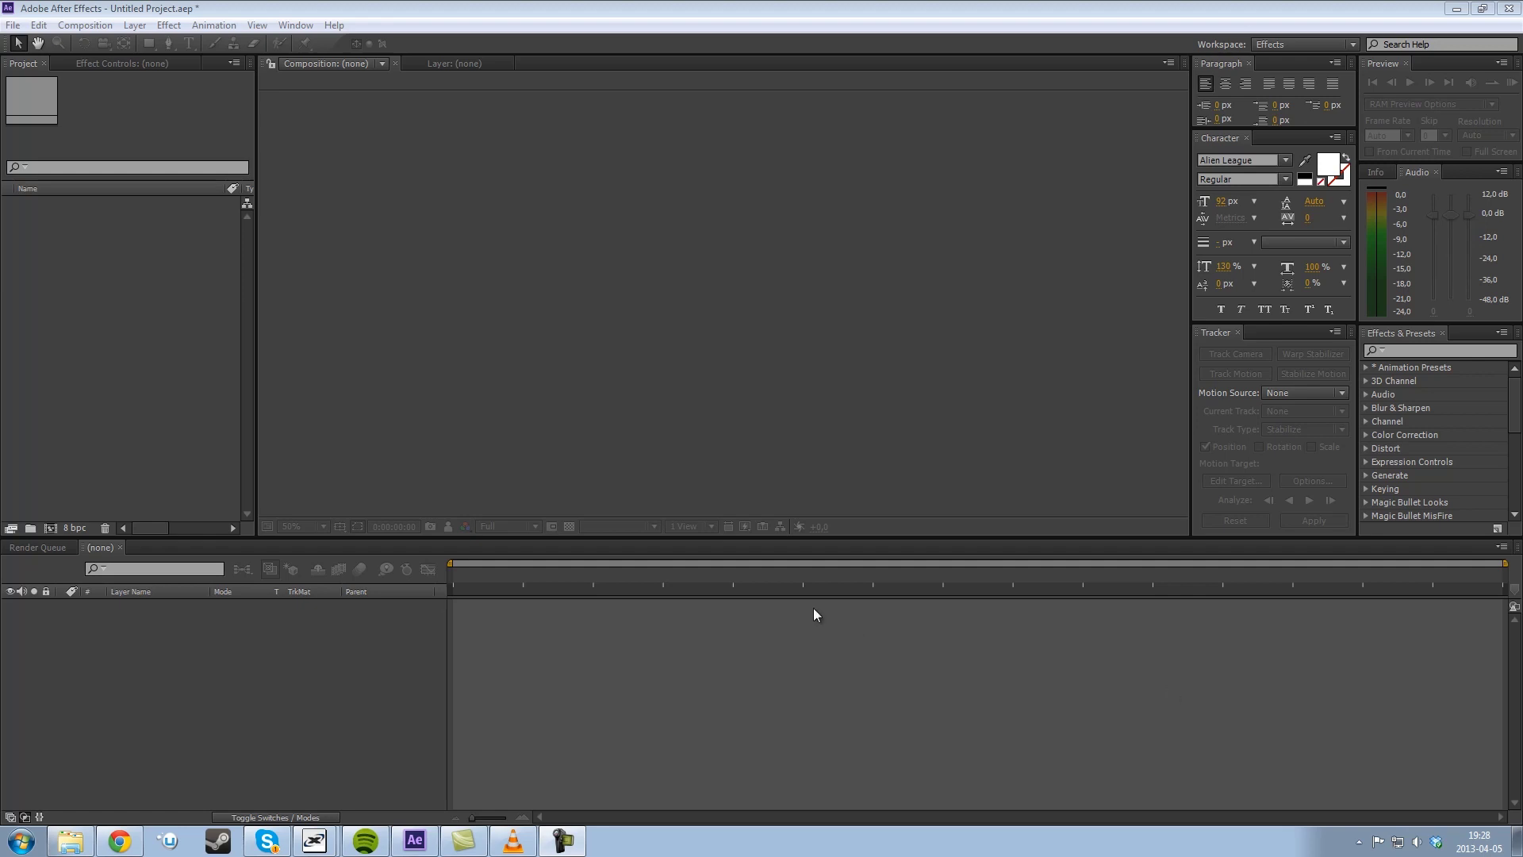
# Import the clip "Carlos alberto longshot" from the Clips folder and create a composition from it
pyautogui.click(12, 25)
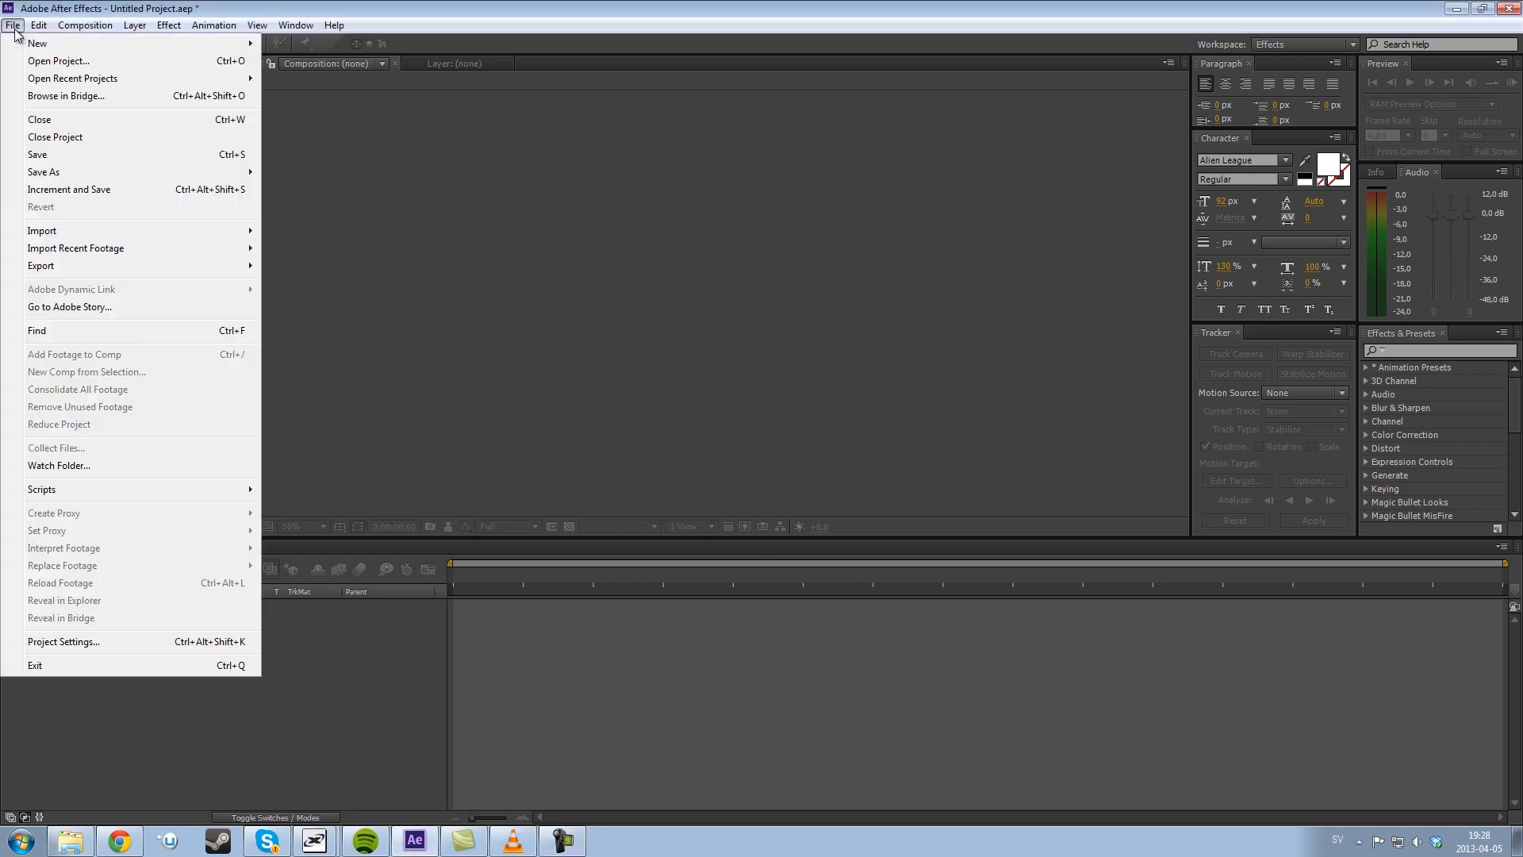
pyautogui.moveTo(83, 232)
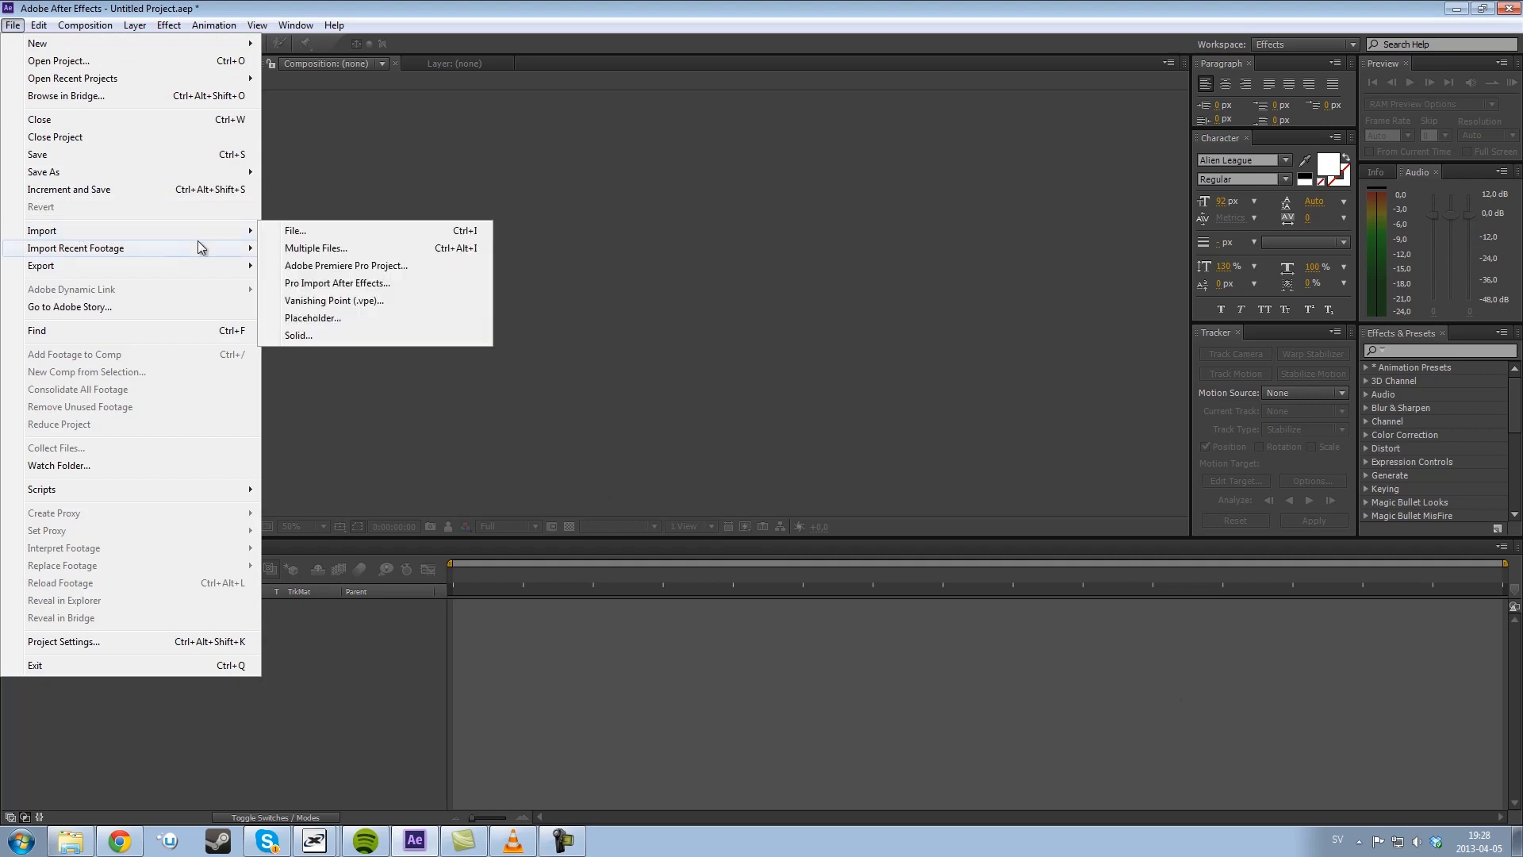
pyautogui.click(293, 232)
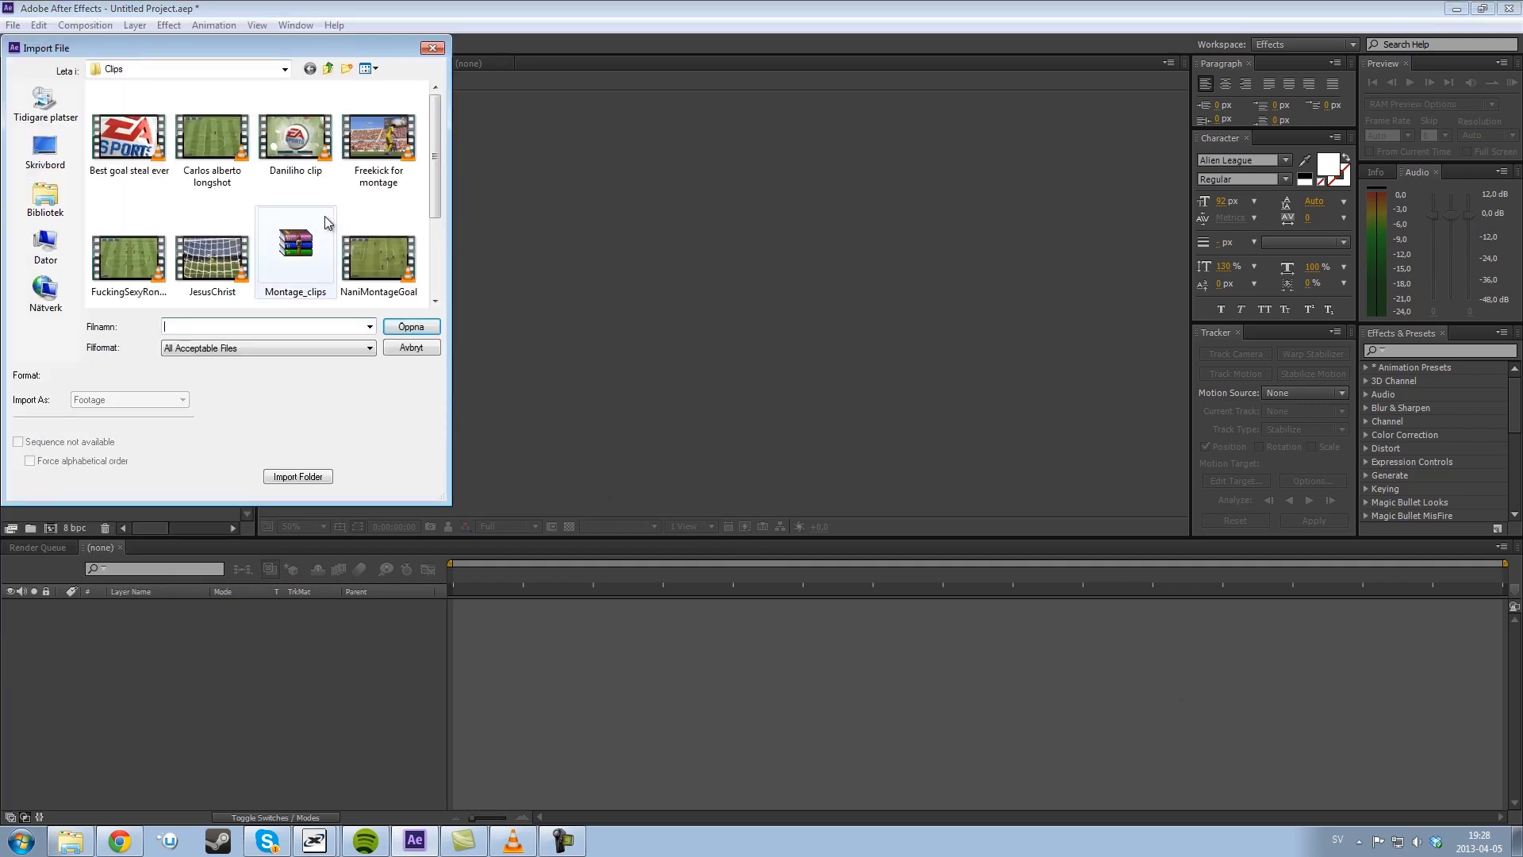
pyautogui.click(203, 151)
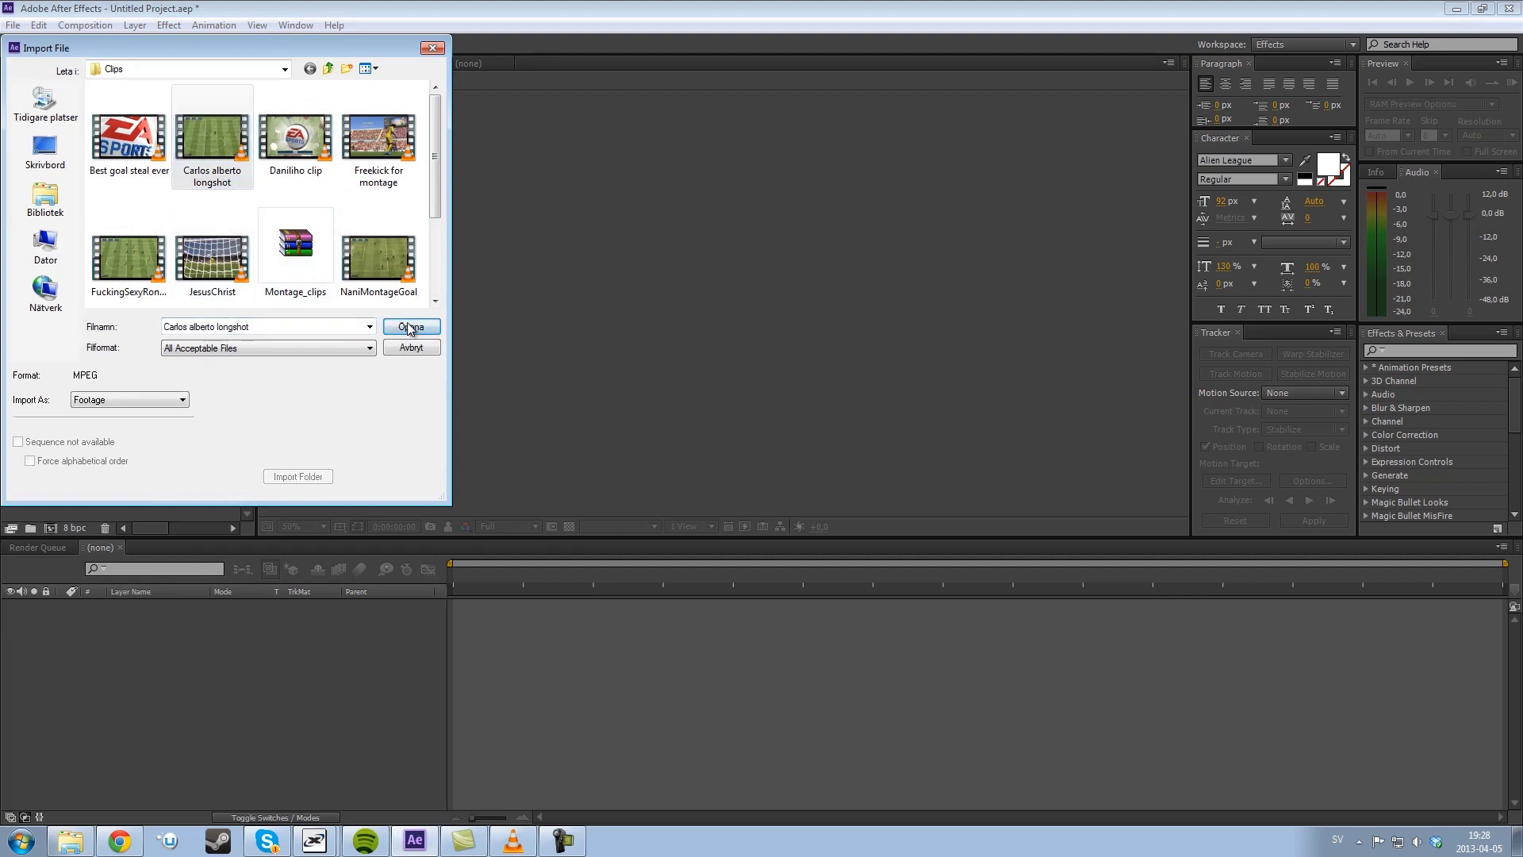
pyautogui.click(411, 328)
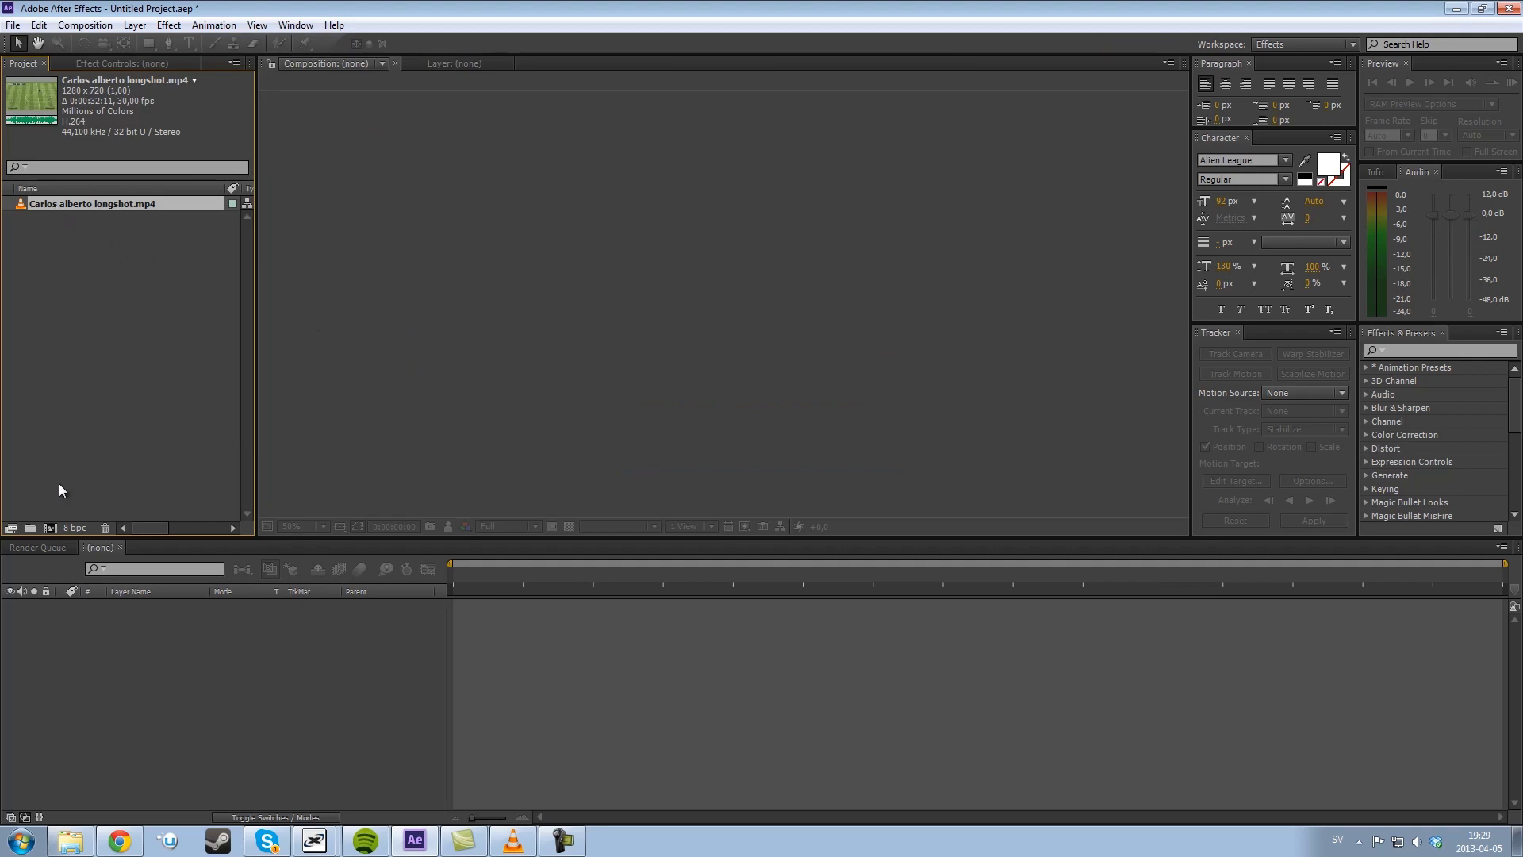
pyautogui.click(52, 532)
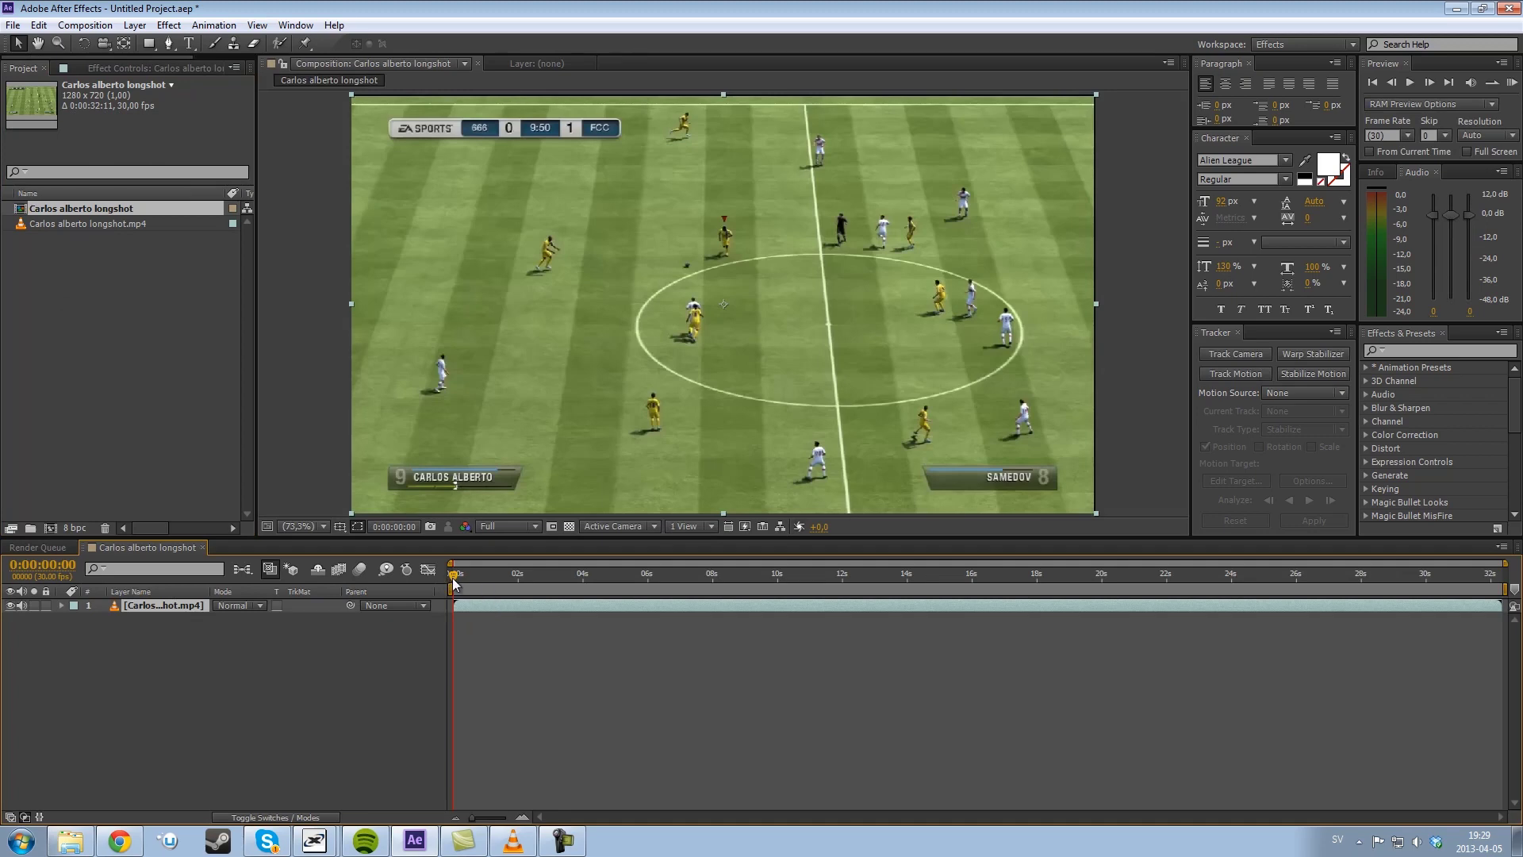
# Add a new adjustment layer above the football clip in the composition
pyautogui.rightClick(213, 691)
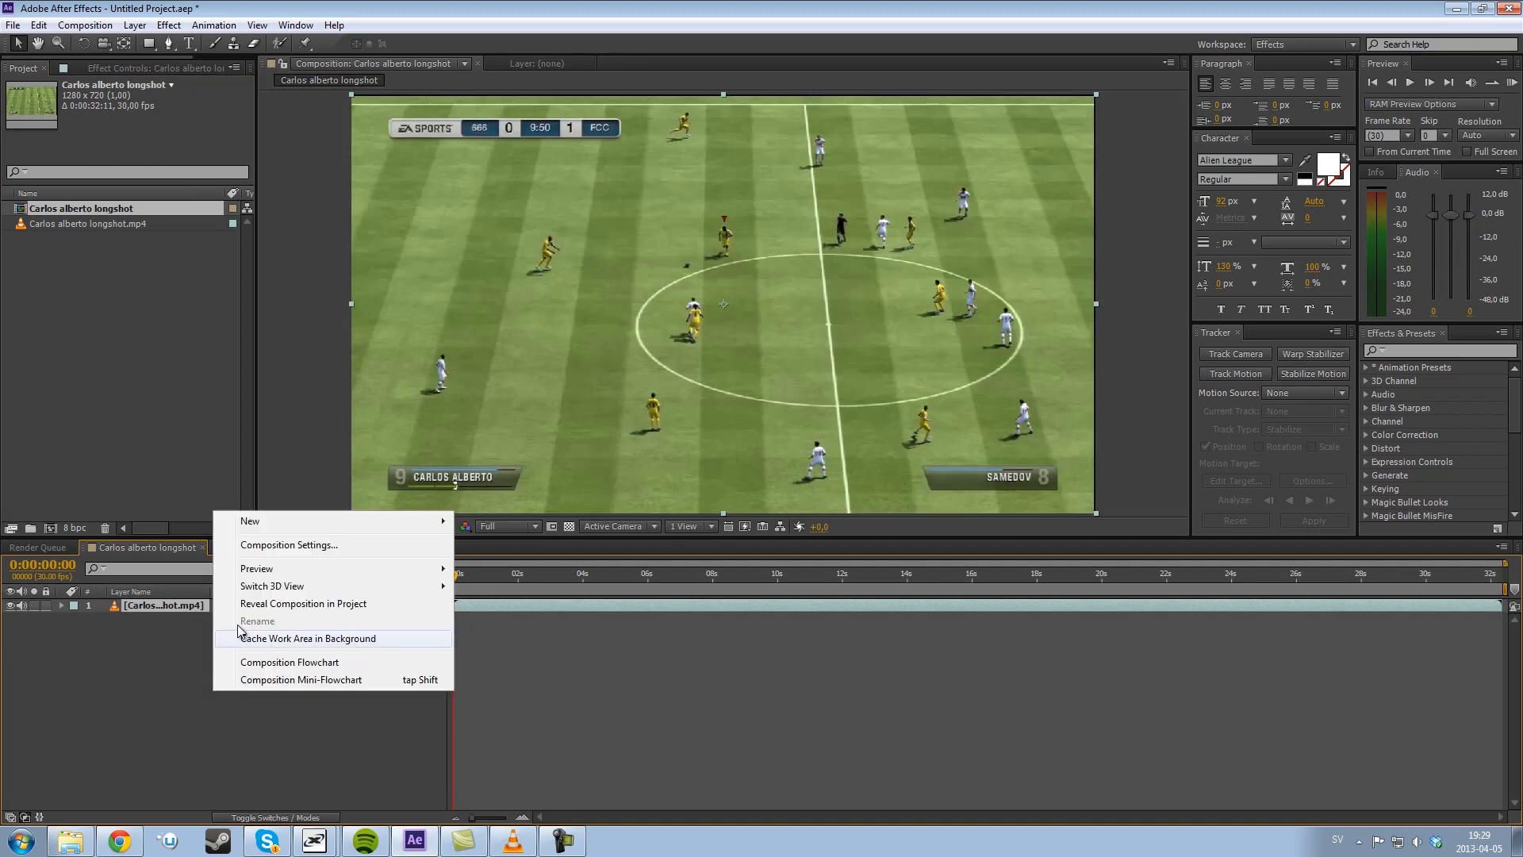
pyautogui.rightClick(188, 708)
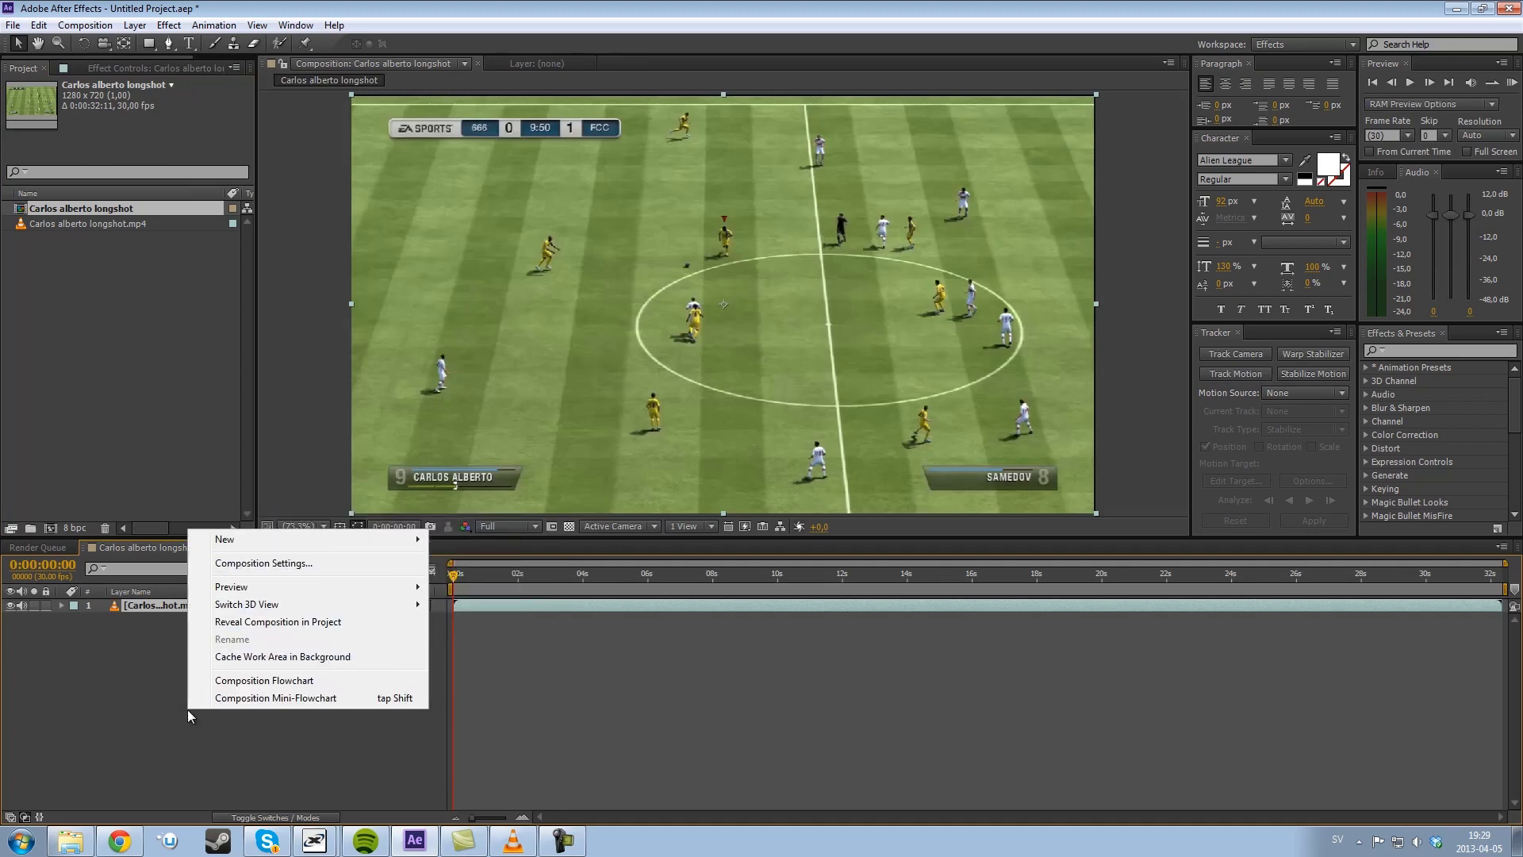
pyautogui.moveTo(268, 547)
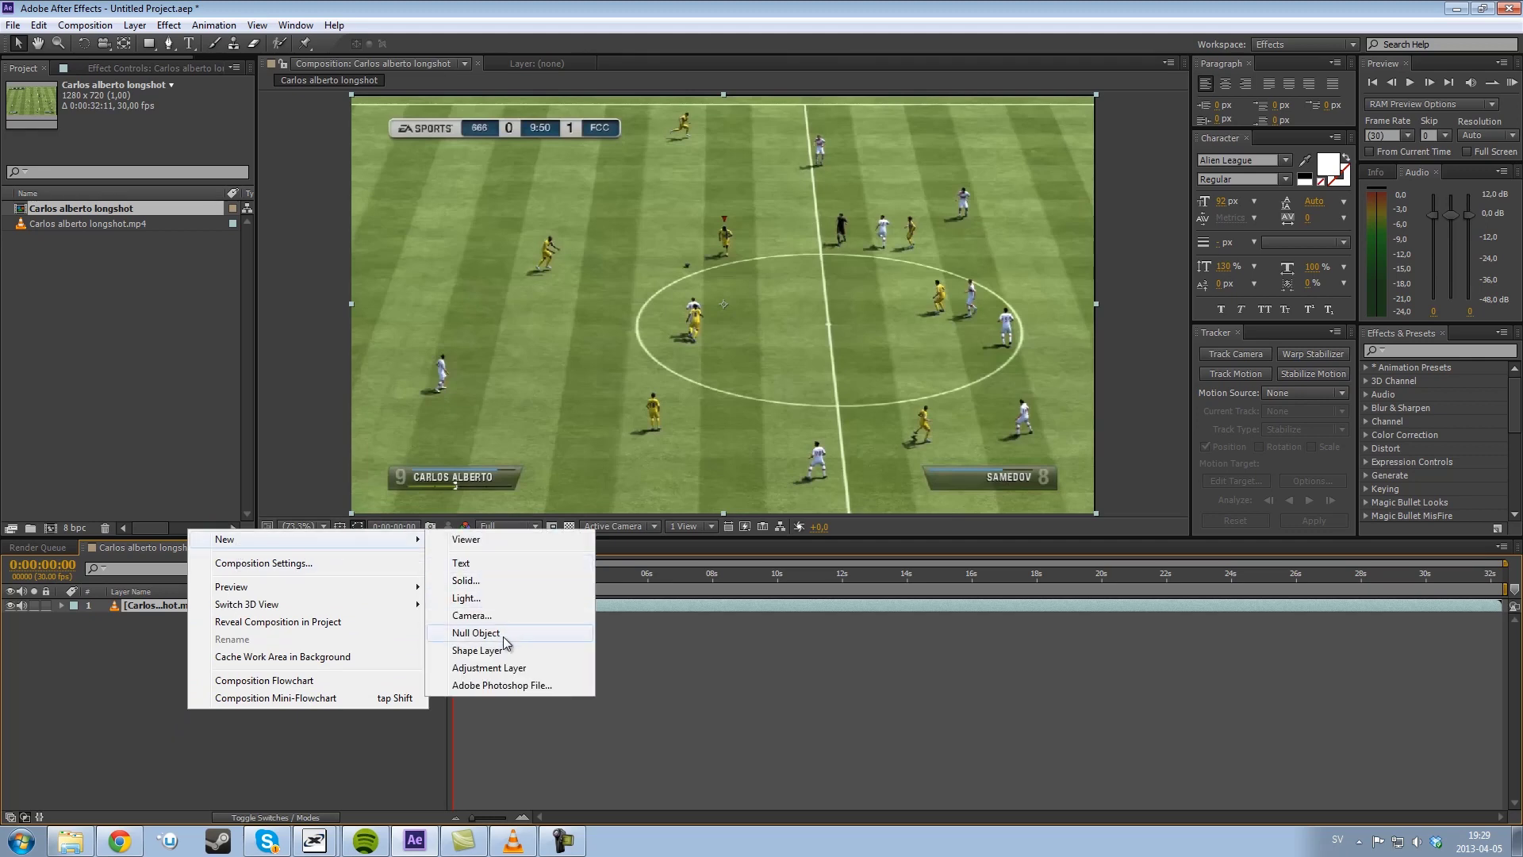
pyautogui.click(507, 670)
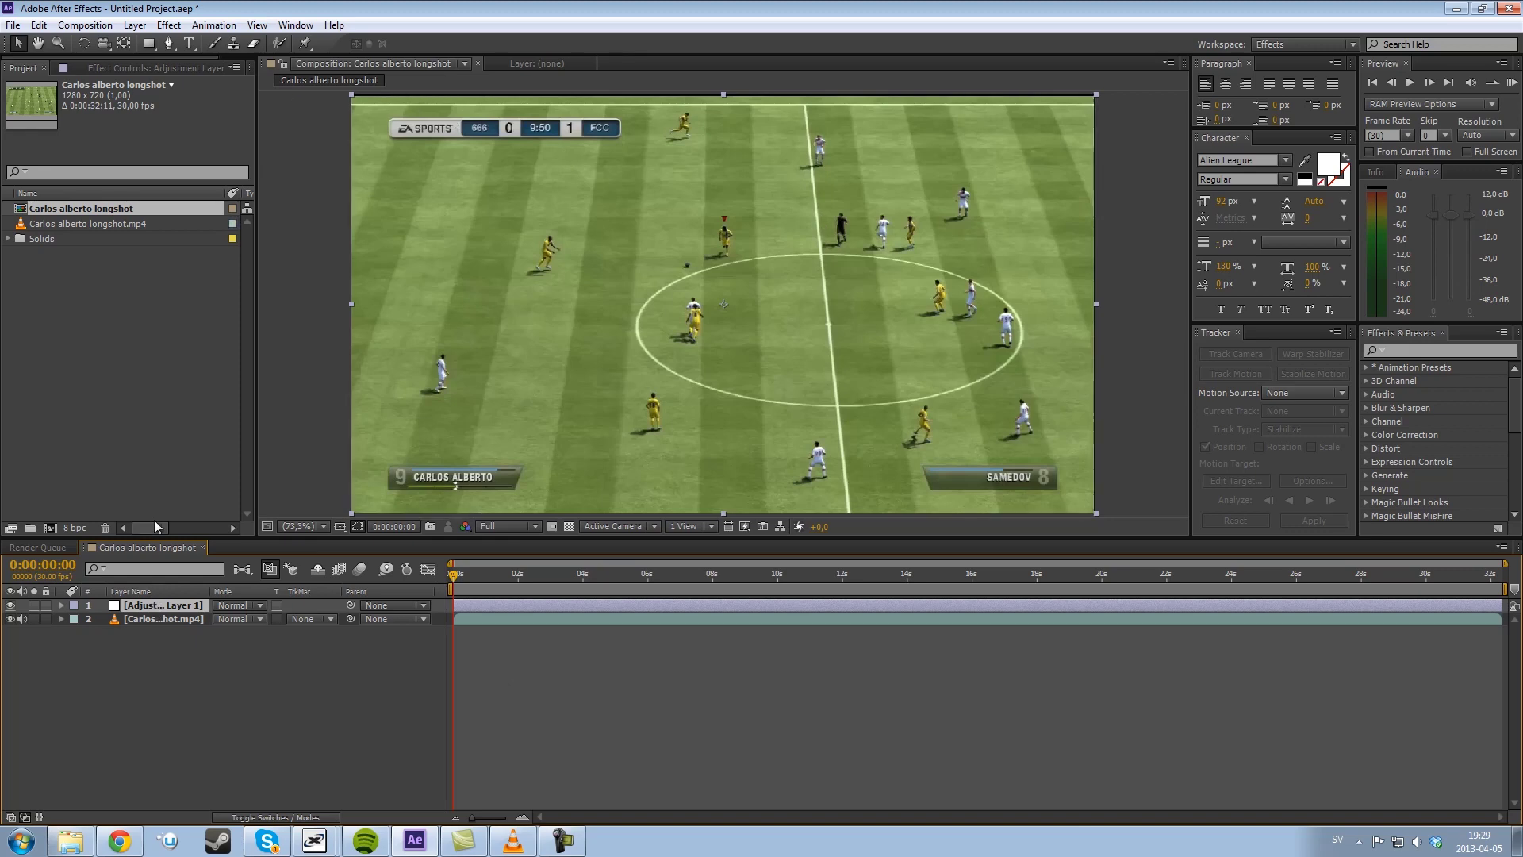
# Apply the Generate Lens Flare effect to the adjustment layer and move its flare center to about 503.6, 288.0
pyautogui.click(169, 26)
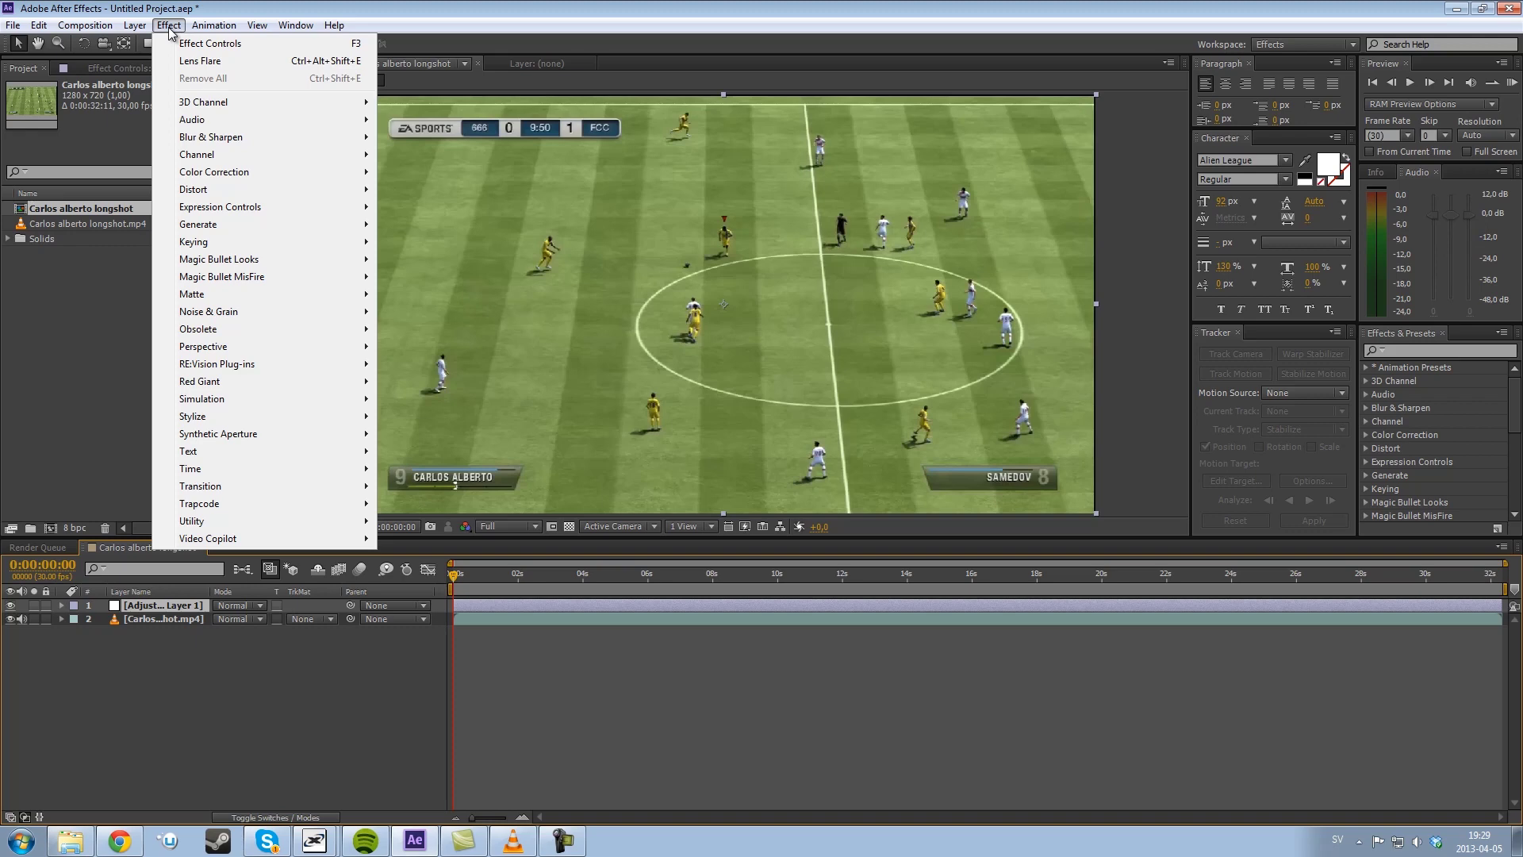
pyautogui.moveTo(211, 165)
pyautogui.moveTo(222, 225)
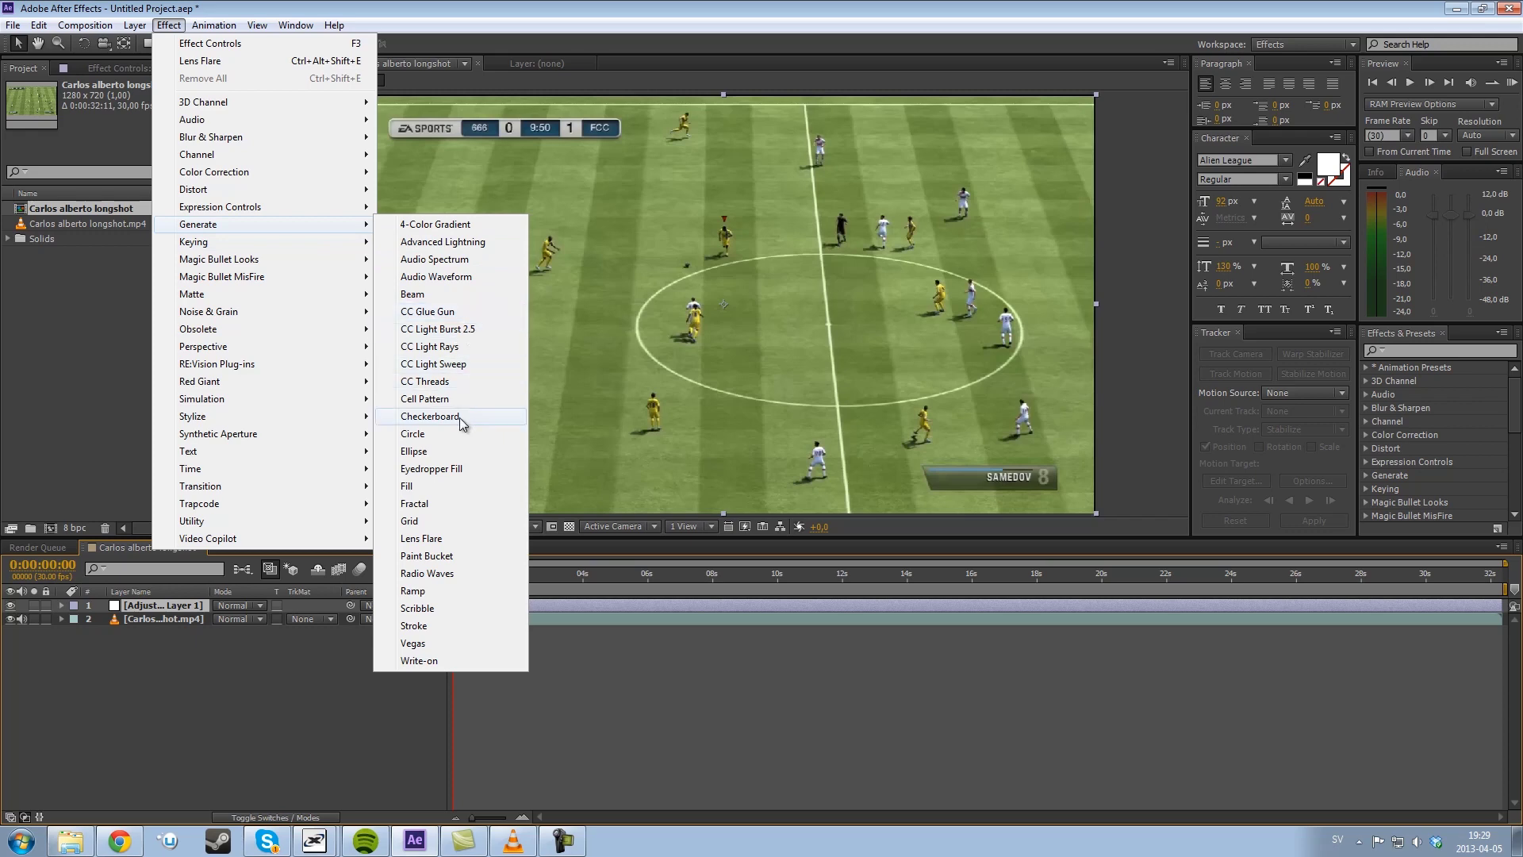
pyautogui.click(444, 538)
pyautogui.moveTo(653, 255)
pyautogui.mouseDown()
pyautogui.moveTo(741, 273)
pyautogui.moveTo(658, 286)
pyautogui.moveTo(645, 263)
pyautogui.mouseUp()
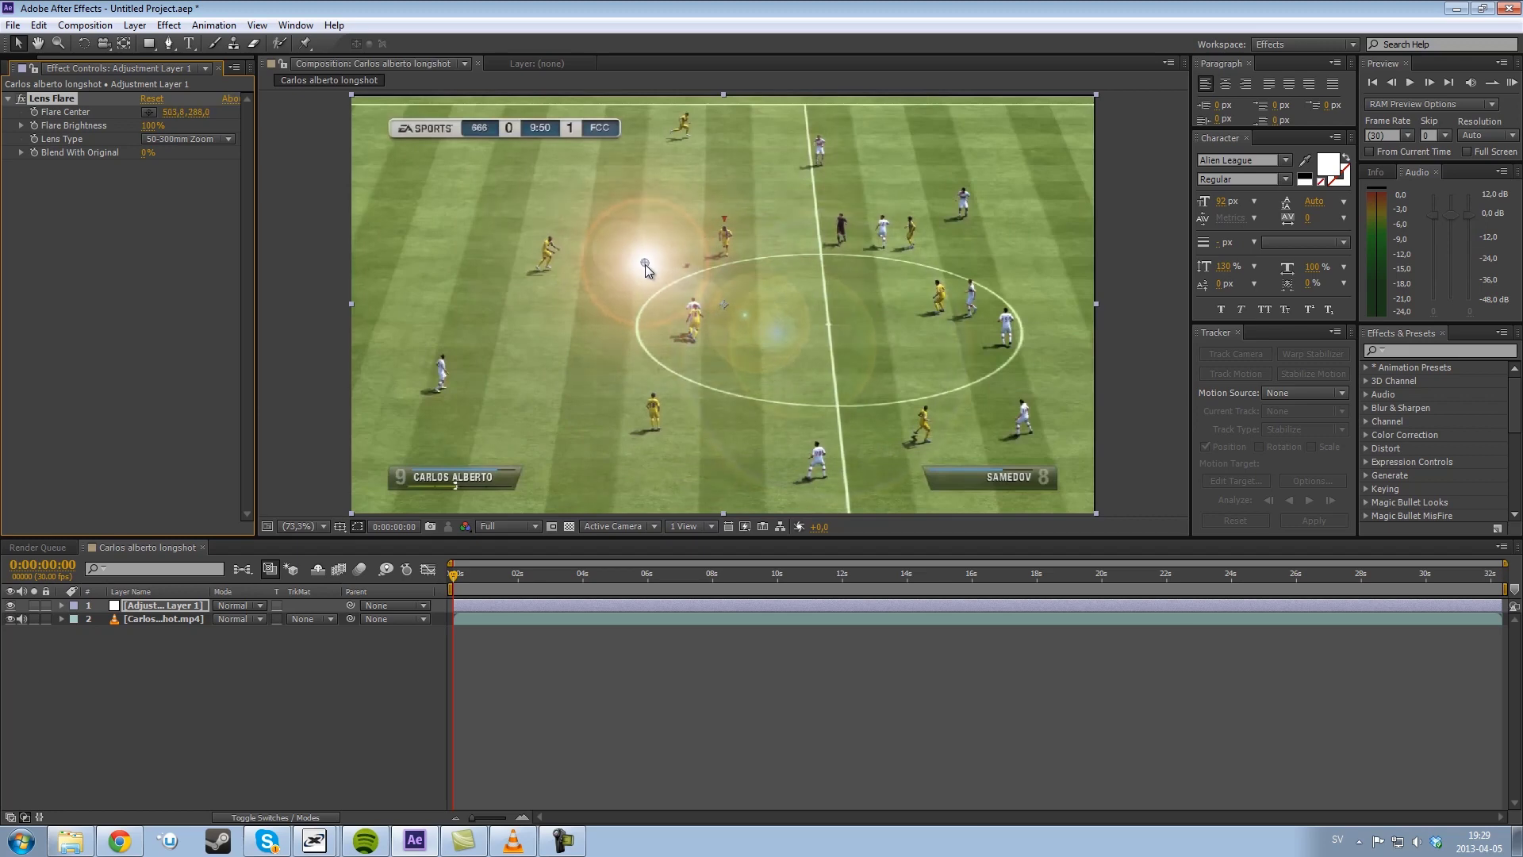
# Move the current time to 0:00:08:29 and set the Lens Flare's Flare Brightness to 25%
pyautogui.moveTo(457, 579); pyautogui.dragTo(747, 568)
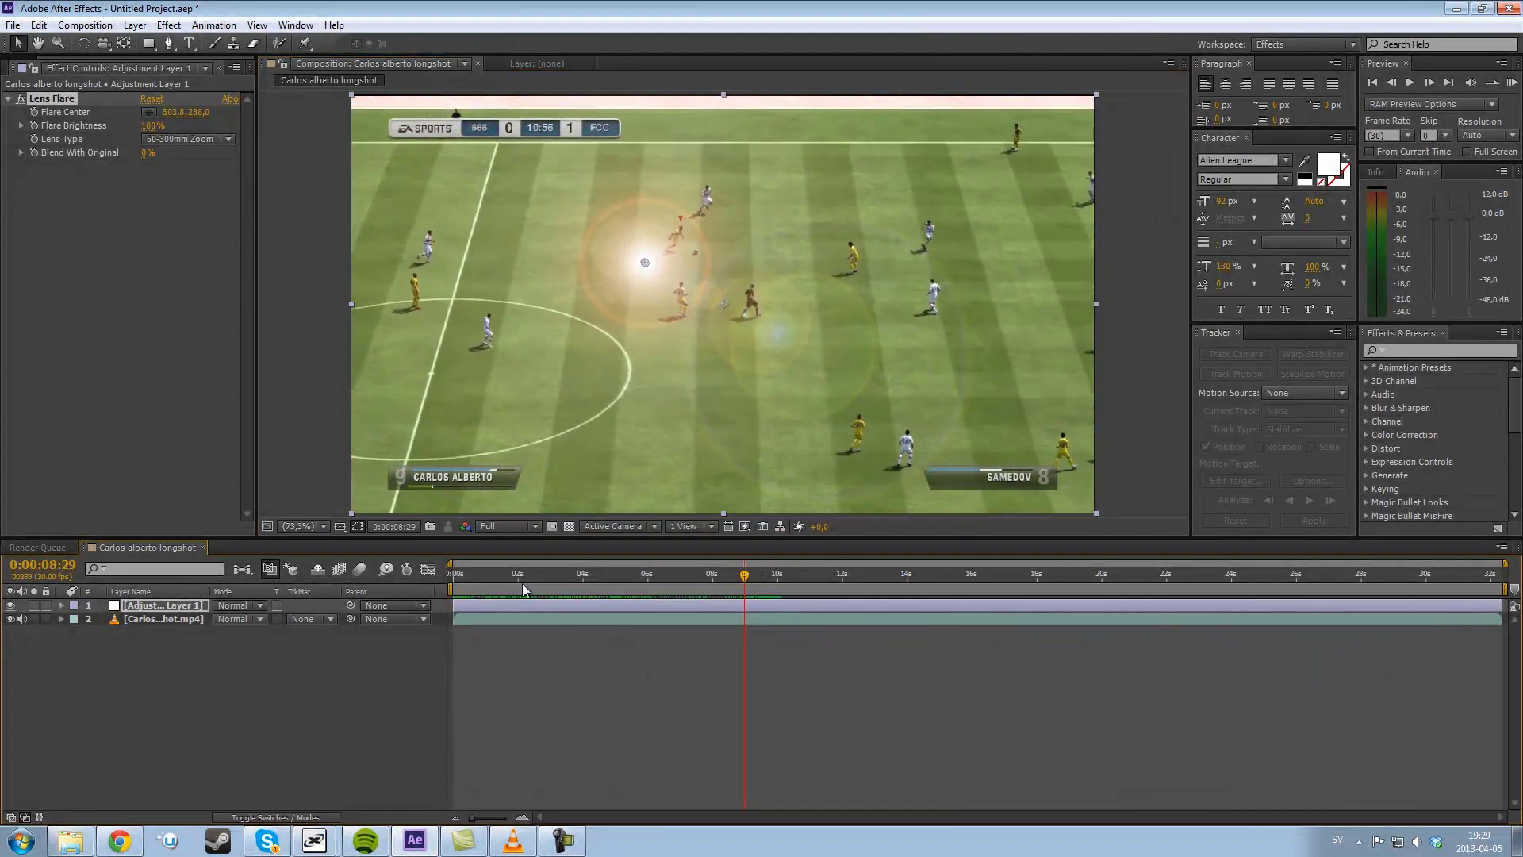
pyautogui.click(161, 607)
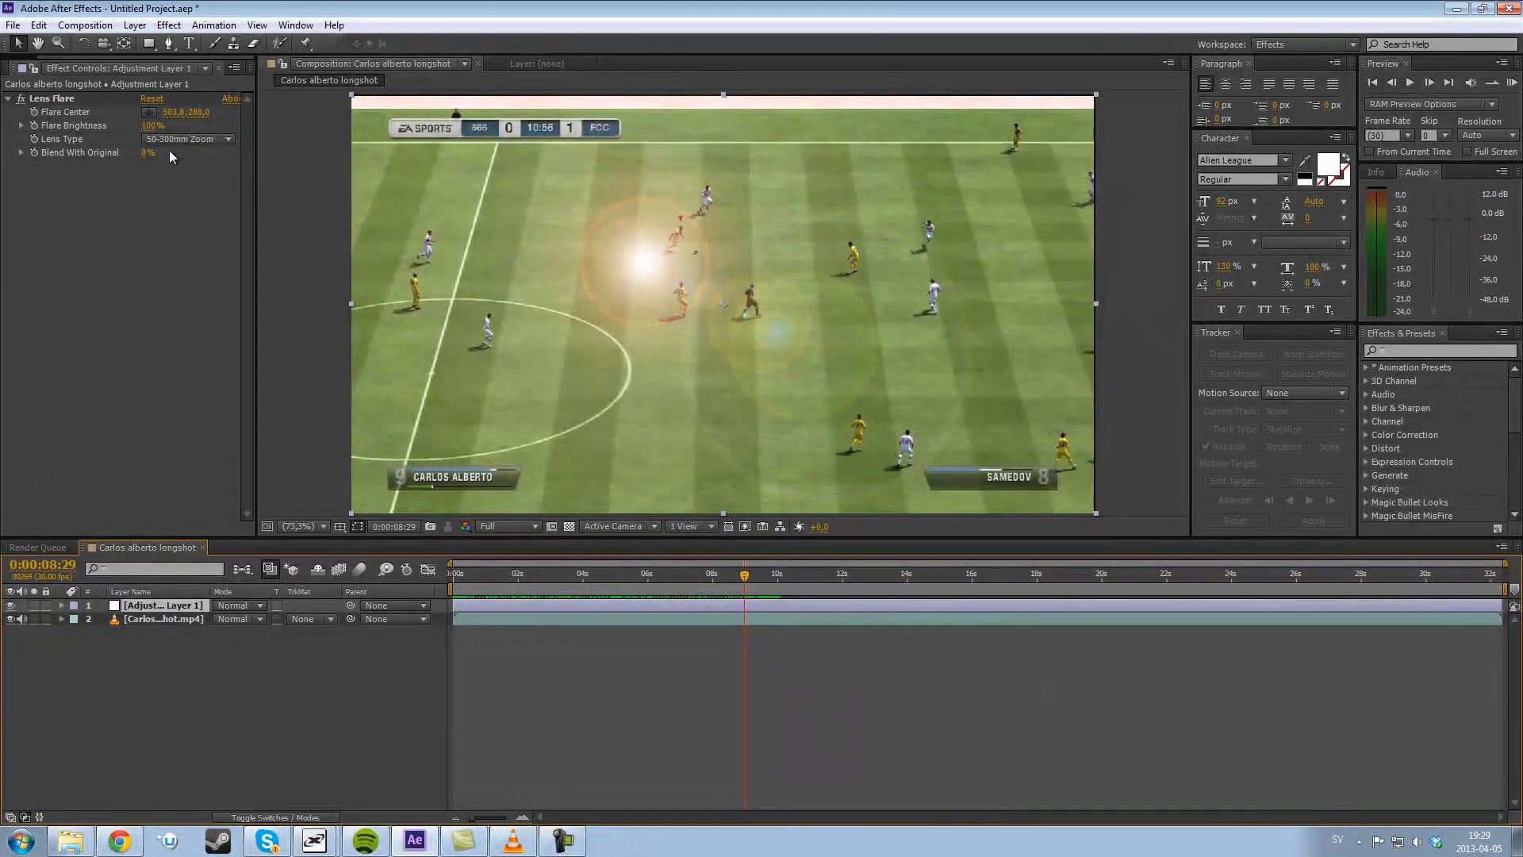
pyautogui.click(152, 126)
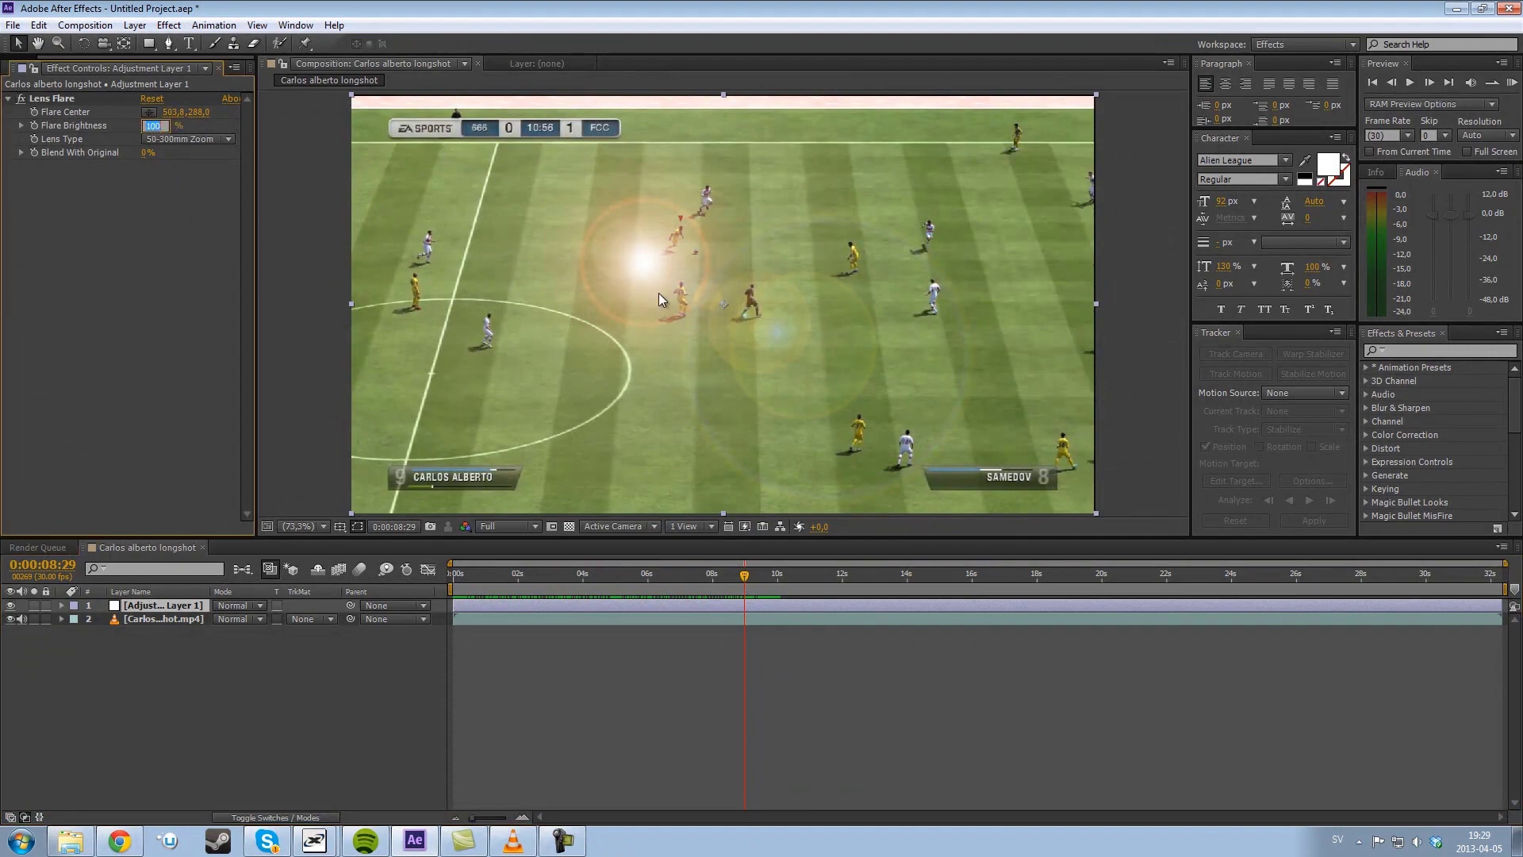
pyautogui.press('Return')
pyautogui.click(150, 125)
pyautogui.write('20')
pyautogui.press('Return')
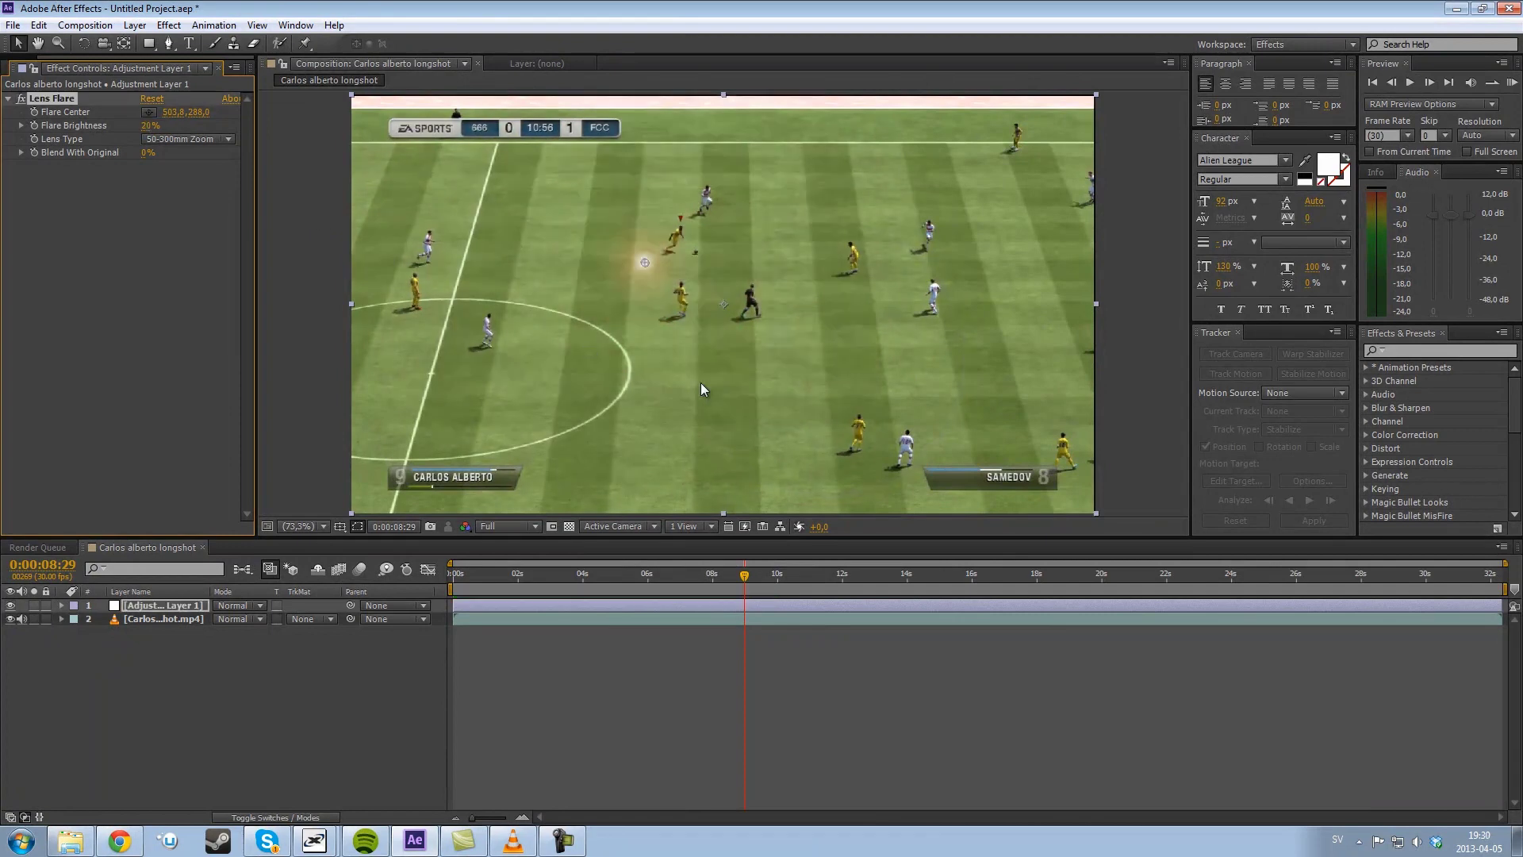
pyautogui.click(156, 130)
pyautogui.write('25')
pyautogui.press('Return')
# Move the flare center near the ball, to about 551.5, 293.5, and expand the adjustment layer's Lens Flare properties in the timeline
pyautogui.moveTo(663, 273); pyautogui.dragTo(672, 267)
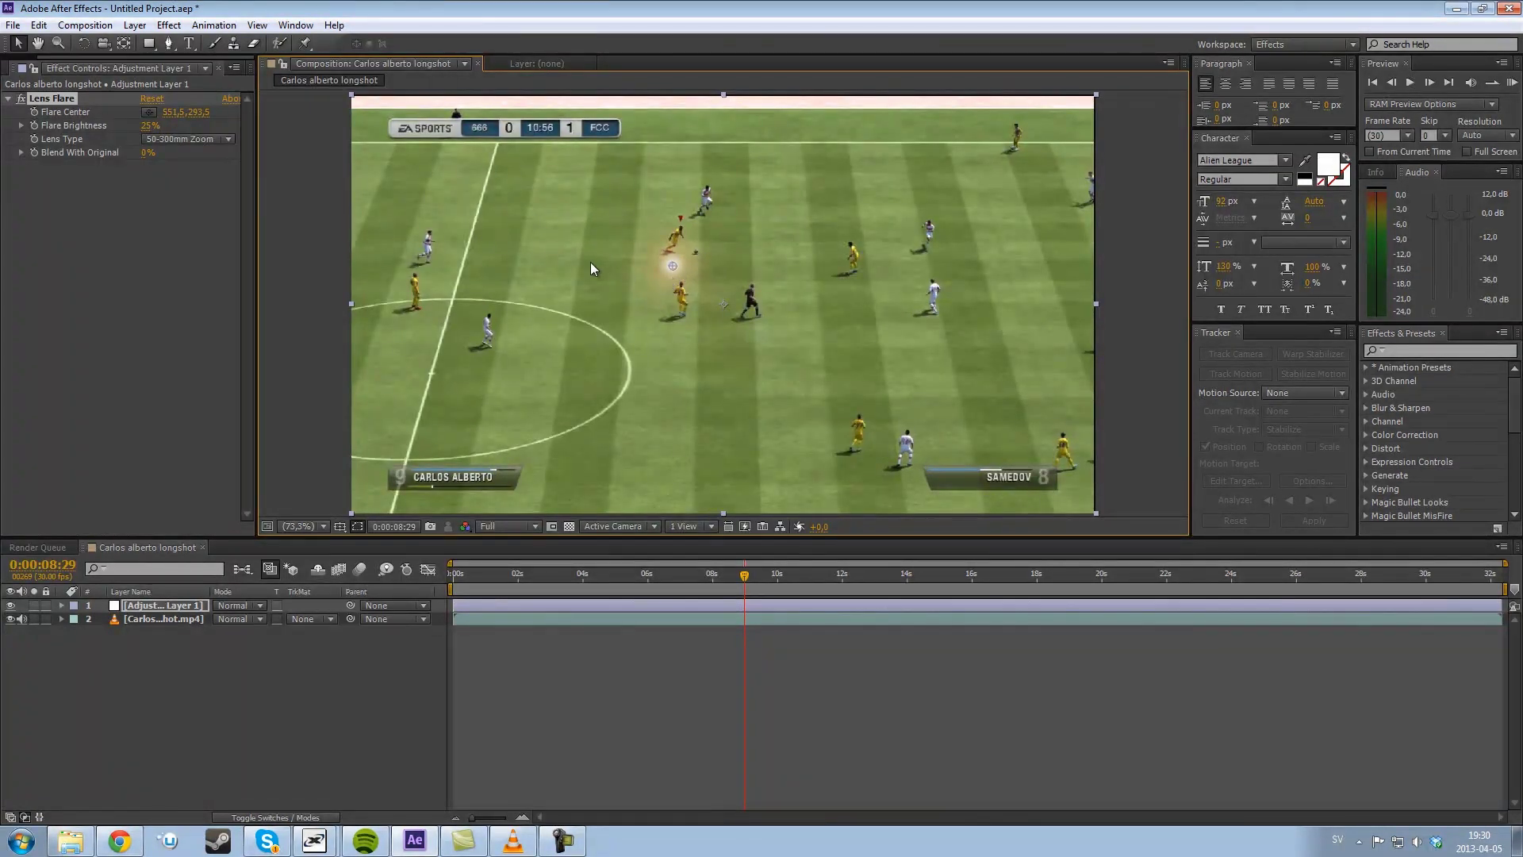
pyautogui.click(152, 608)
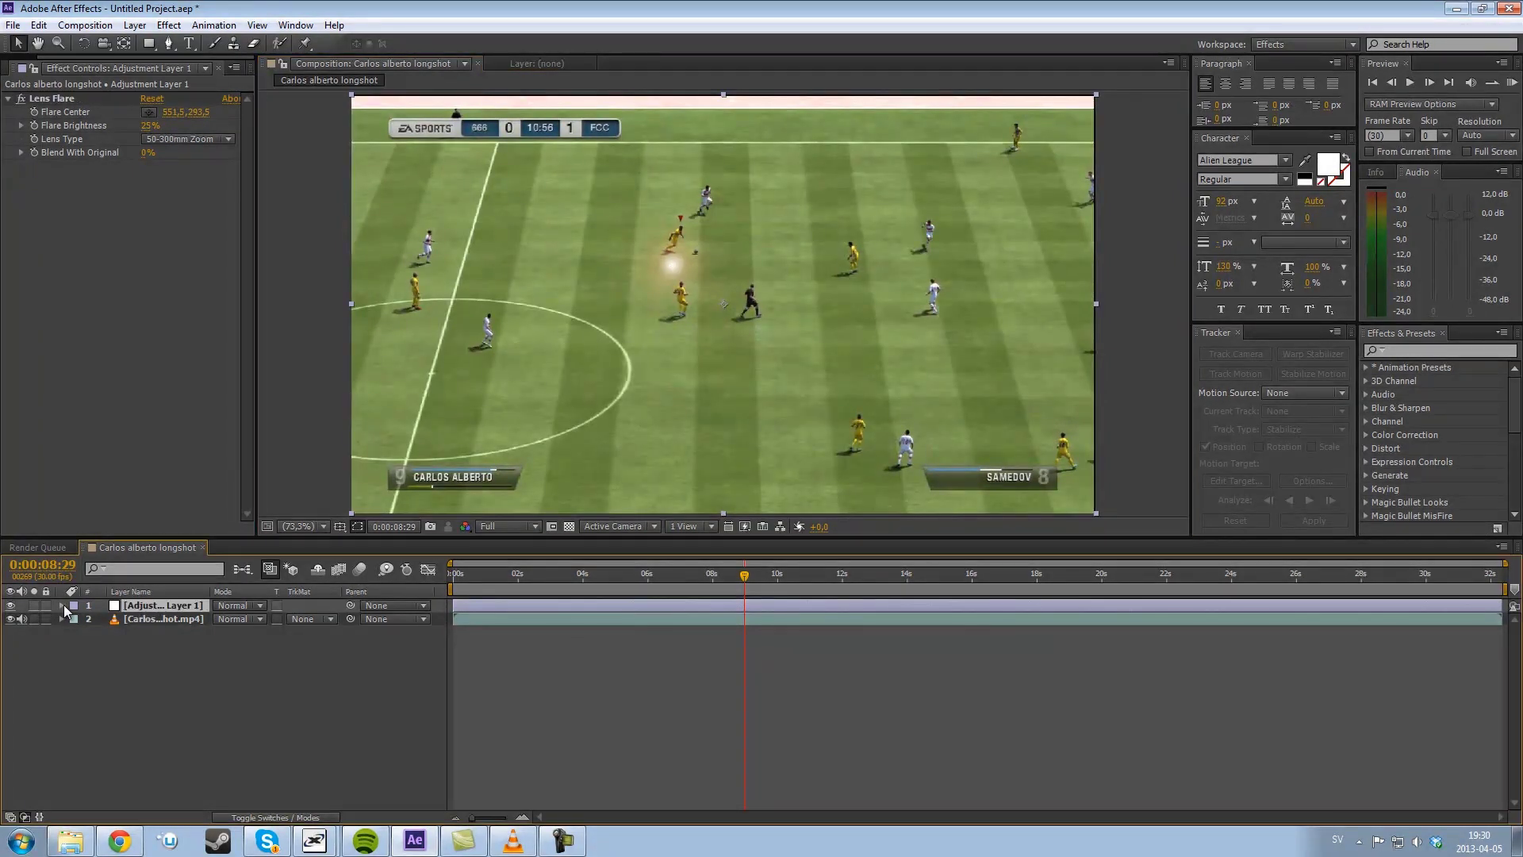
pyautogui.click(62, 605)
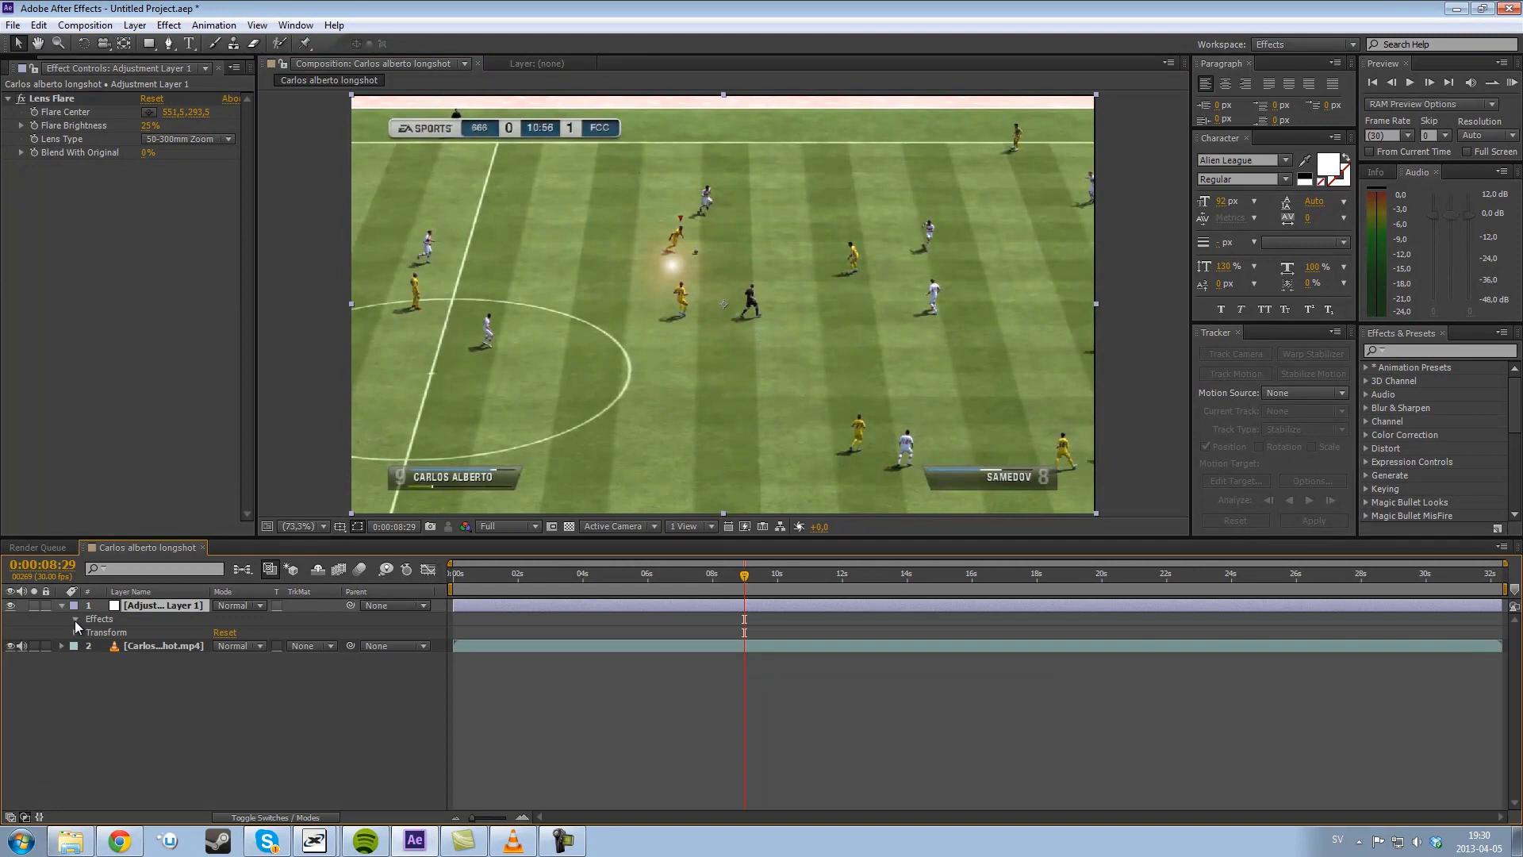
pyautogui.click(75, 620)
pyautogui.click(88, 632)
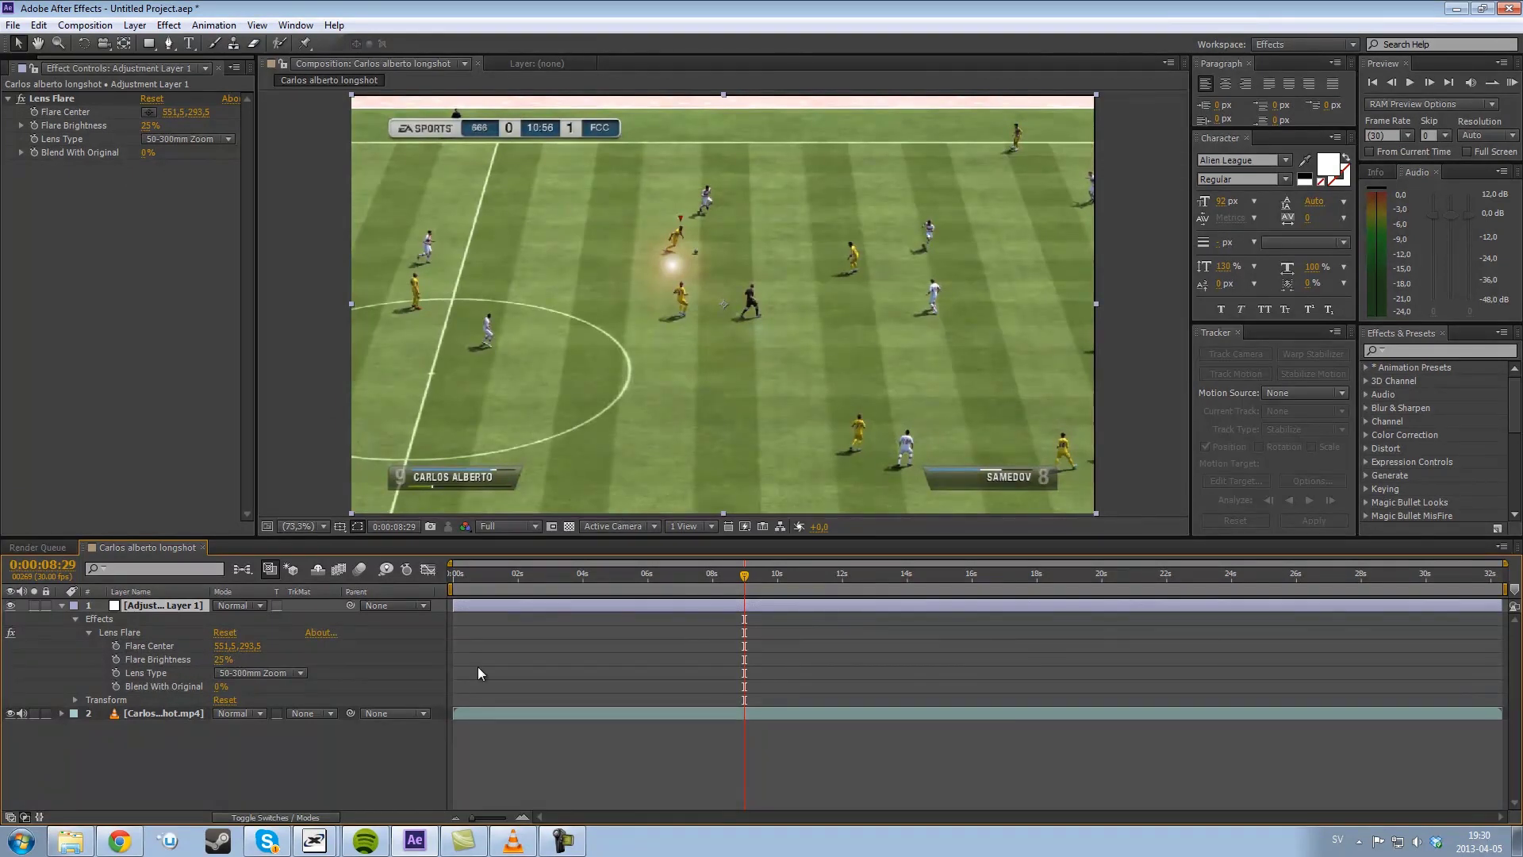
pyautogui.click(127, 635)
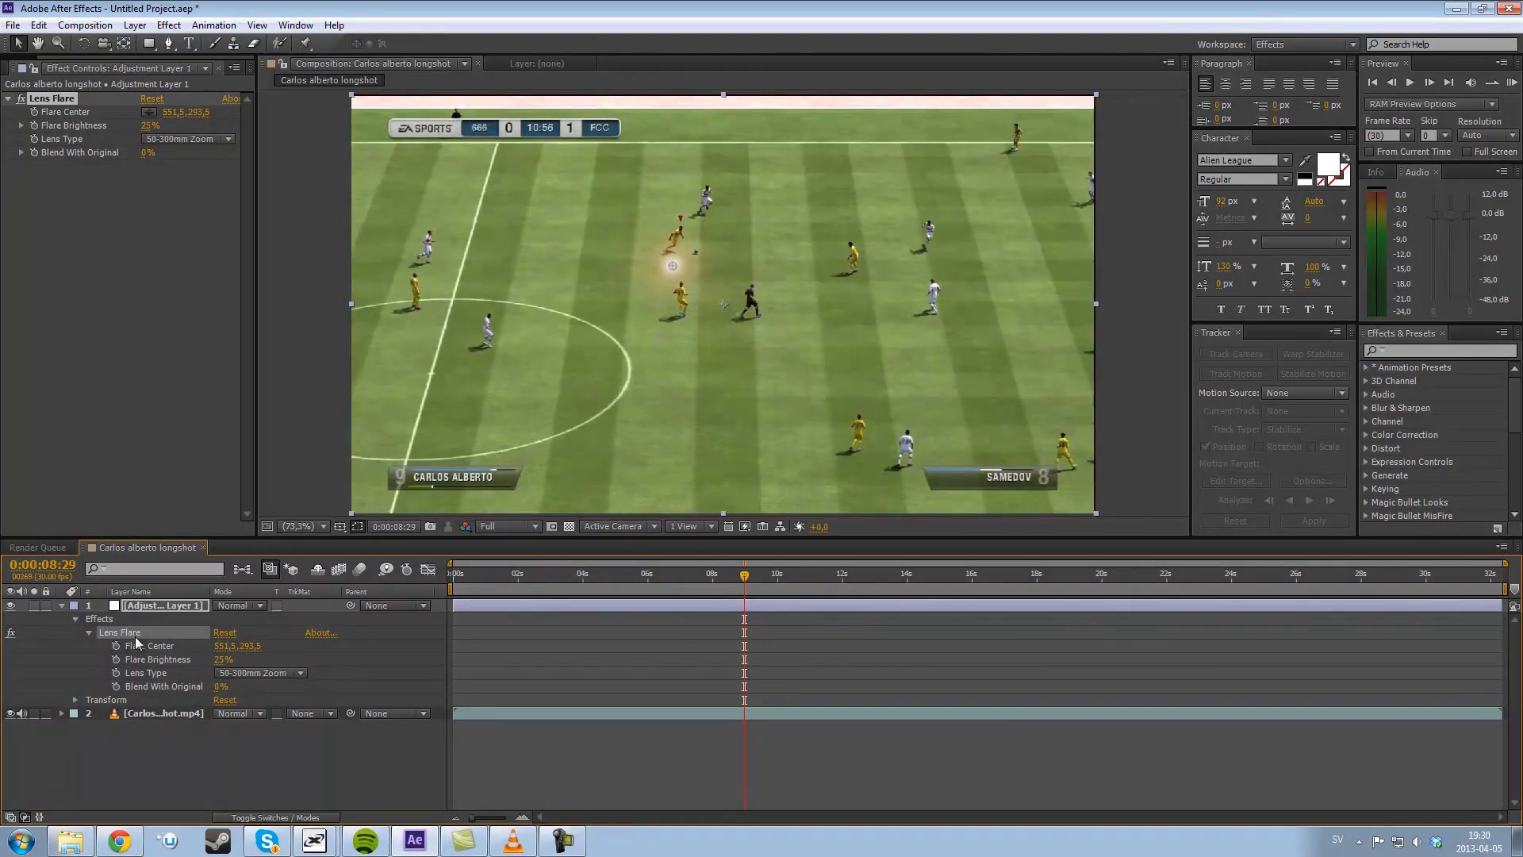
# Turn off the Lens Flare effect's visibility on the adjustment layer
pyautogui.click(11, 633)
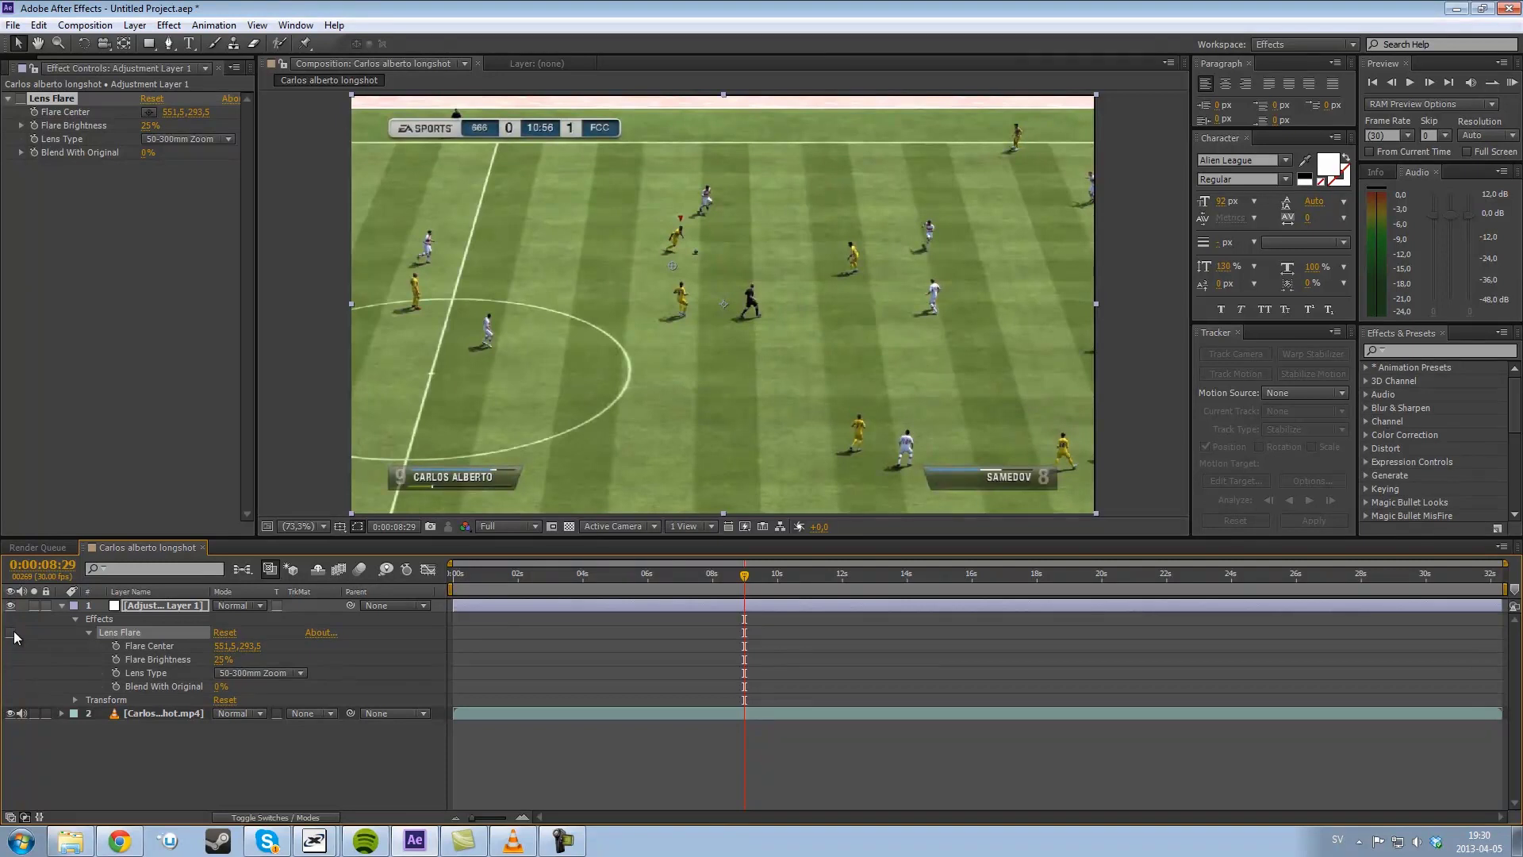
pyautogui.click(11, 633)
pyautogui.click(11, 633)
# Place the flare center on the ball at about 591.4, 270.4 and start keyframing Flare Center at 0:00:08:29
pyautogui.moveTo(683, 265); pyautogui.dragTo(679, 262)
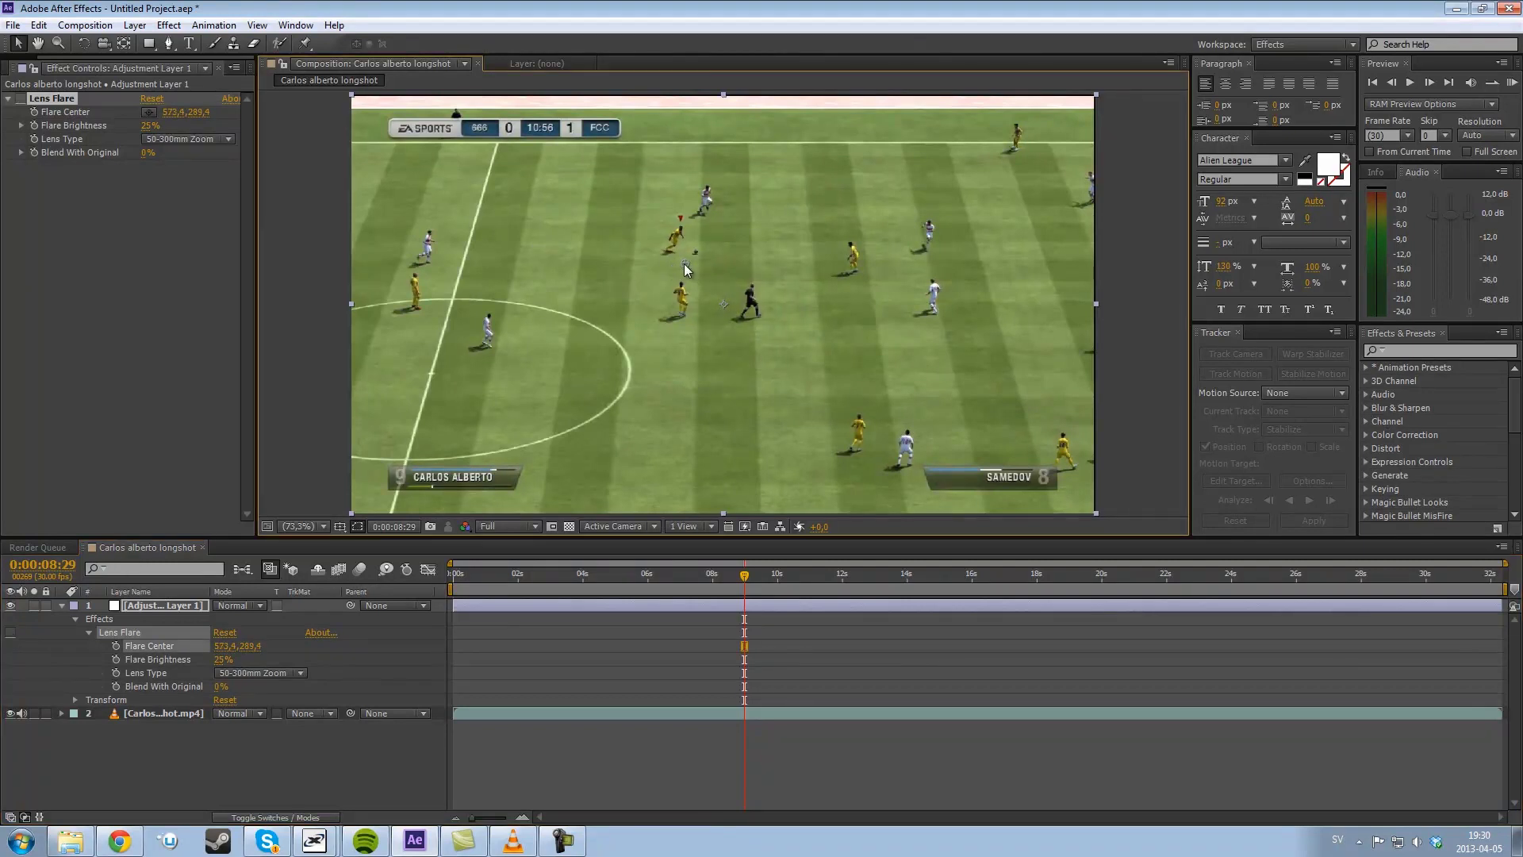
pyautogui.scroll(4, 713, 260)
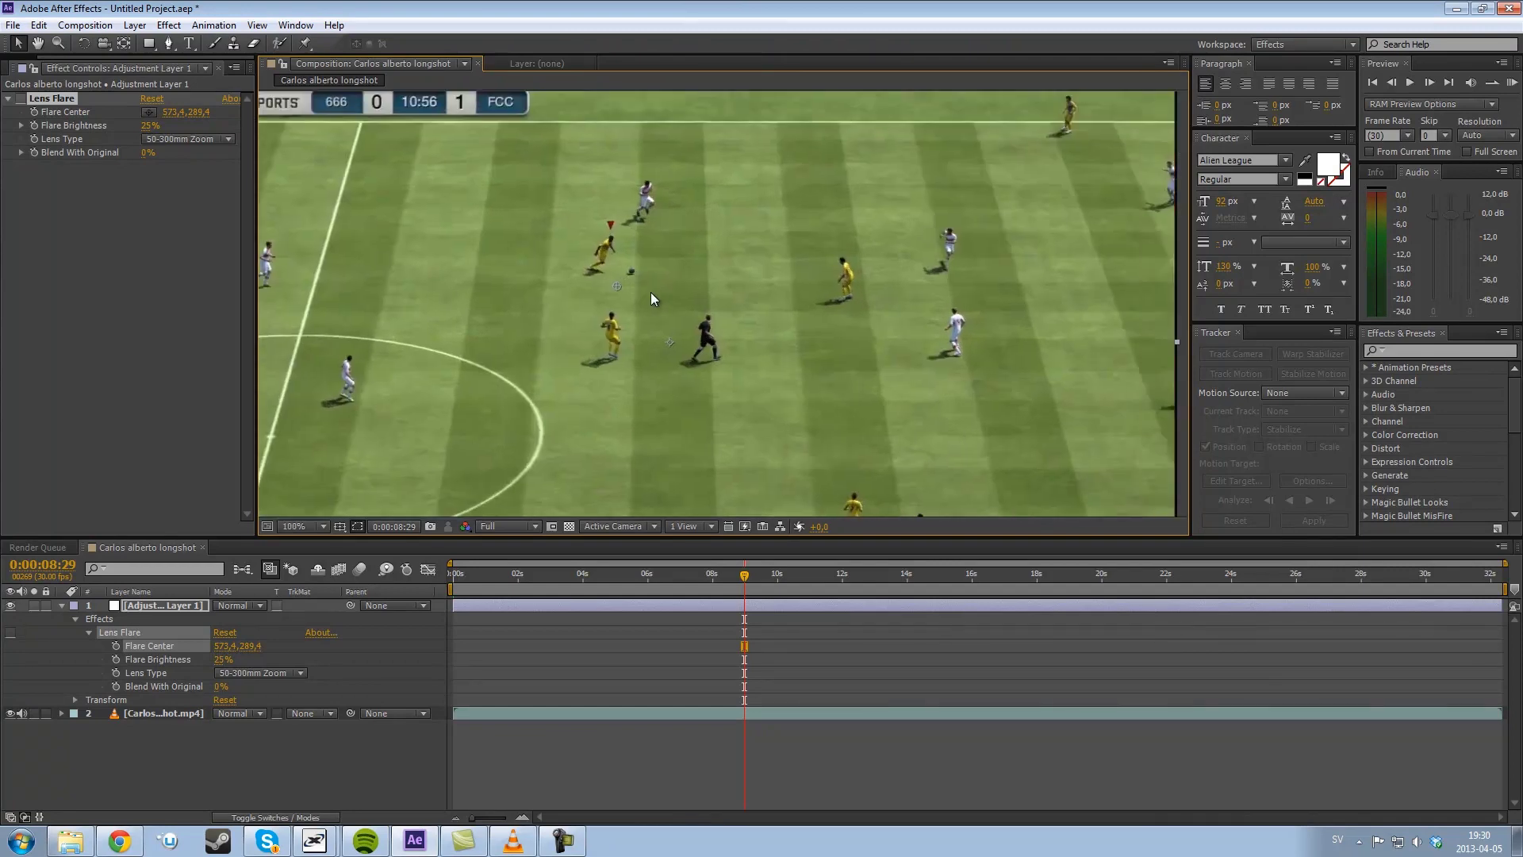
pyautogui.scroll(-2, 642, 295)
pyautogui.click(116, 647)
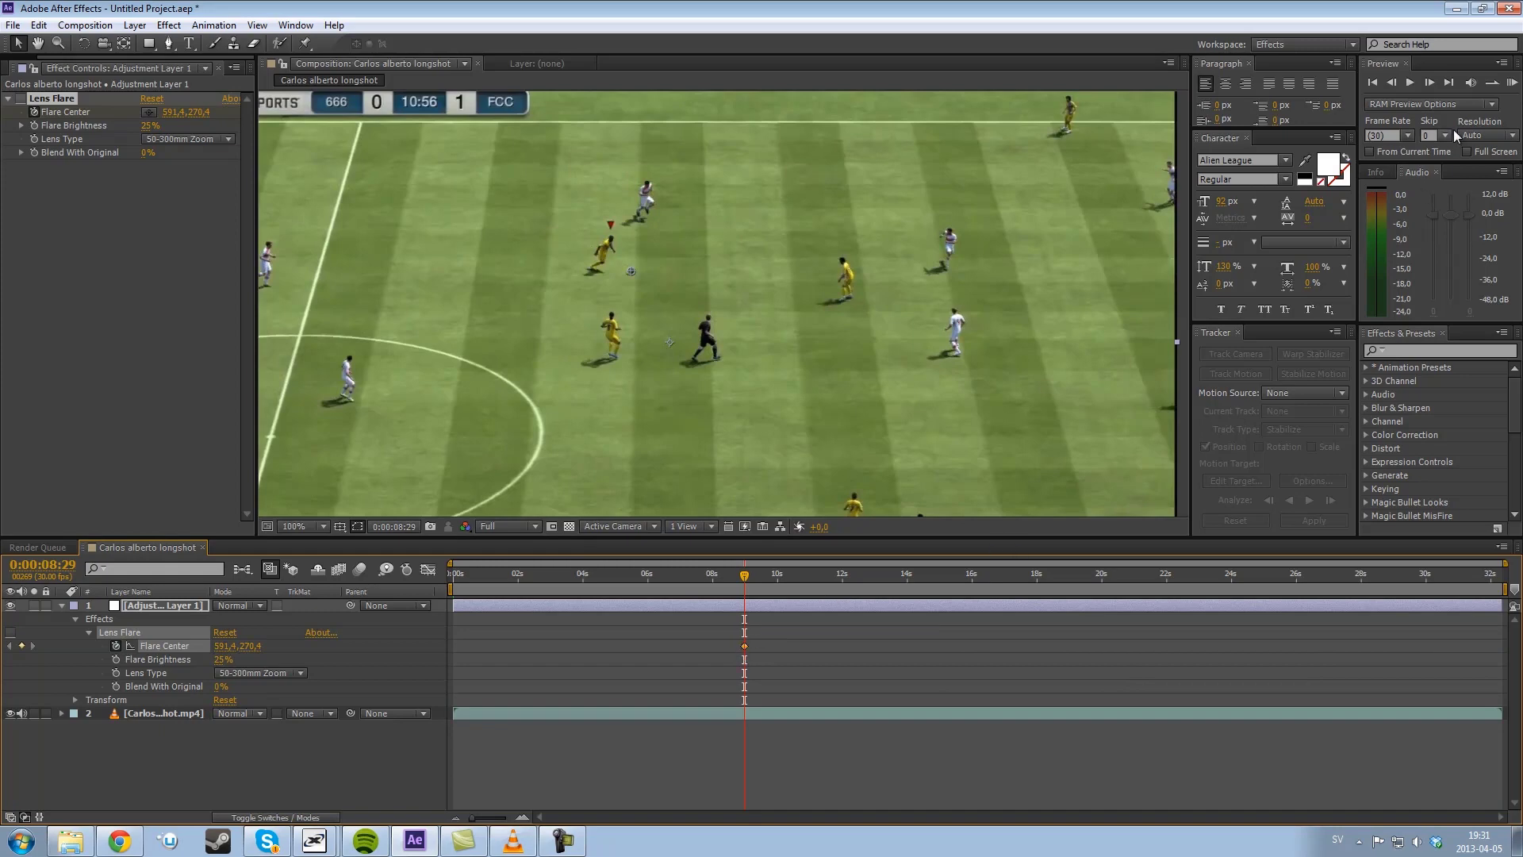
# Reposition the flare center onto the ball at 0:00:09:03, to about 588.4, 272.4, and again at 0:00:09:06
pyautogui.click(1431, 79)
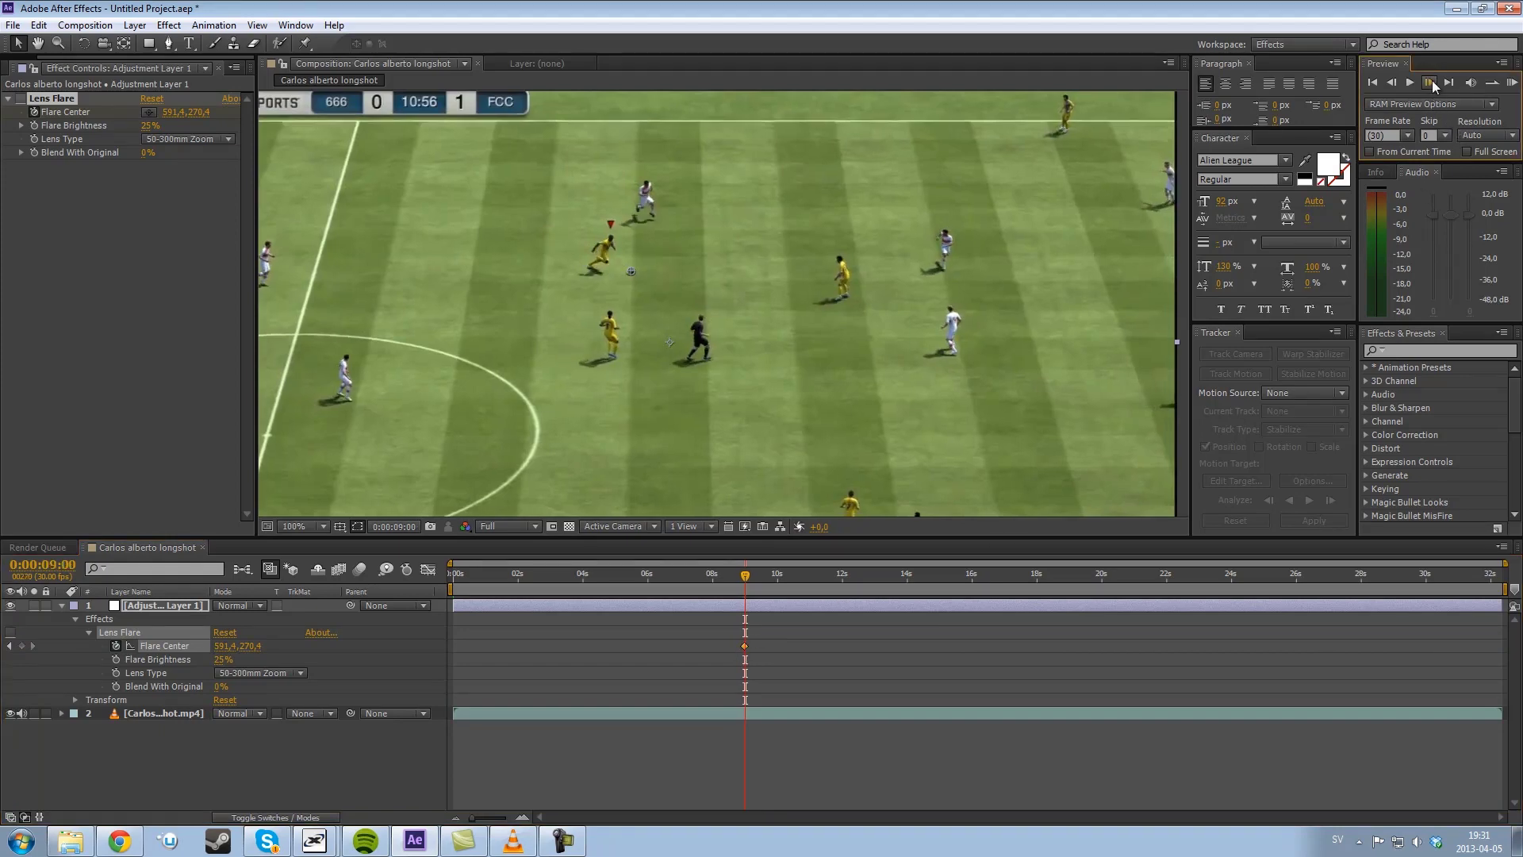
pyautogui.click(1431, 84)
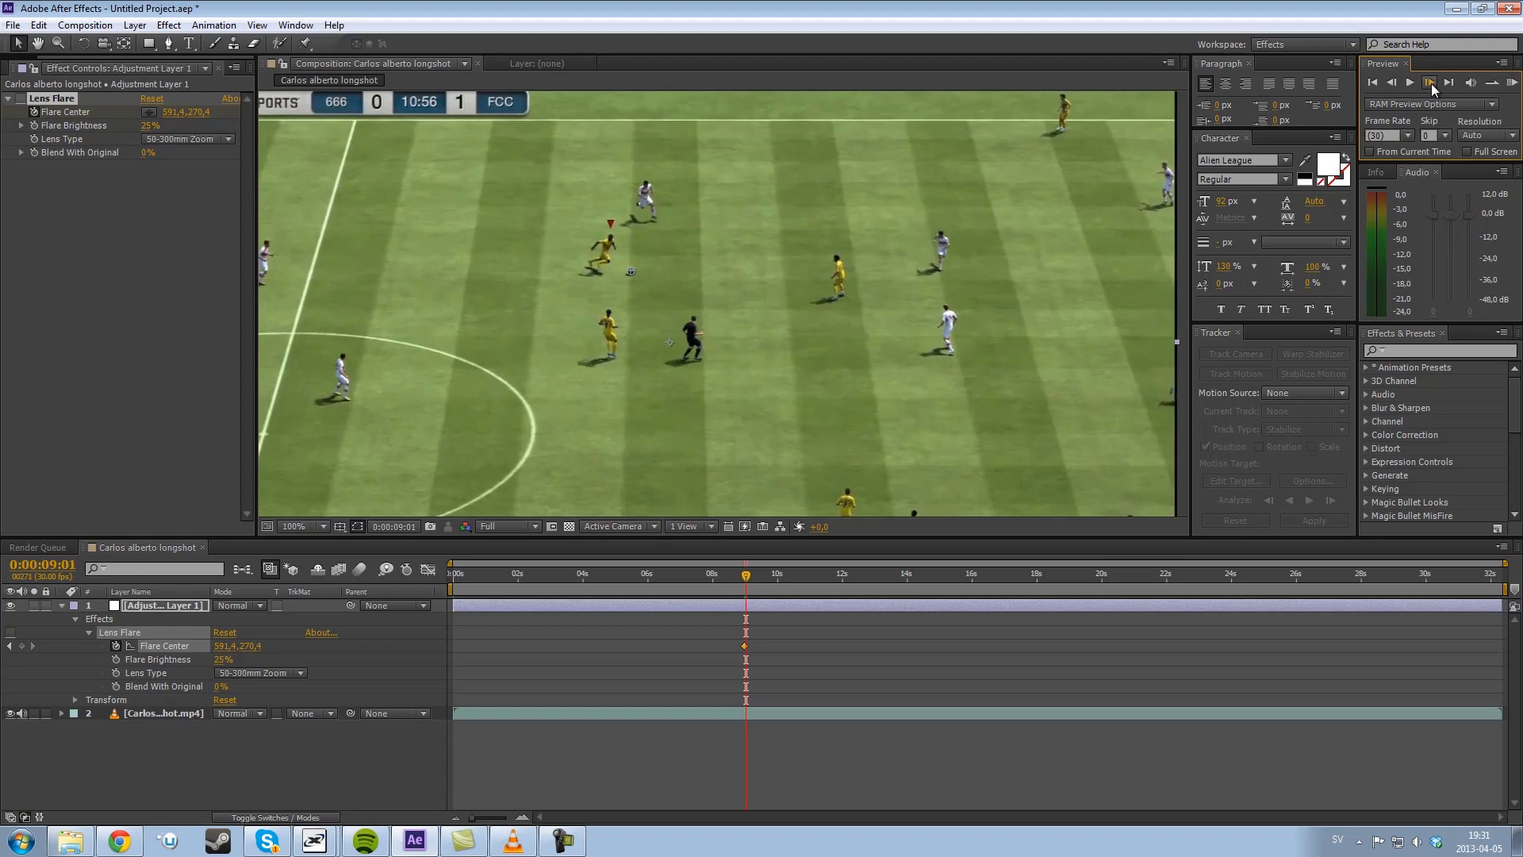
pyautogui.click(1431, 83)
pyautogui.click(1431, 83)
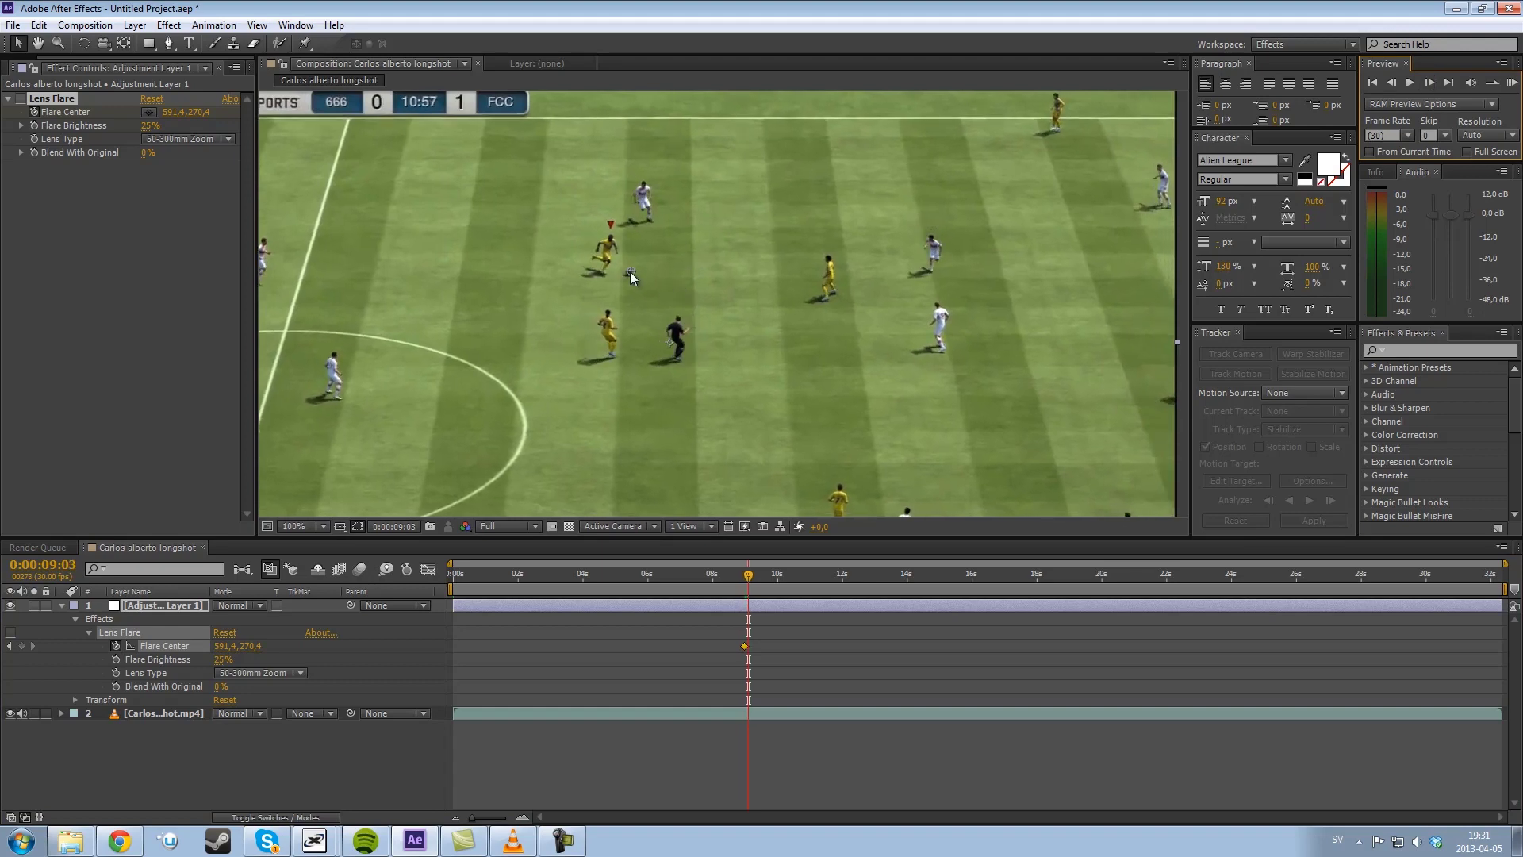
pyautogui.moveTo(628, 273); pyautogui.dragTo(627, 274)
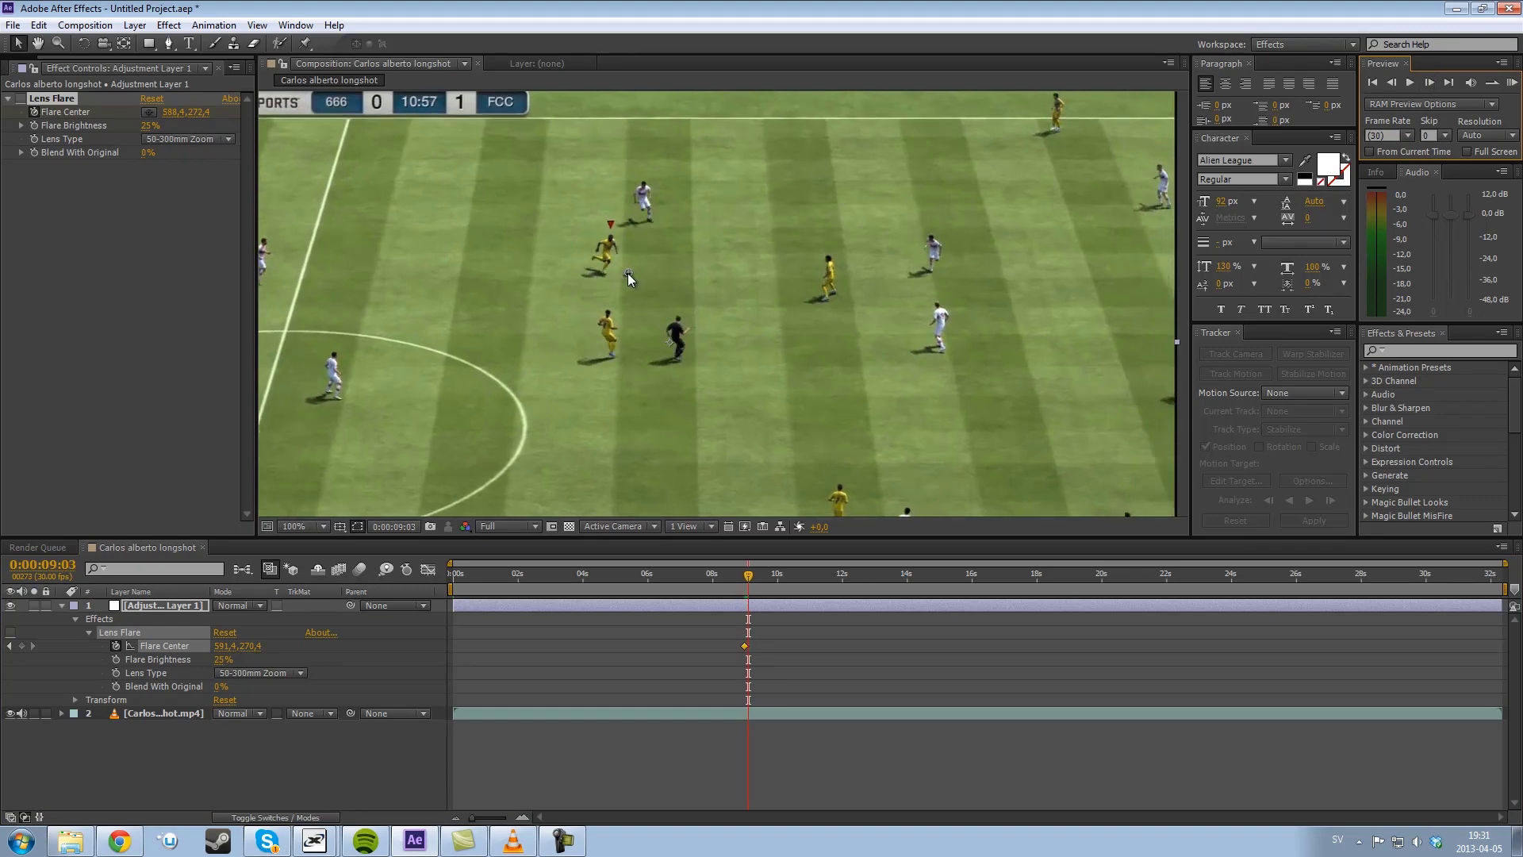
pyautogui.click(1429, 82)
pyautogui.click(1429, 81)
pyautogui.click(1429, 81)
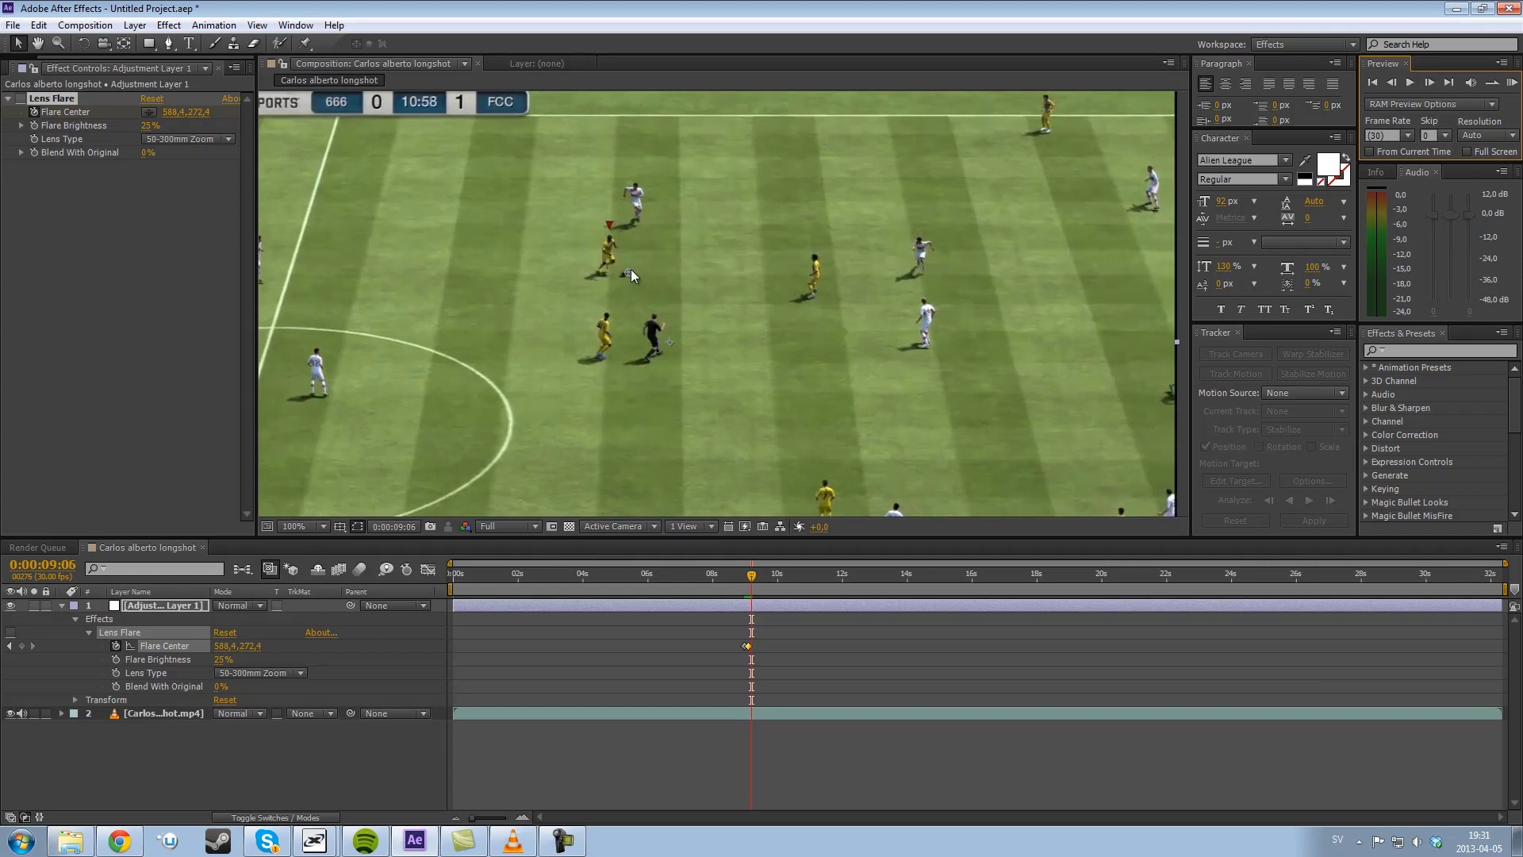
pyautogui.moveTo(625, 273); pyautogui.dragTo(621, 275)
# Keyframe the flare center on the ball at 0:00:09:08 and at 0:00:09:10, ending at about 573.4, 276.4
pyautogui.click(1427, 82)
pyautogui.click(1427, 82)
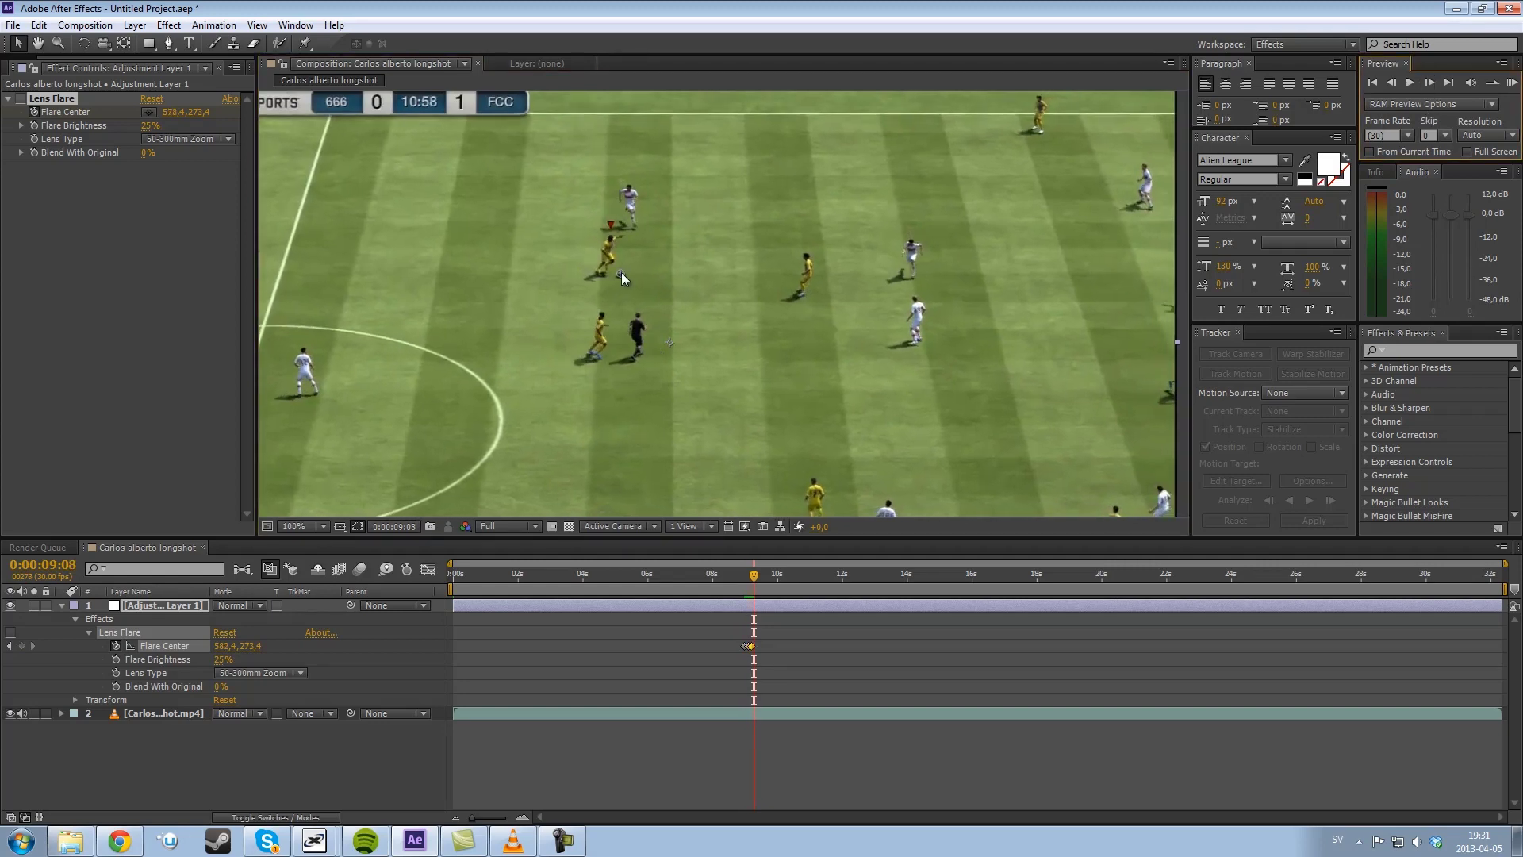
pyautogui.moveTo(621, 273); pyautogui.dragTo(617, 274)
pyautogui.click(1429, 83)
pyautogui.click(1428, 82)
pyautogui.moveTo(617, 274); pyautogui.dragTo(619, 275)
pyautogui.scroll(-2, 831, 346)
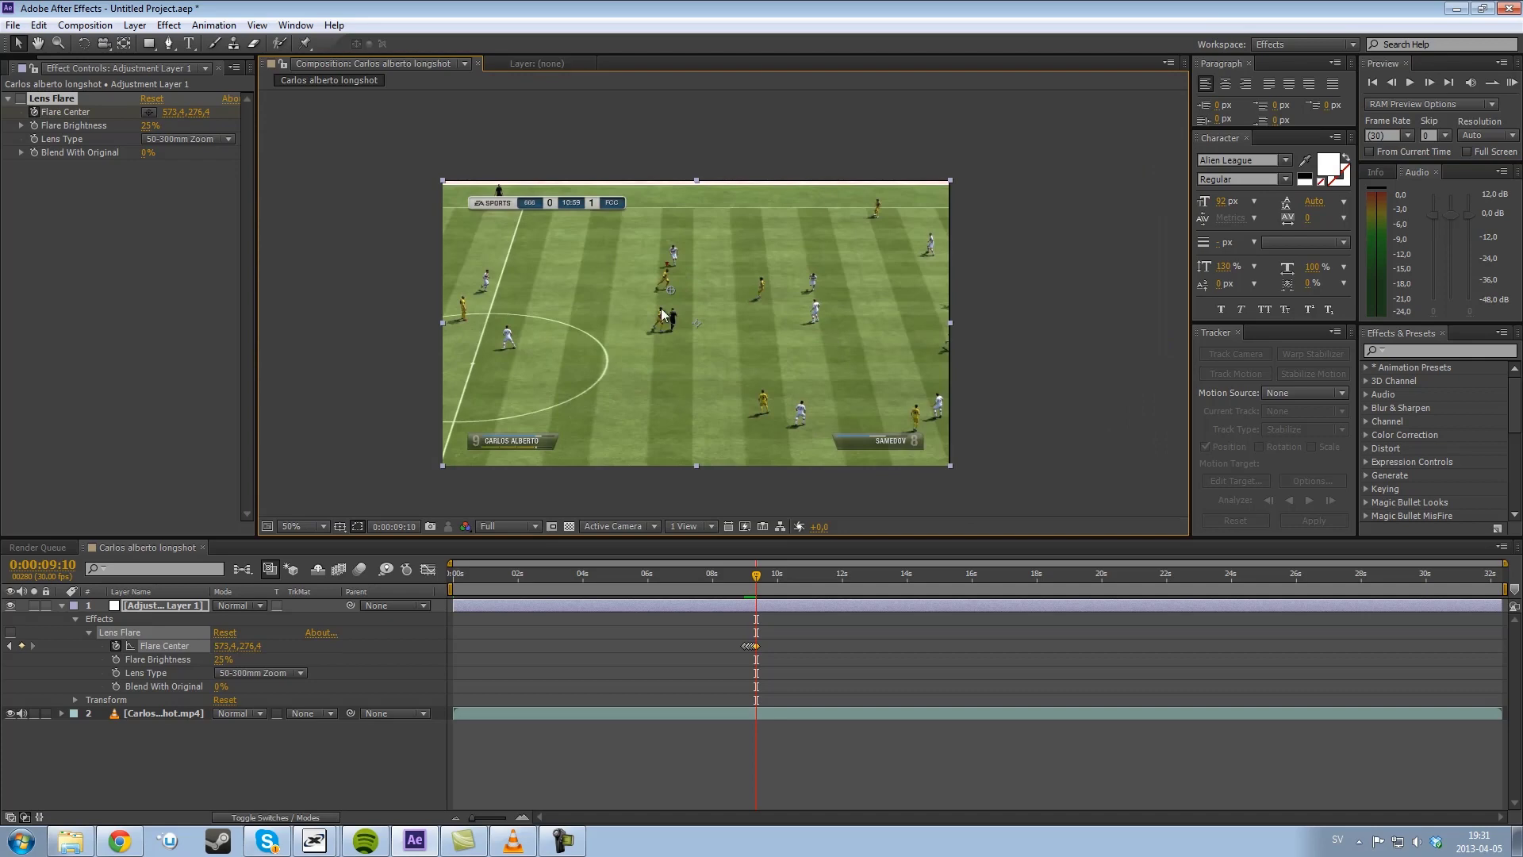
pyautogui.scroll(2, 662, 310)
# Keyframe the flare center on the ball at 0:00:09:12 and 0:00:09:14, ending at about 561.4, 277.4
pyautogui.click(1431, 83)
pyautogui.click(1431, 83)
pyautogui.moveTo(612, 276); pyautogui.dragTo(611, 274)
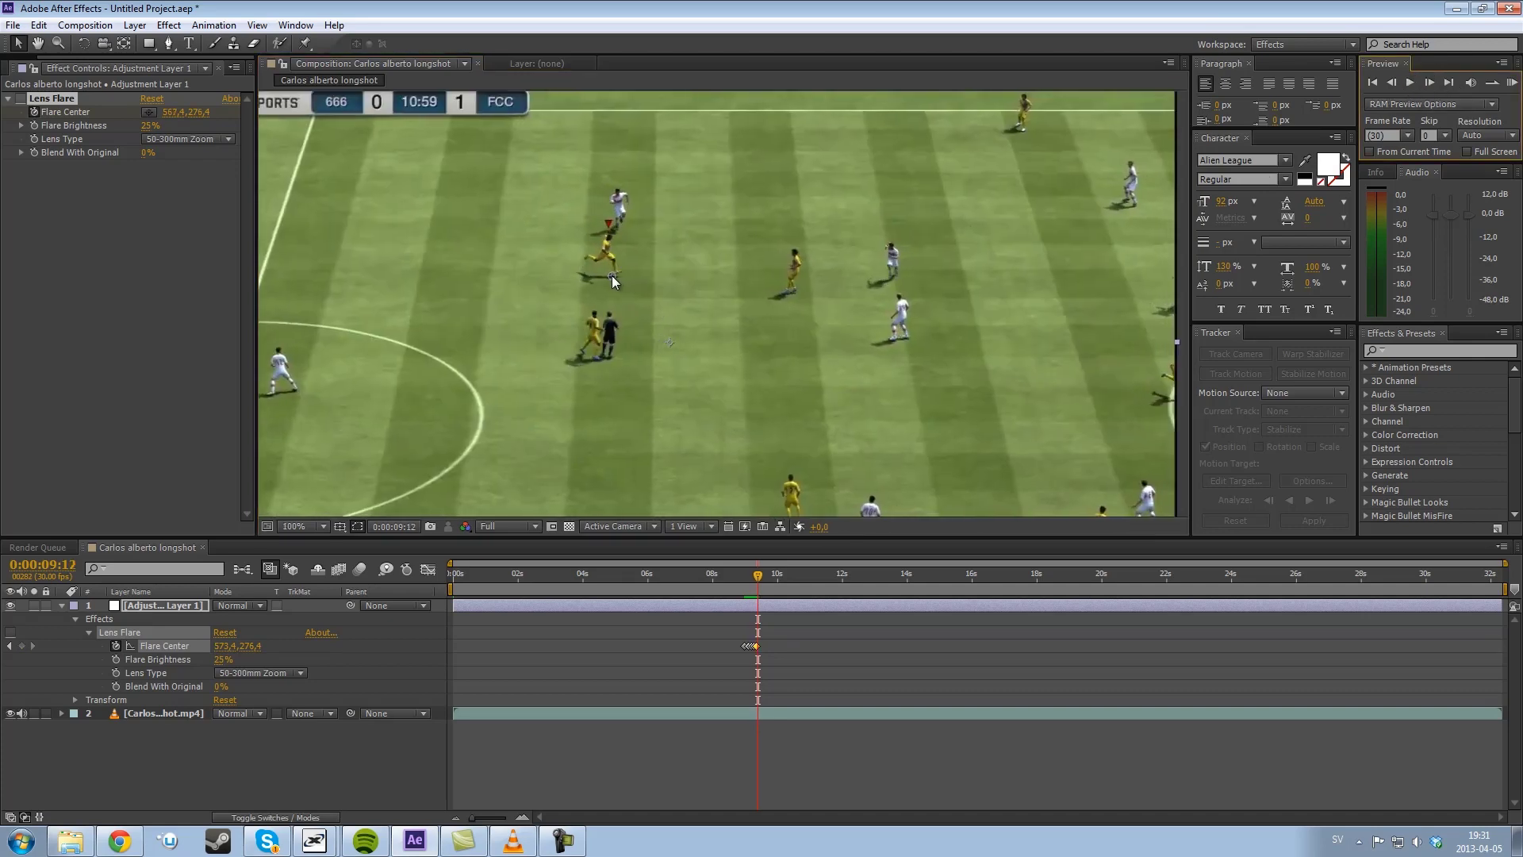
pyautogui.click(1429, 82)
pyautogui.click(1429, 83)
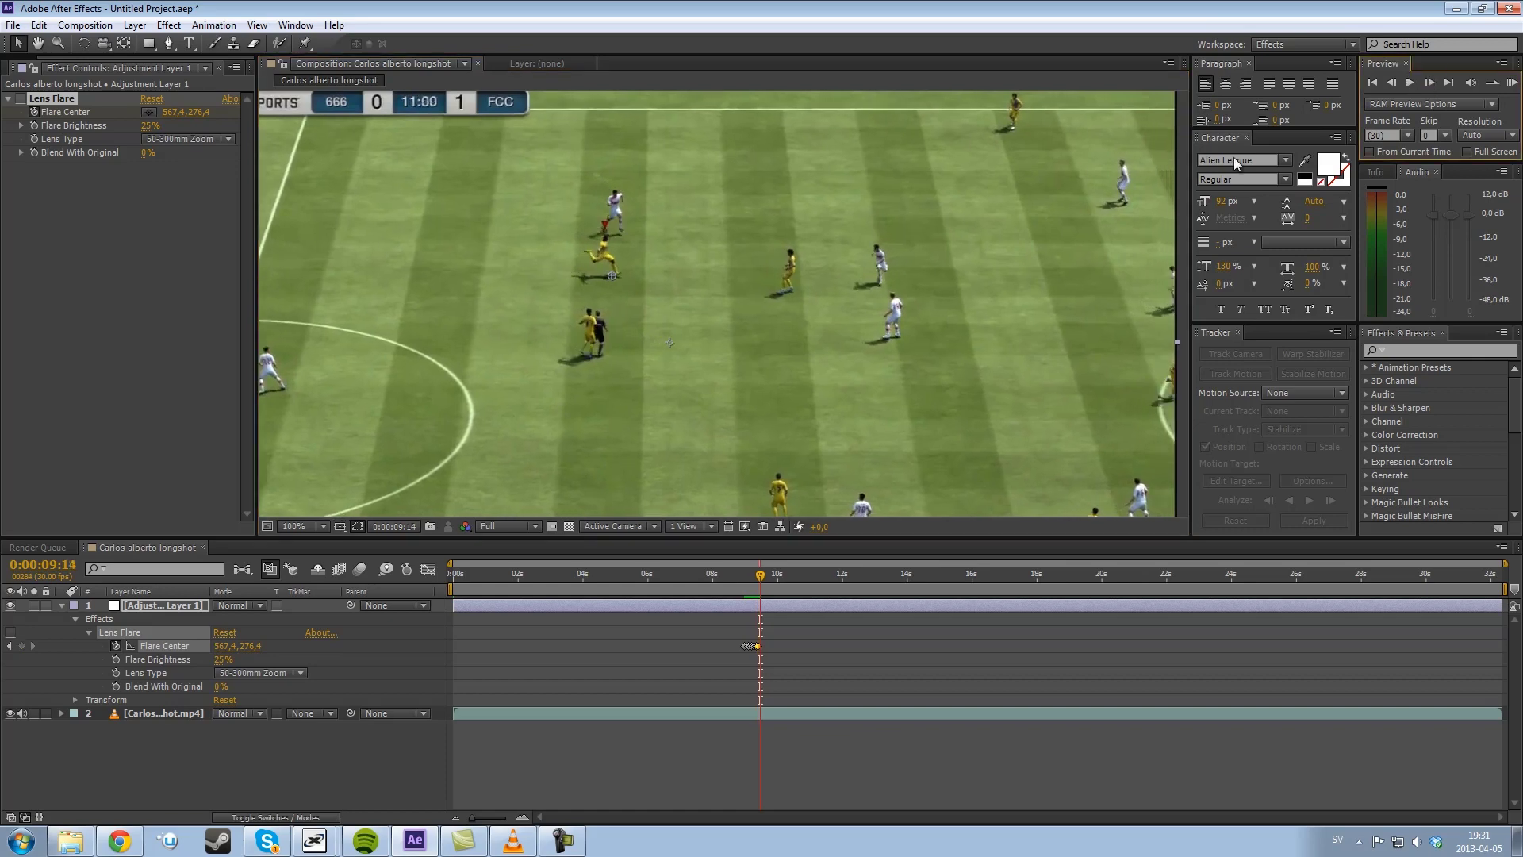
pyautogui.moveTo(606, 278); pyautogui.dragTo(606, 279)
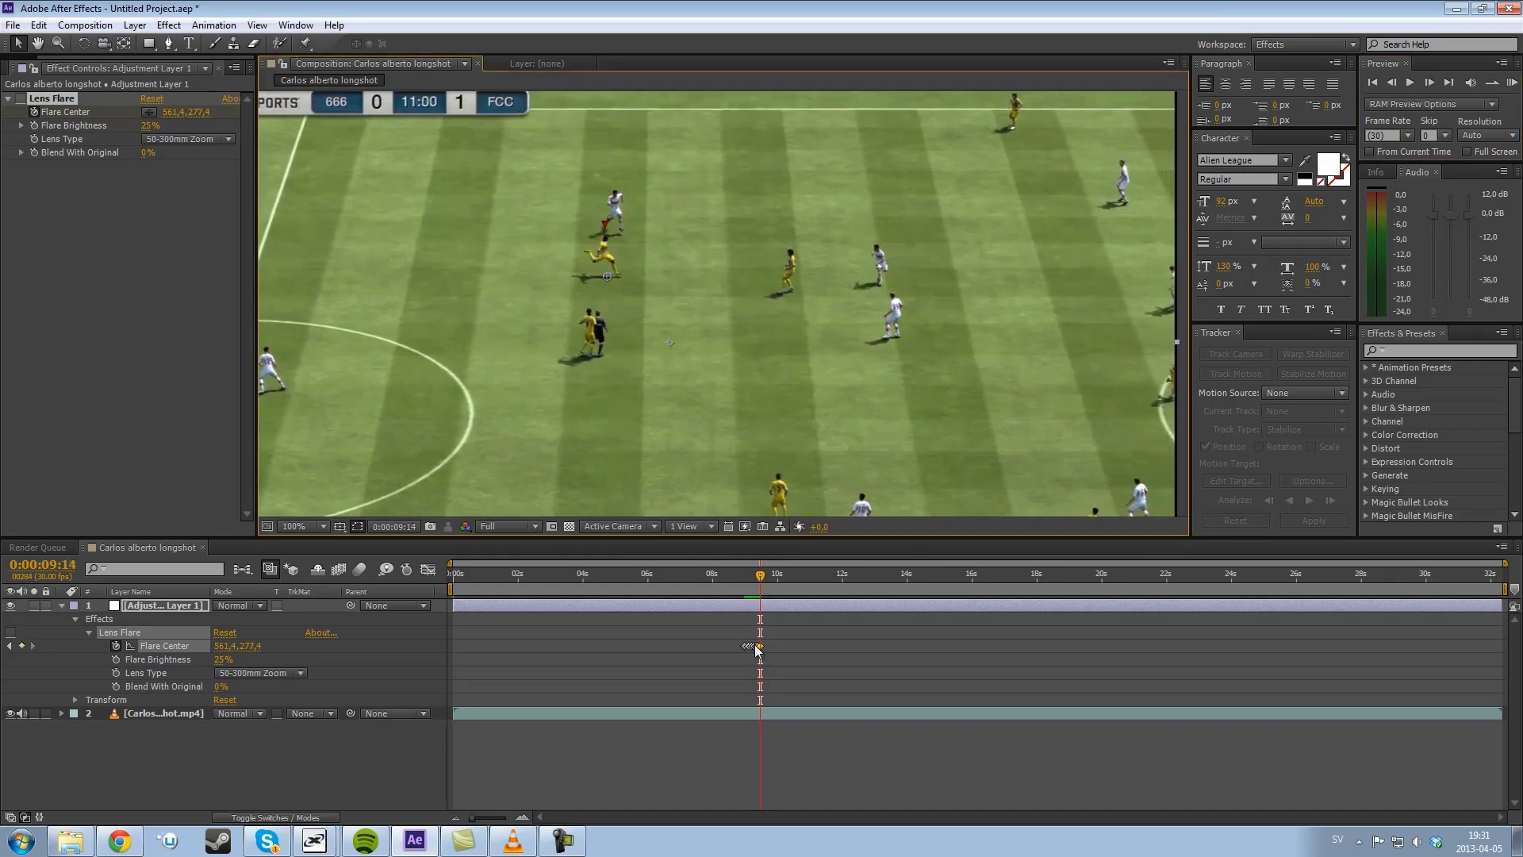
# Keyframe the flare center on the ball at 0:00:09:16, at about 555.4, 278.4, and again at 0:00:09:18
pyautogui.click(1429, 84)
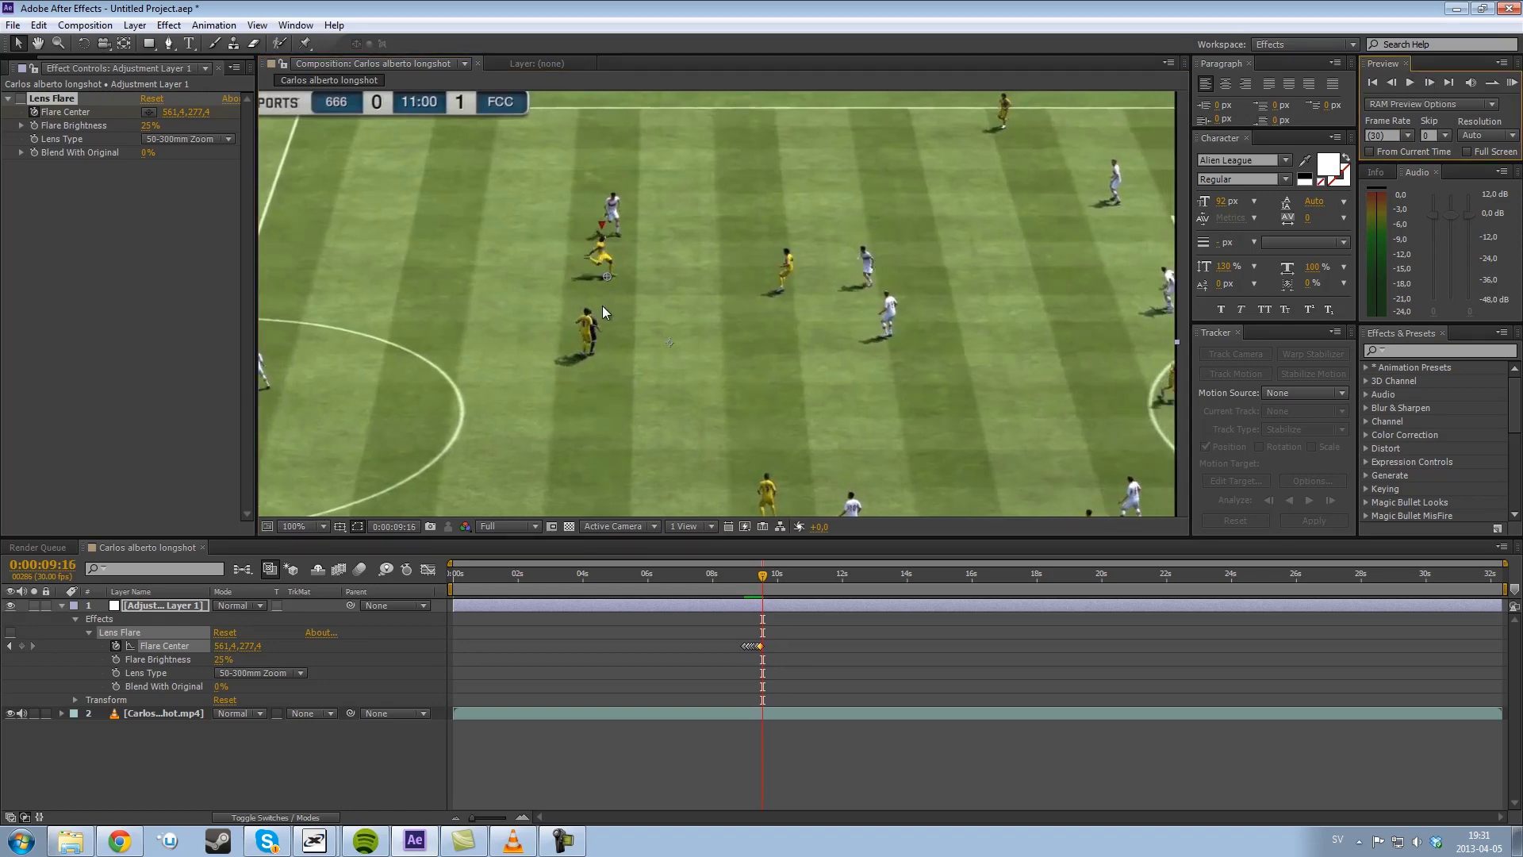
pyautogui.moveTo(603, 277); pyautogui.dragTo(602, 277)
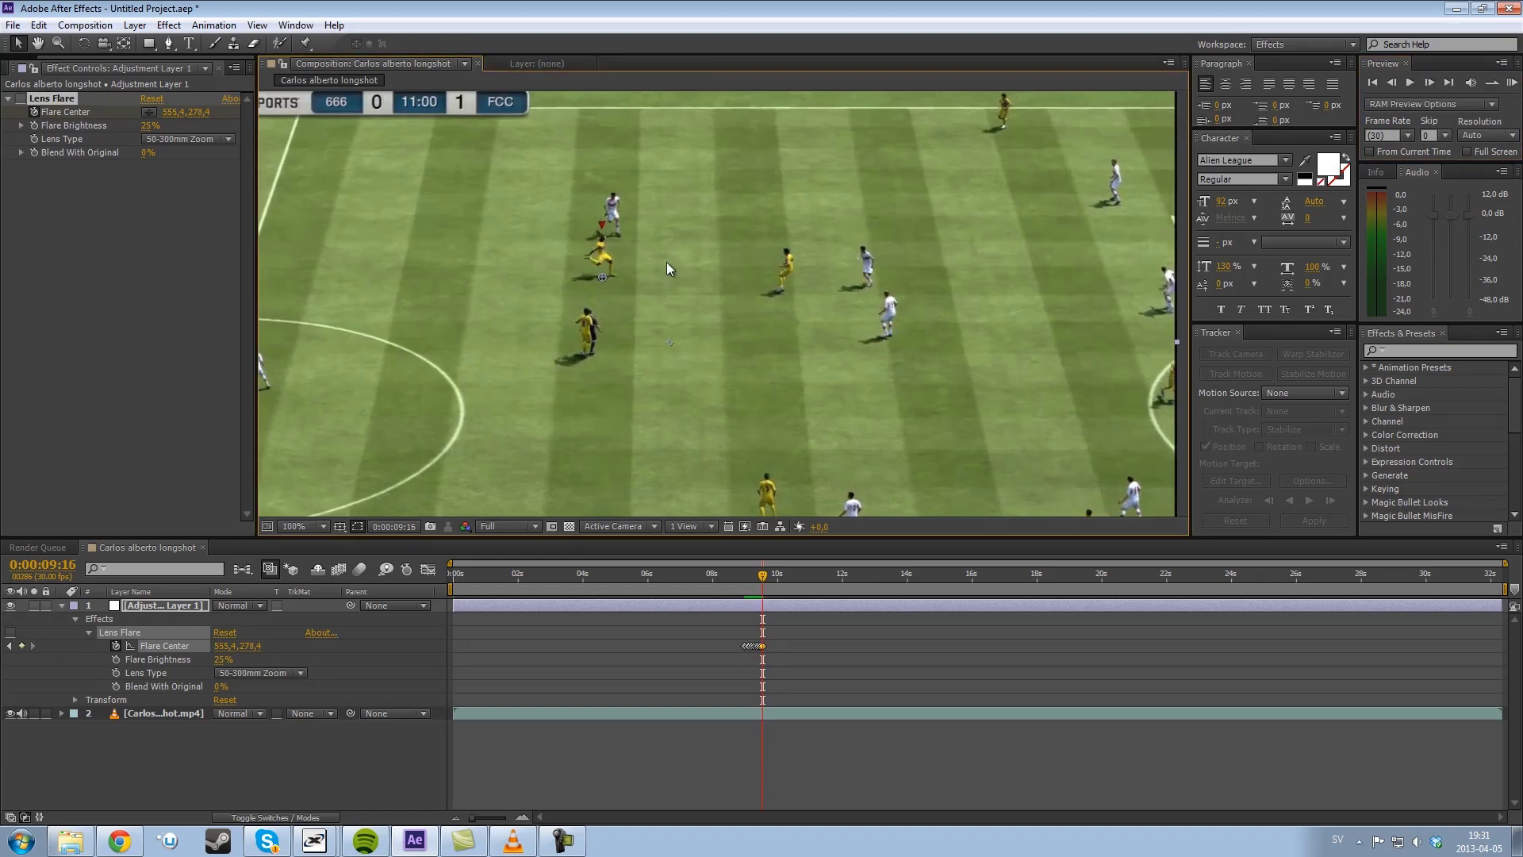
pyautogui.click(1427, 84)
pyautogui.click(1428, 84)
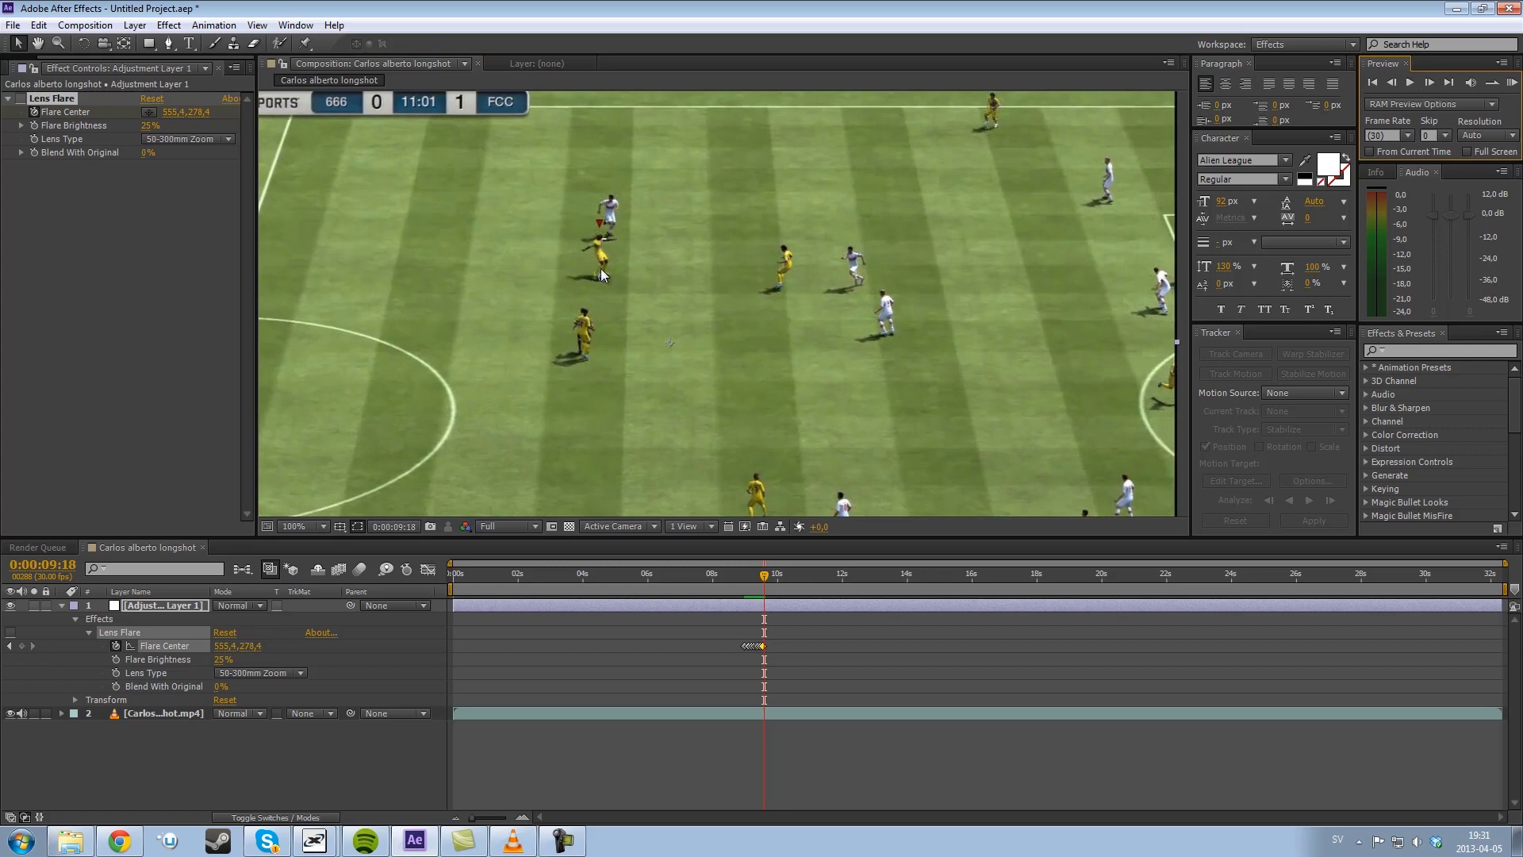
pyautogui.moveTo(598, 278); pyautogui.dragTo(599, 278)
# Move the flare center onto the kicked ball at 0:00:09:20, to about 602.4, 271.4, and at 0:00:09:22, to about 664.4, 266.4
pyautogui.click(1429, 84)
pyautogui.click(1429, 84)
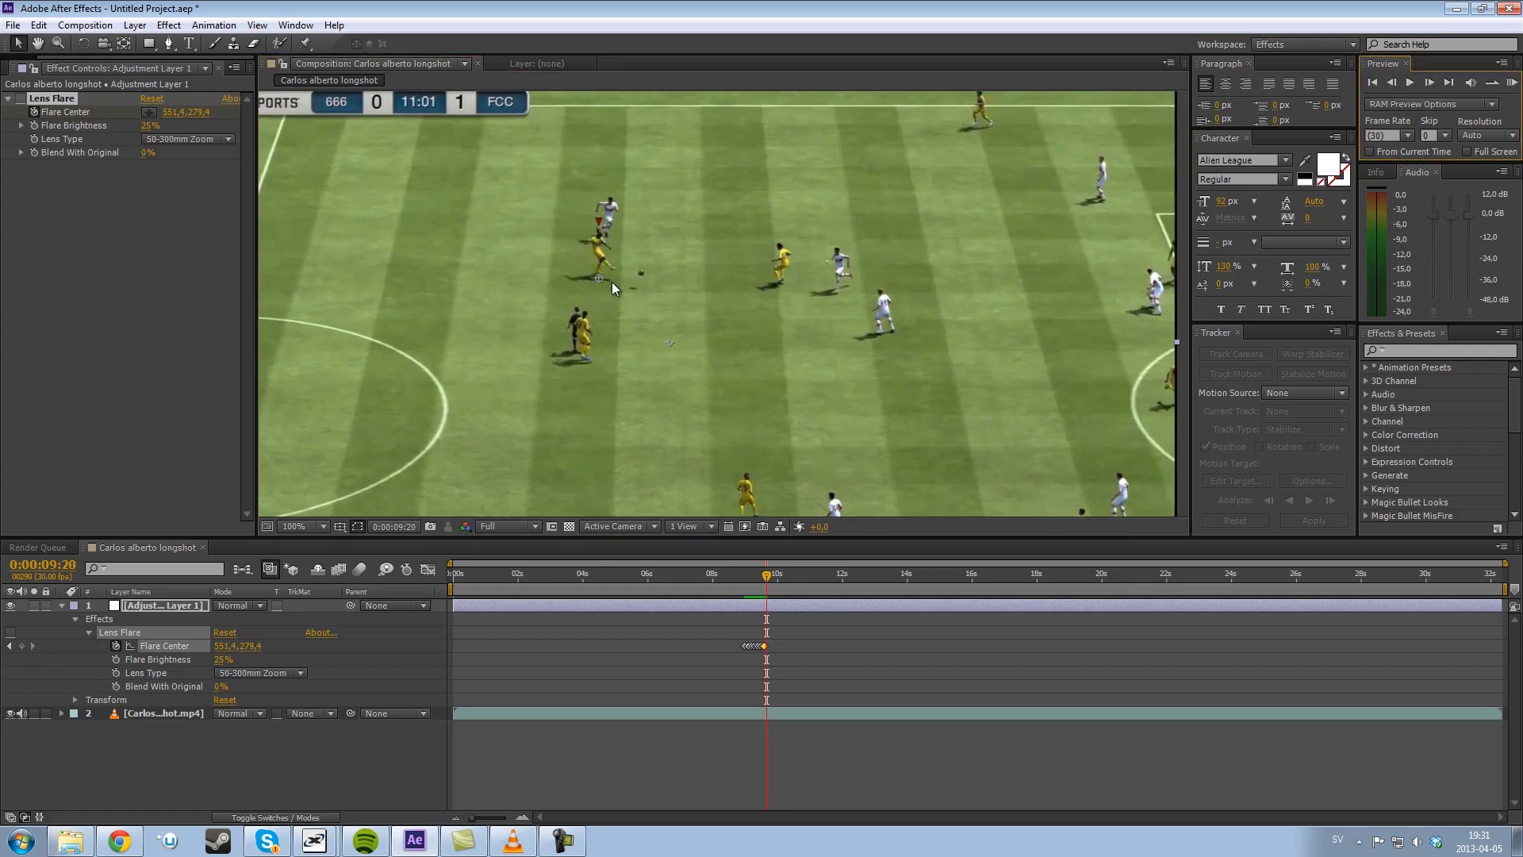
pyautogui.moveTo(636, 273); pyautogui.dragTo(640, 273)
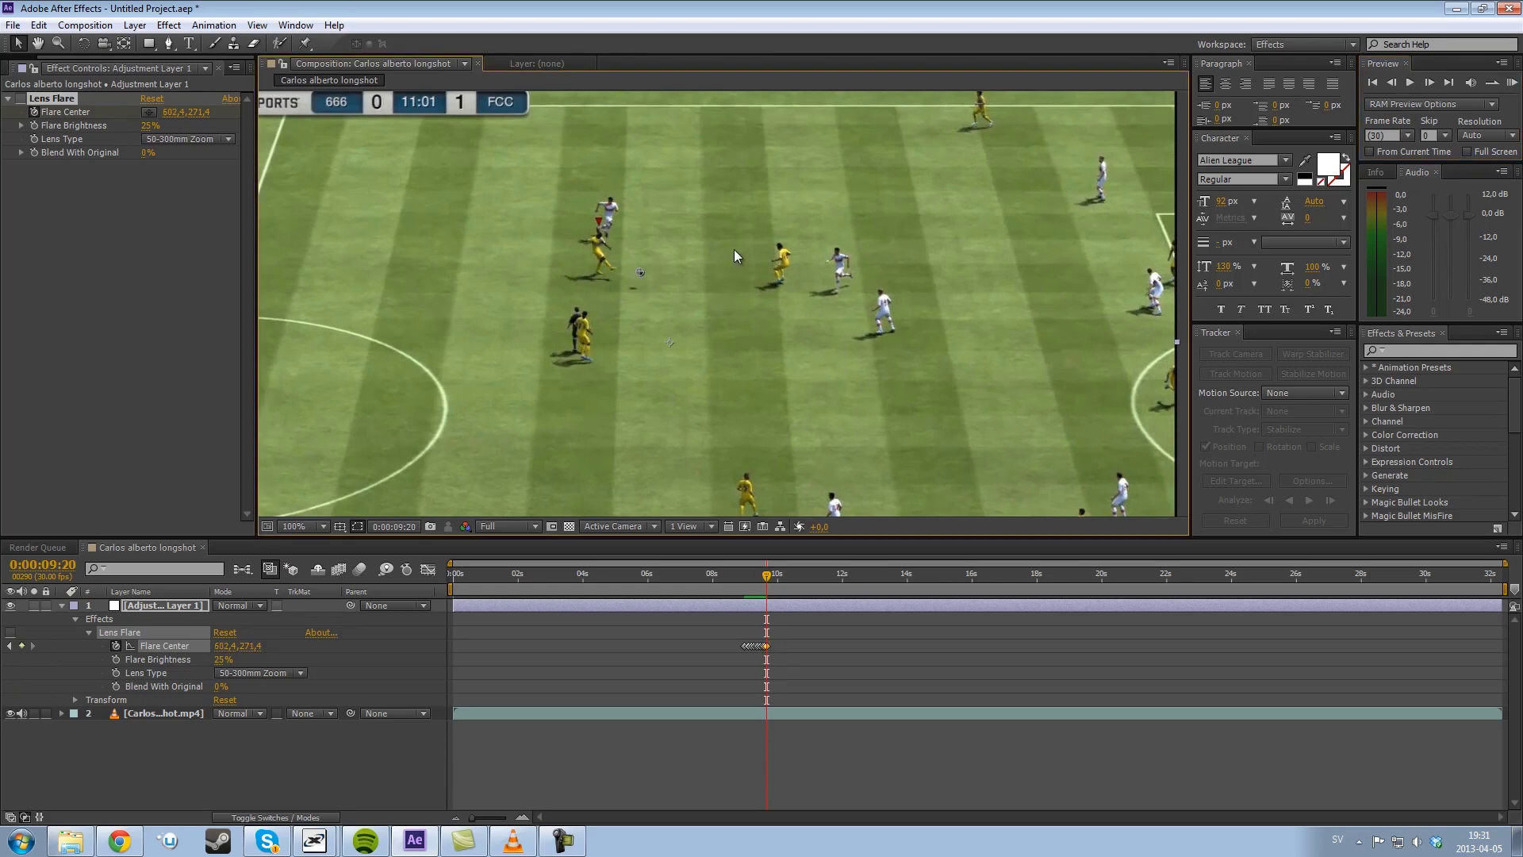
pyautogui.click(1432, 82)
pyautogui.click(1431, 80)
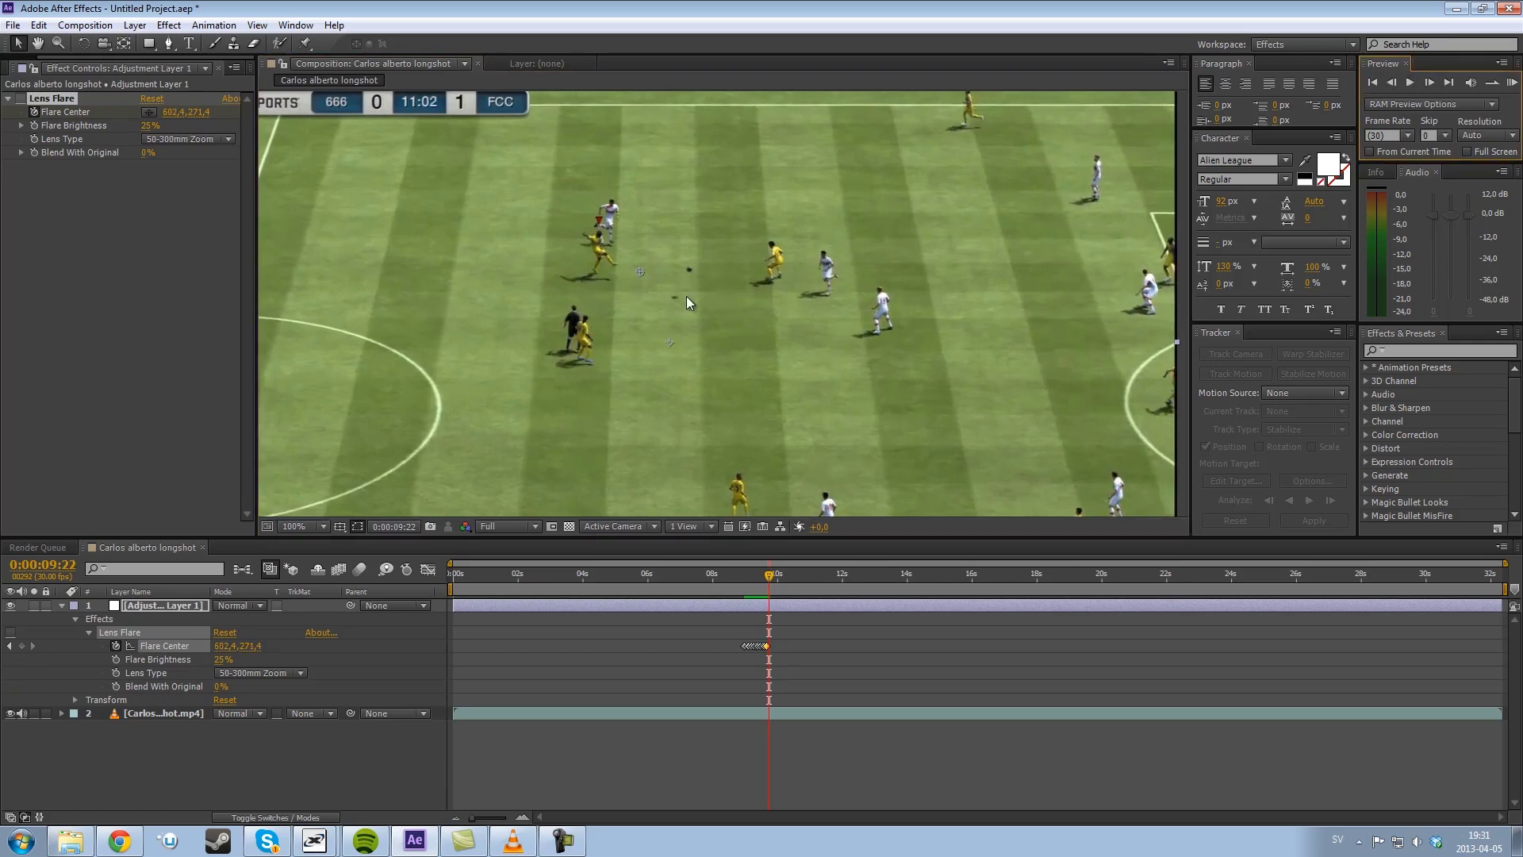
pyautogui.moveTo(688, 270); pyautogui.dragTo(687, 270)
# Keyframe the flare center on the ball at every frame from 0:00:09:23 to 0:00:09:26, reaching about 749.4, 263.4 at 0:00:09:25
pyautogui.click(1430, 83)
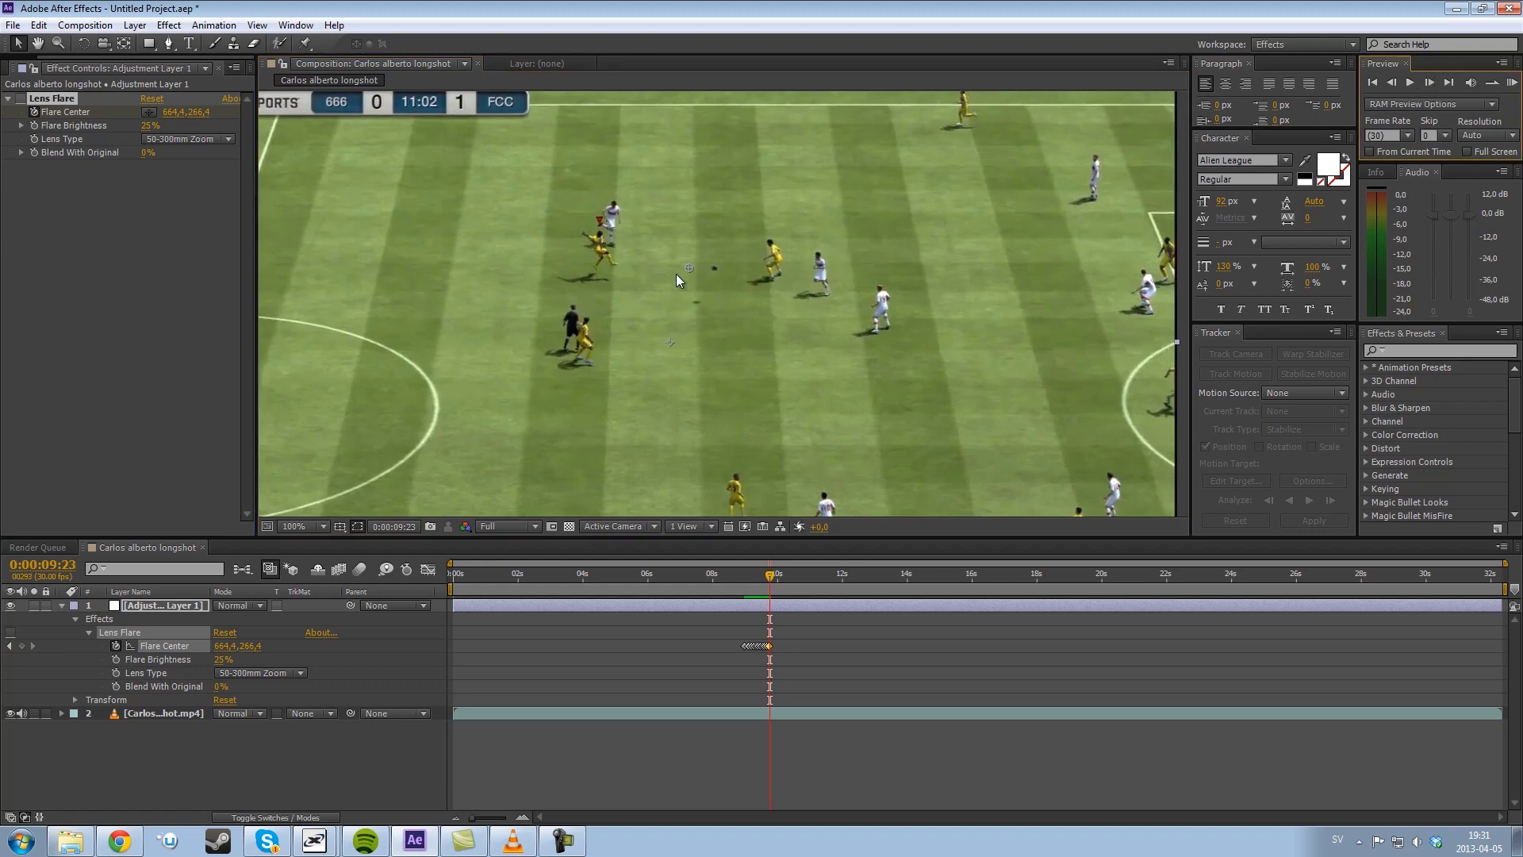
pyautogui.moveTo(711, 267); pyautogui.dragTo(712, 266)
pyautogui.click(1430, 83)
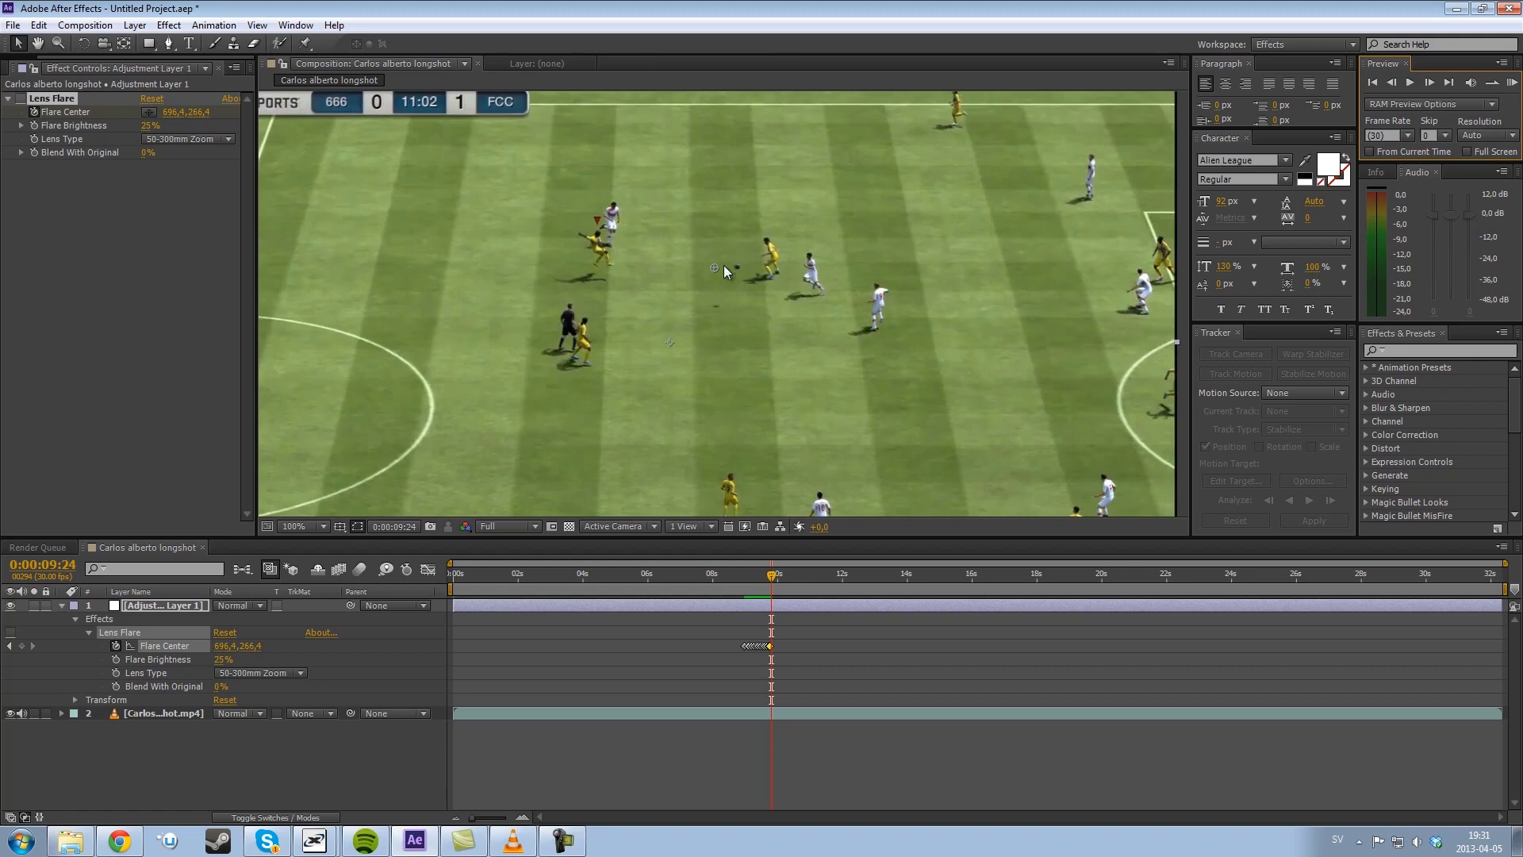
pyautogui.moveTo(732, 265); pyautogui.dragTo(736, 265)
pyautogui.click(1431, 83)
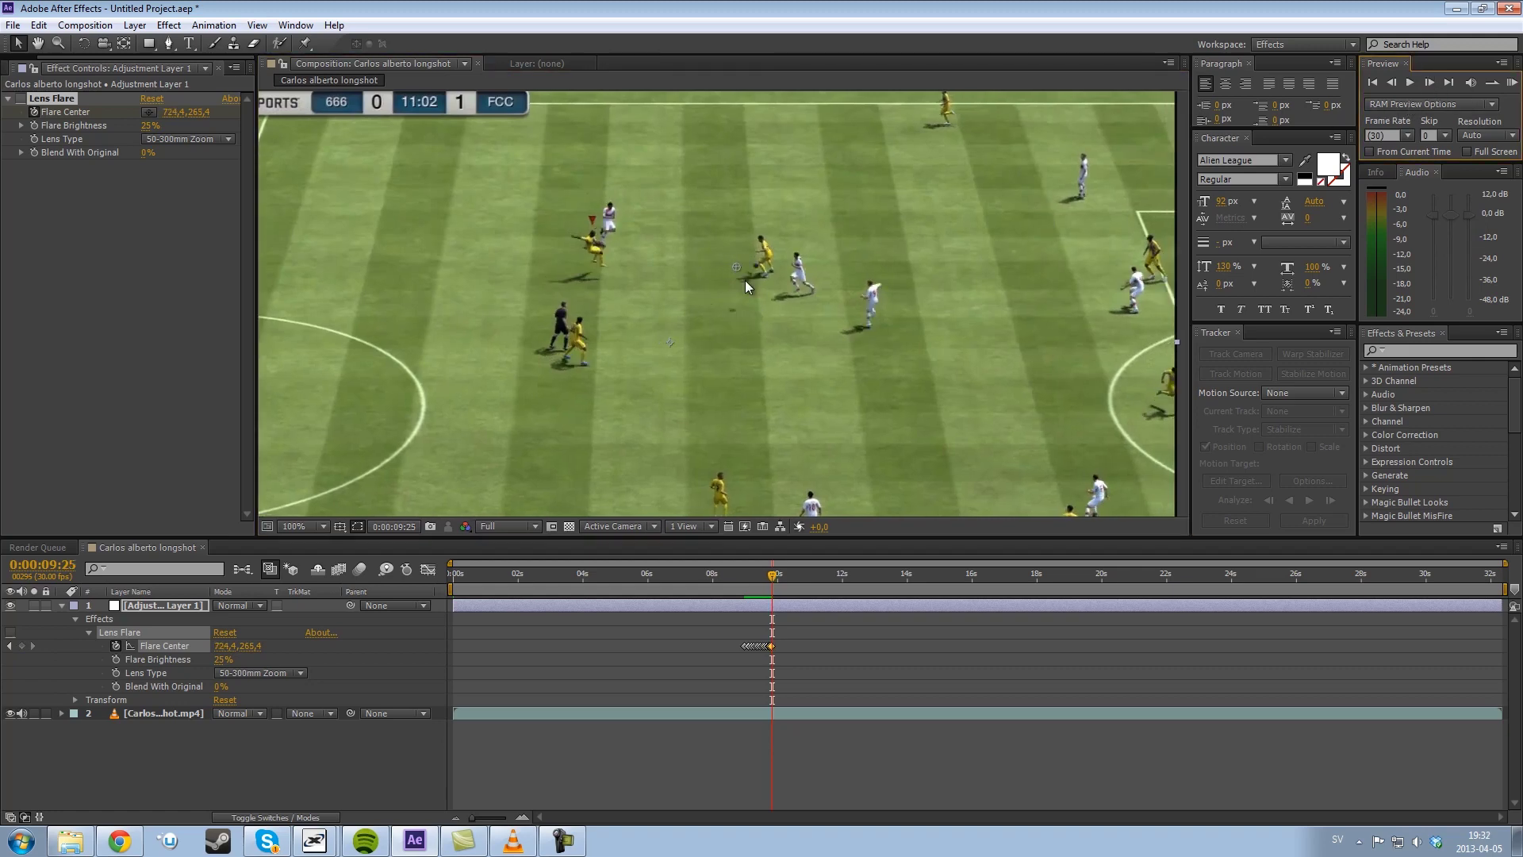
pyautogui.moveTo(754, 264); pyautogui.dragTo(756, 263)
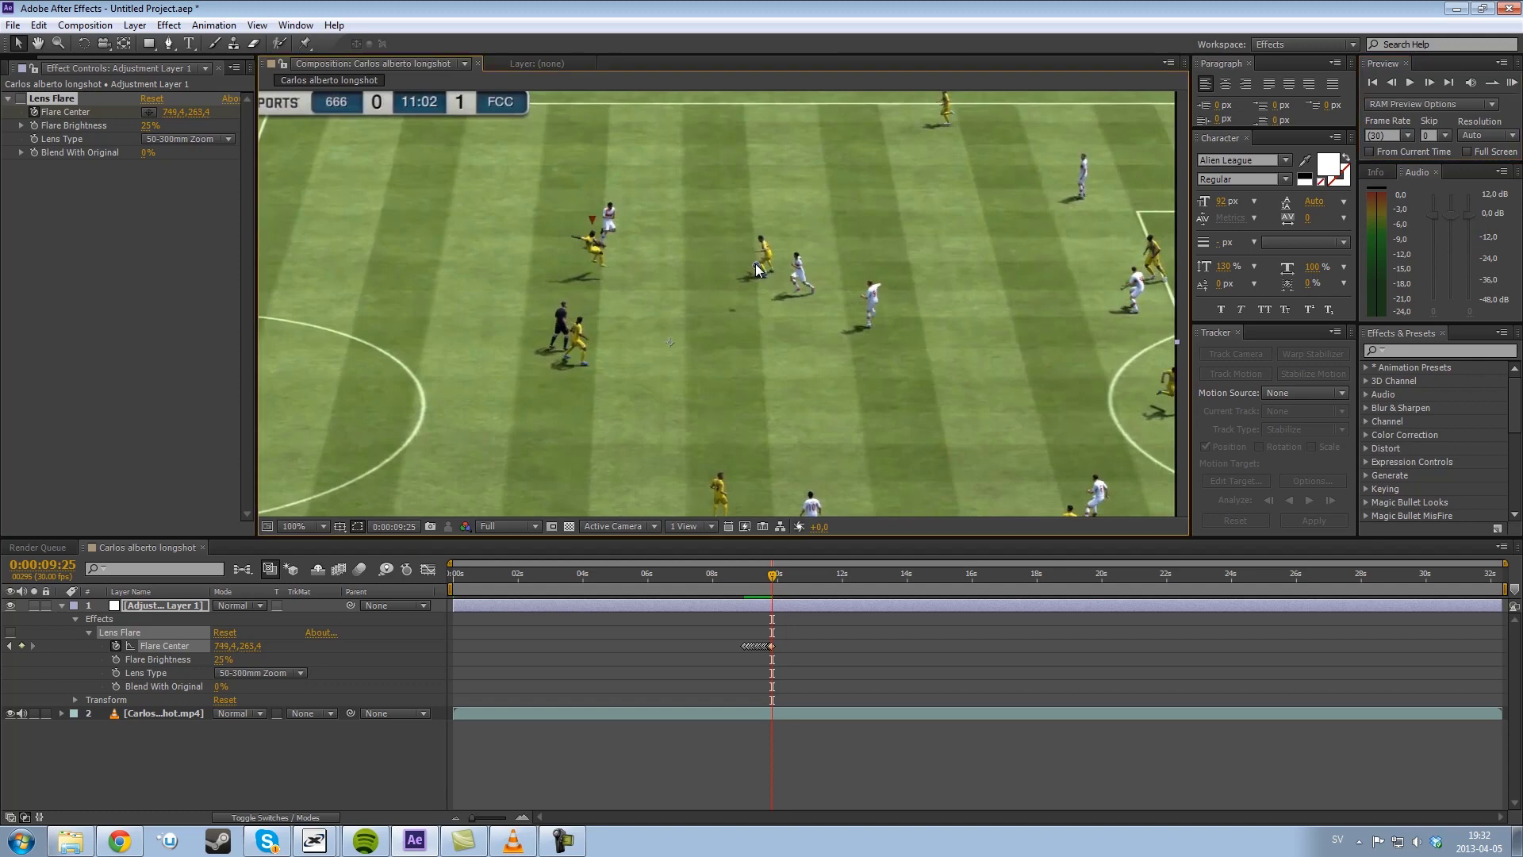
pyautogui.click(1431, 83)
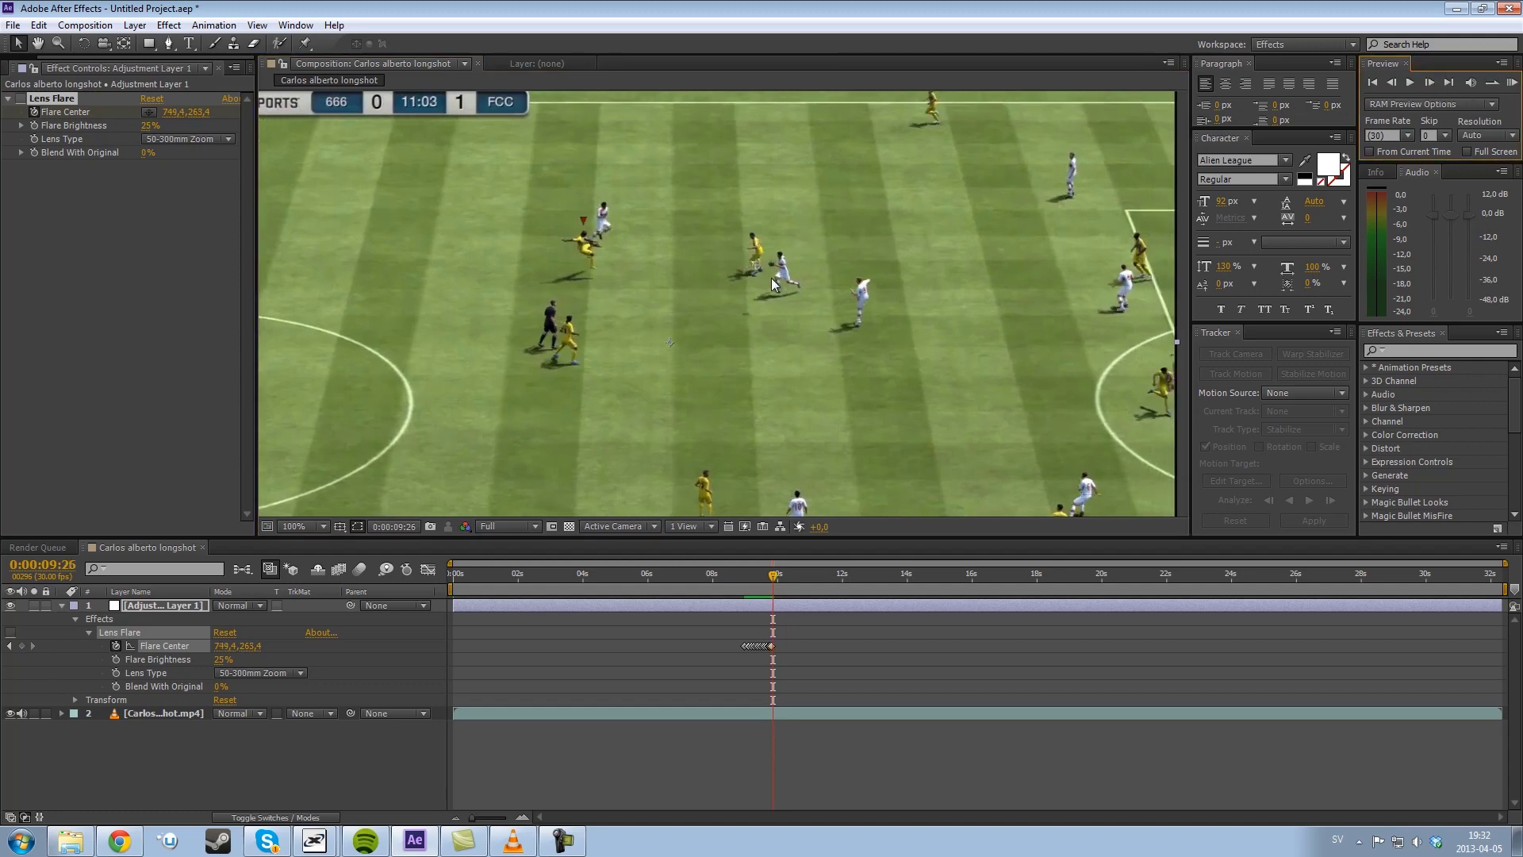
pyautogui.moveTo(758, 270); pyautogui.dragTo(771, 264)
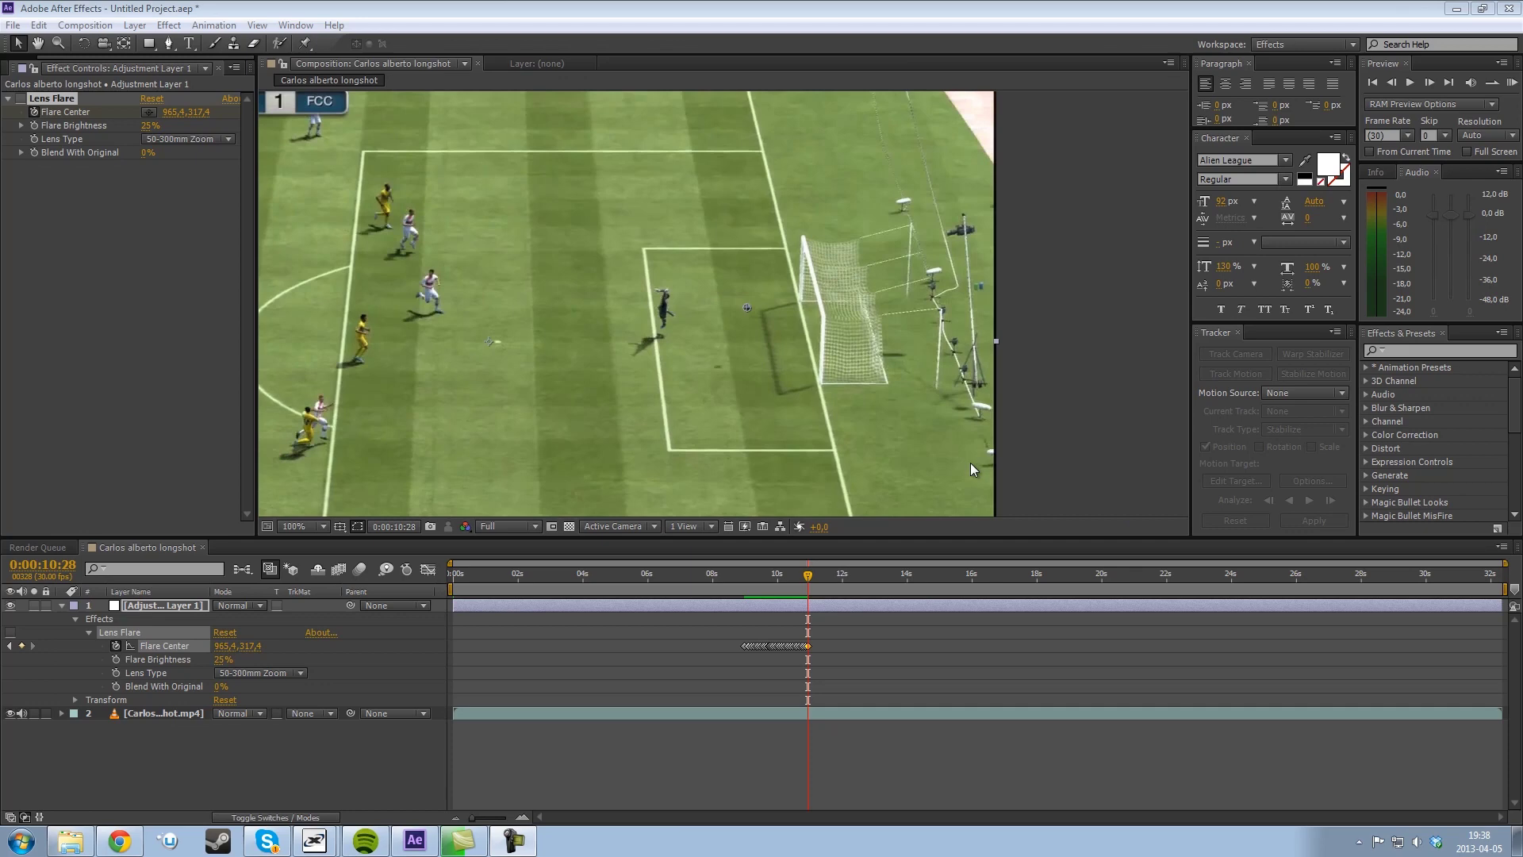
# Keyframe the flare center on the ball at each frame from 0:00:10:29 to 0:00:11:01, ending at about 1044.4, 337.4
pyautogui.click(1429, 83)
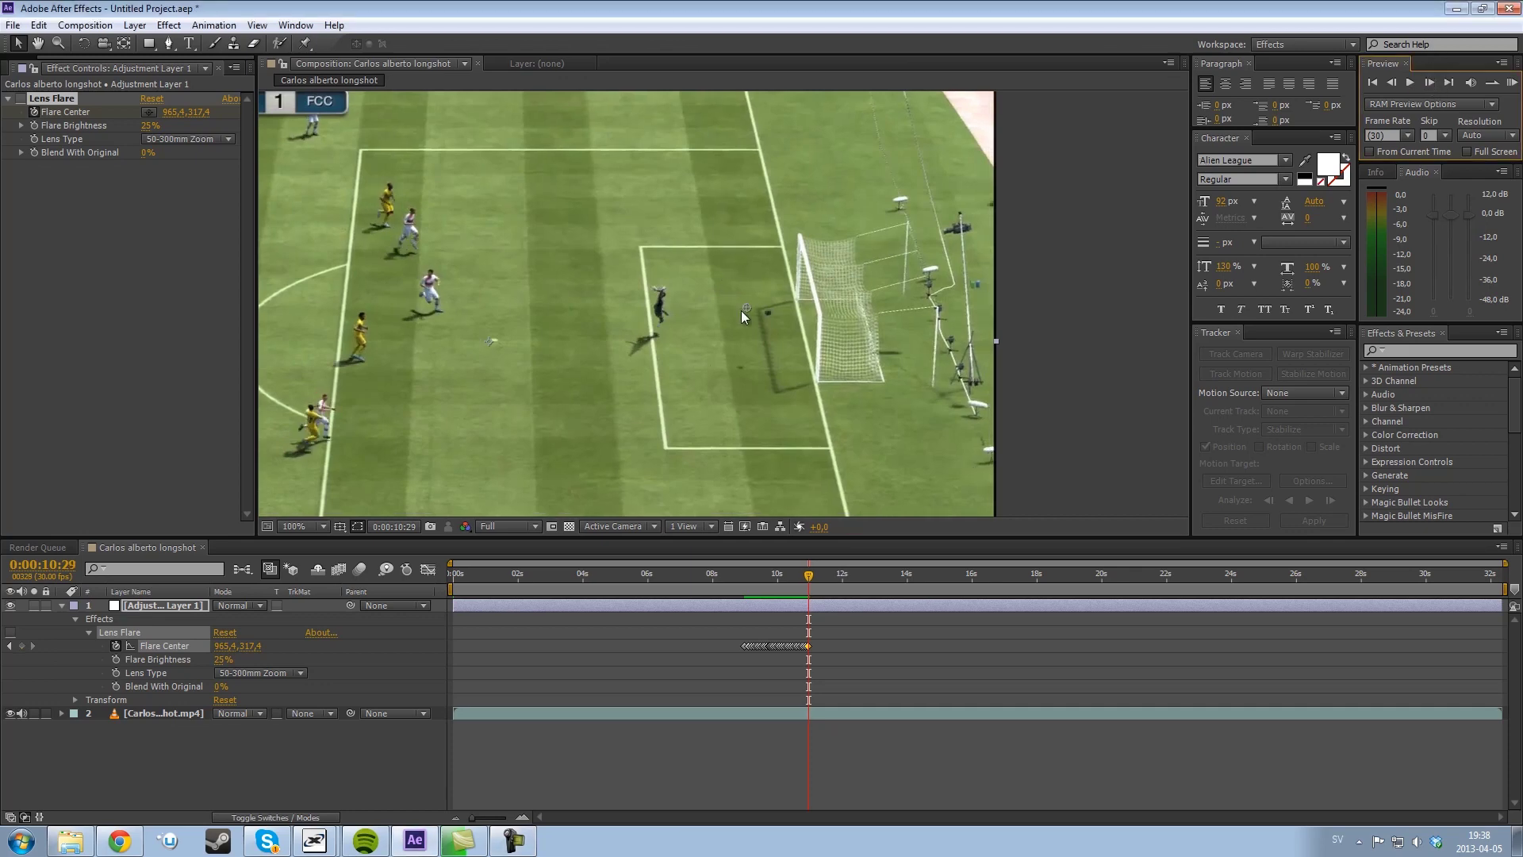
pyautogui.click(766, 311)
pyautogui.click(1429, 82)
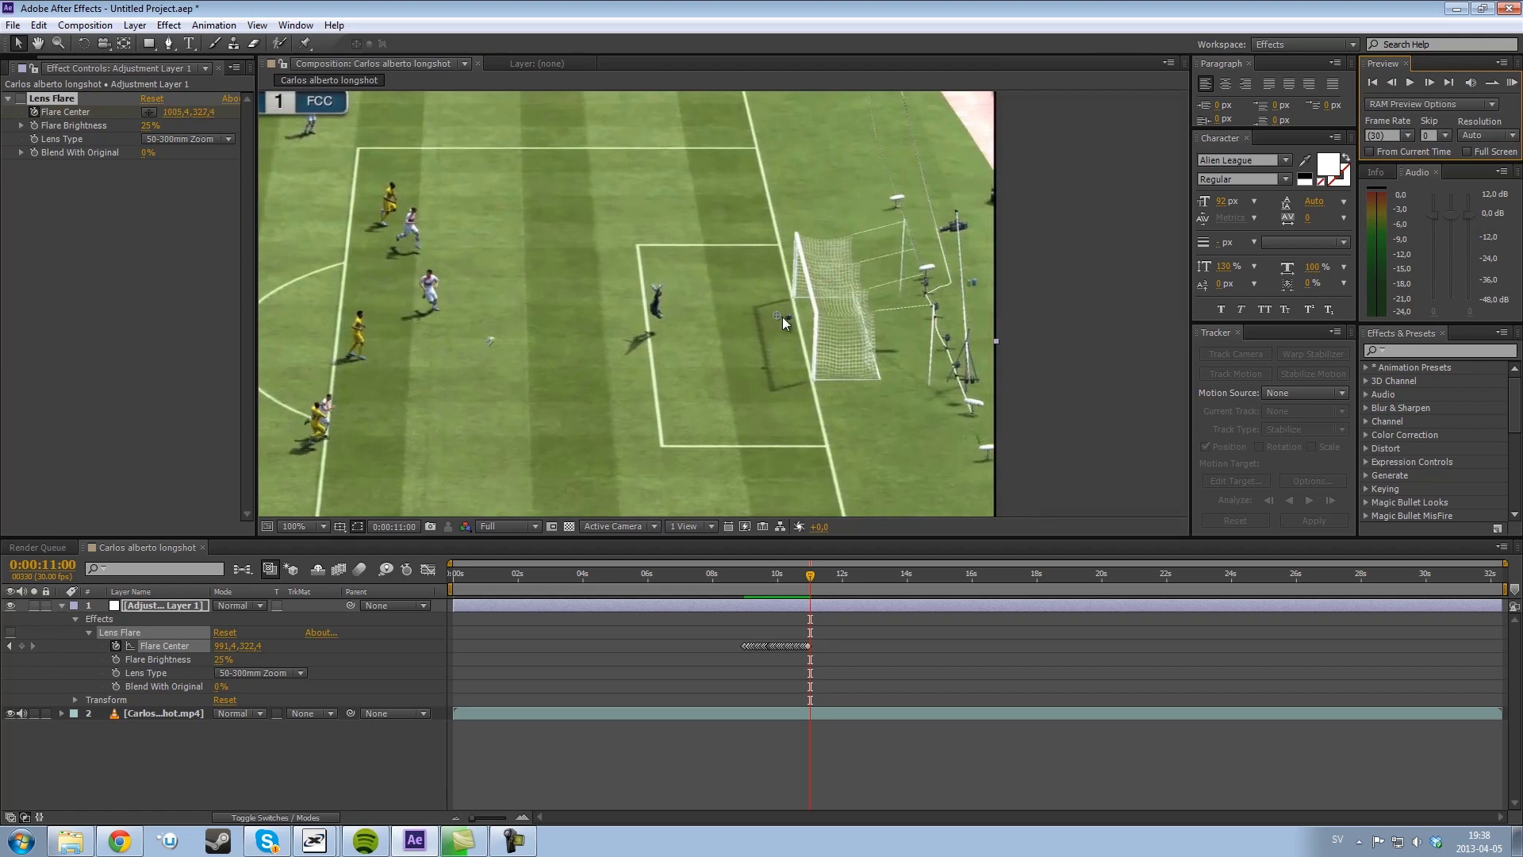
pyautogui.click(787, 317)
pyautogui.click(1428, 82)
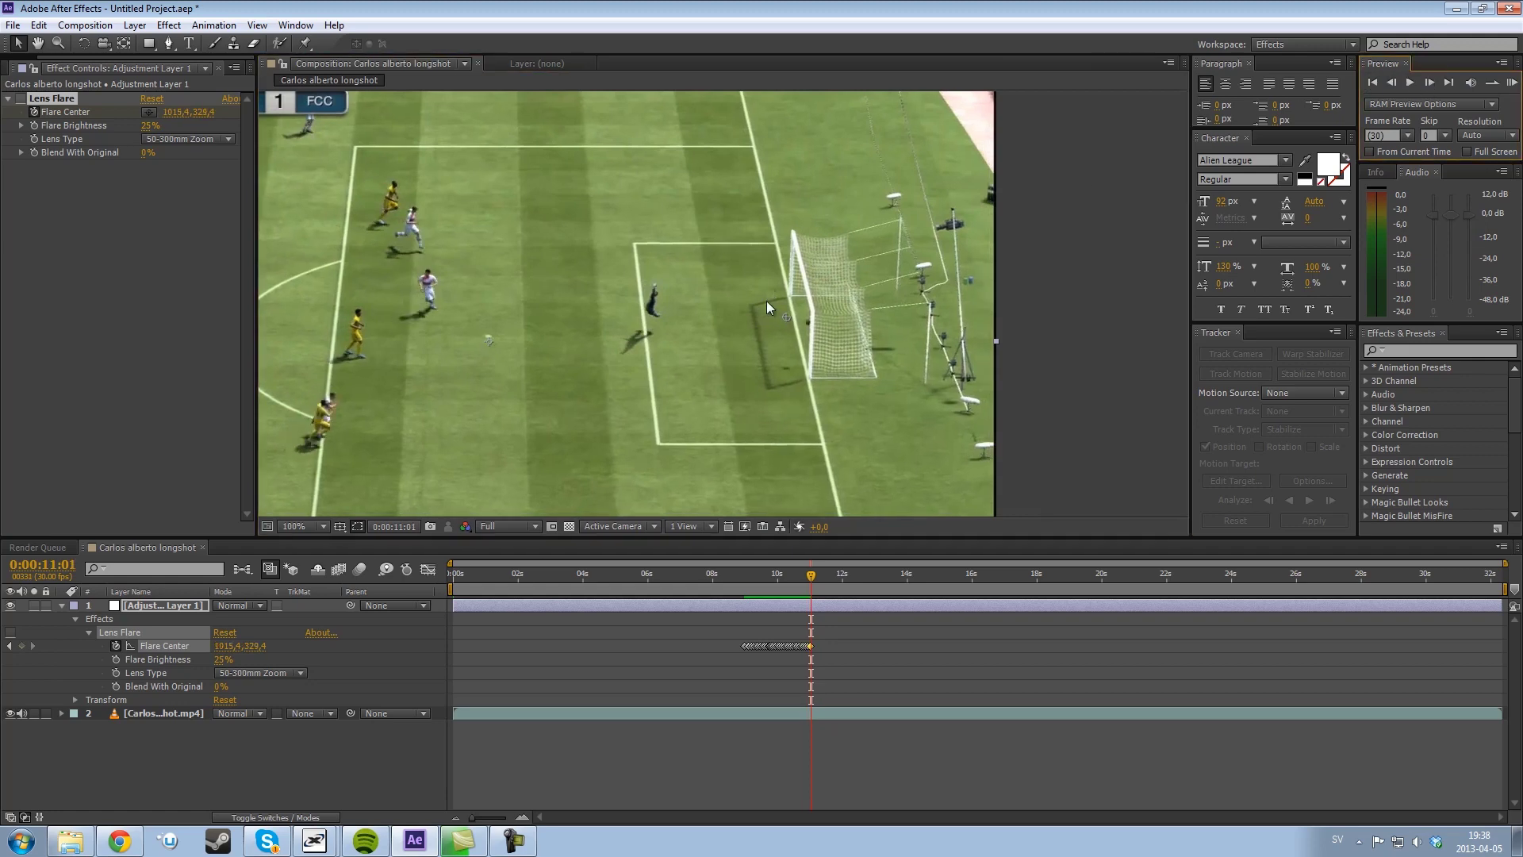
pyautogui.click(810, 322)
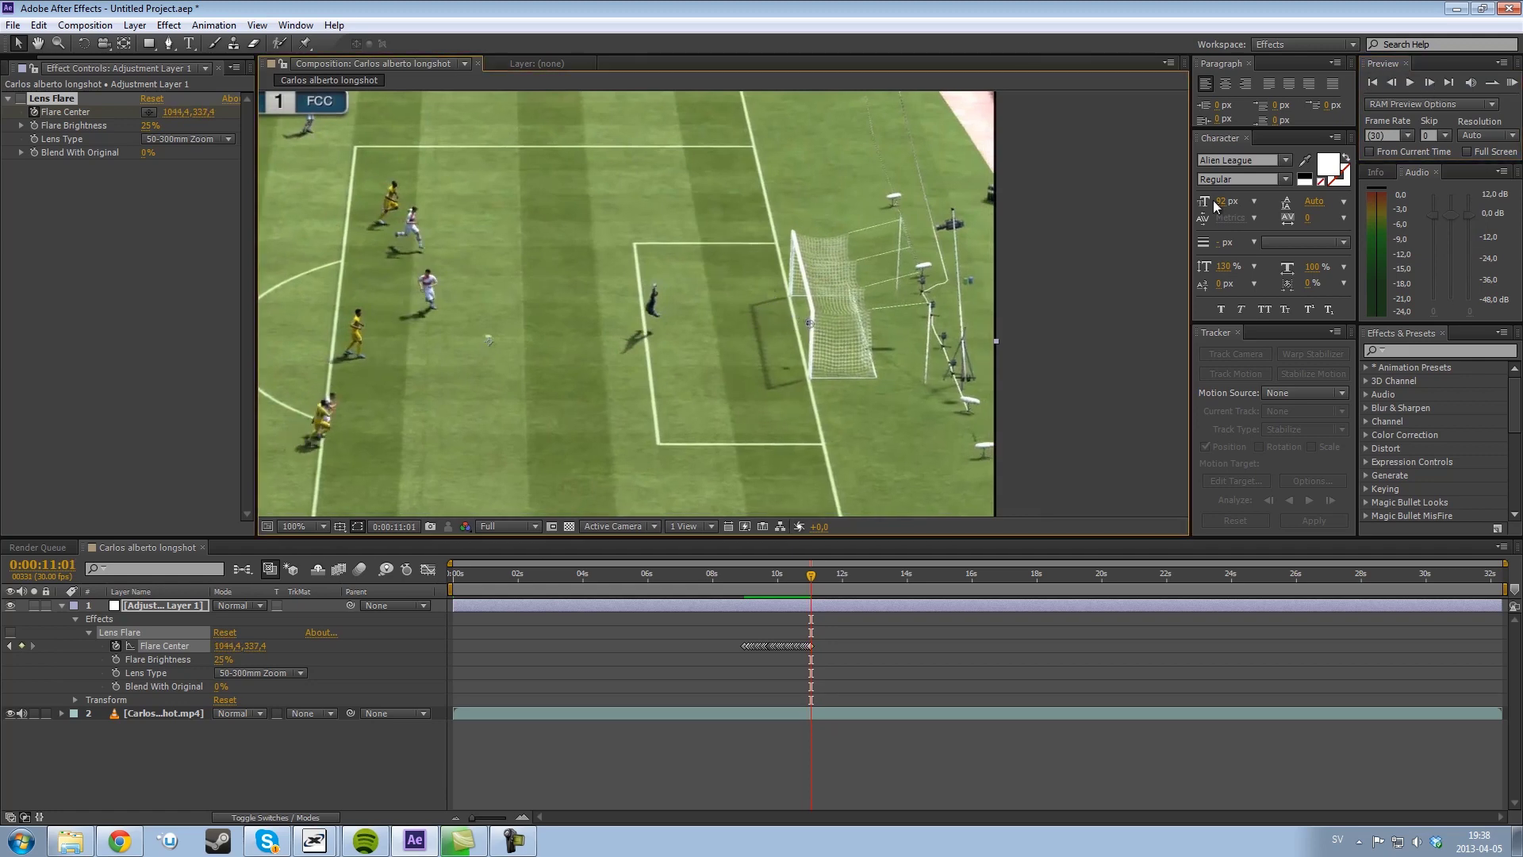
# Follow the ball into the net with flare center keyframes from 0:00:11:02 to 0:00:11:04, ending at about 1110.4, 355.4
pyautogui.click(1432, 82)
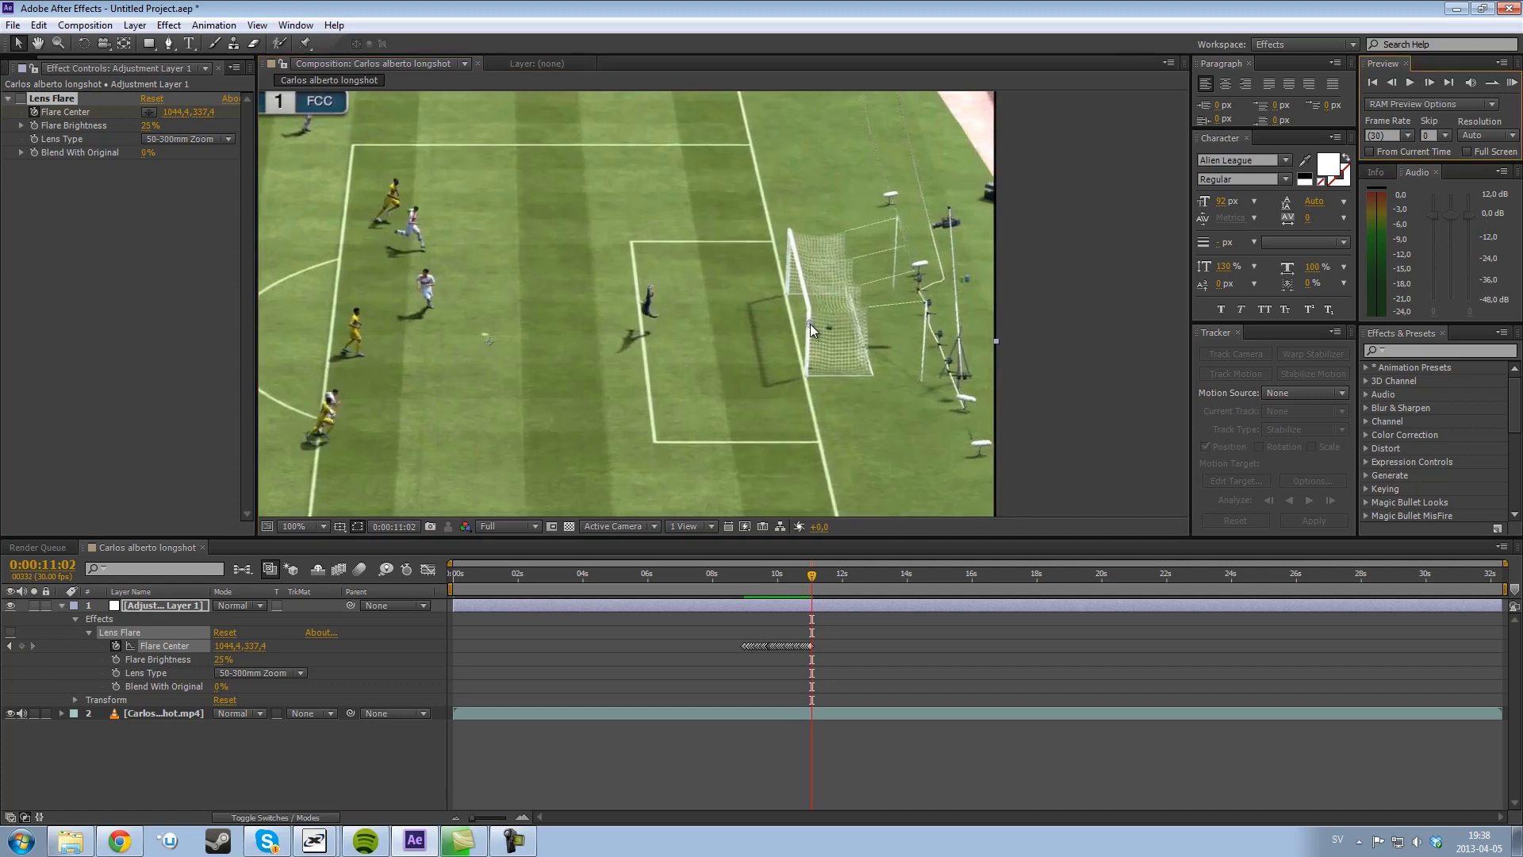
pyautogui.click(828, 327)
pyautogui.click(1432, 82)
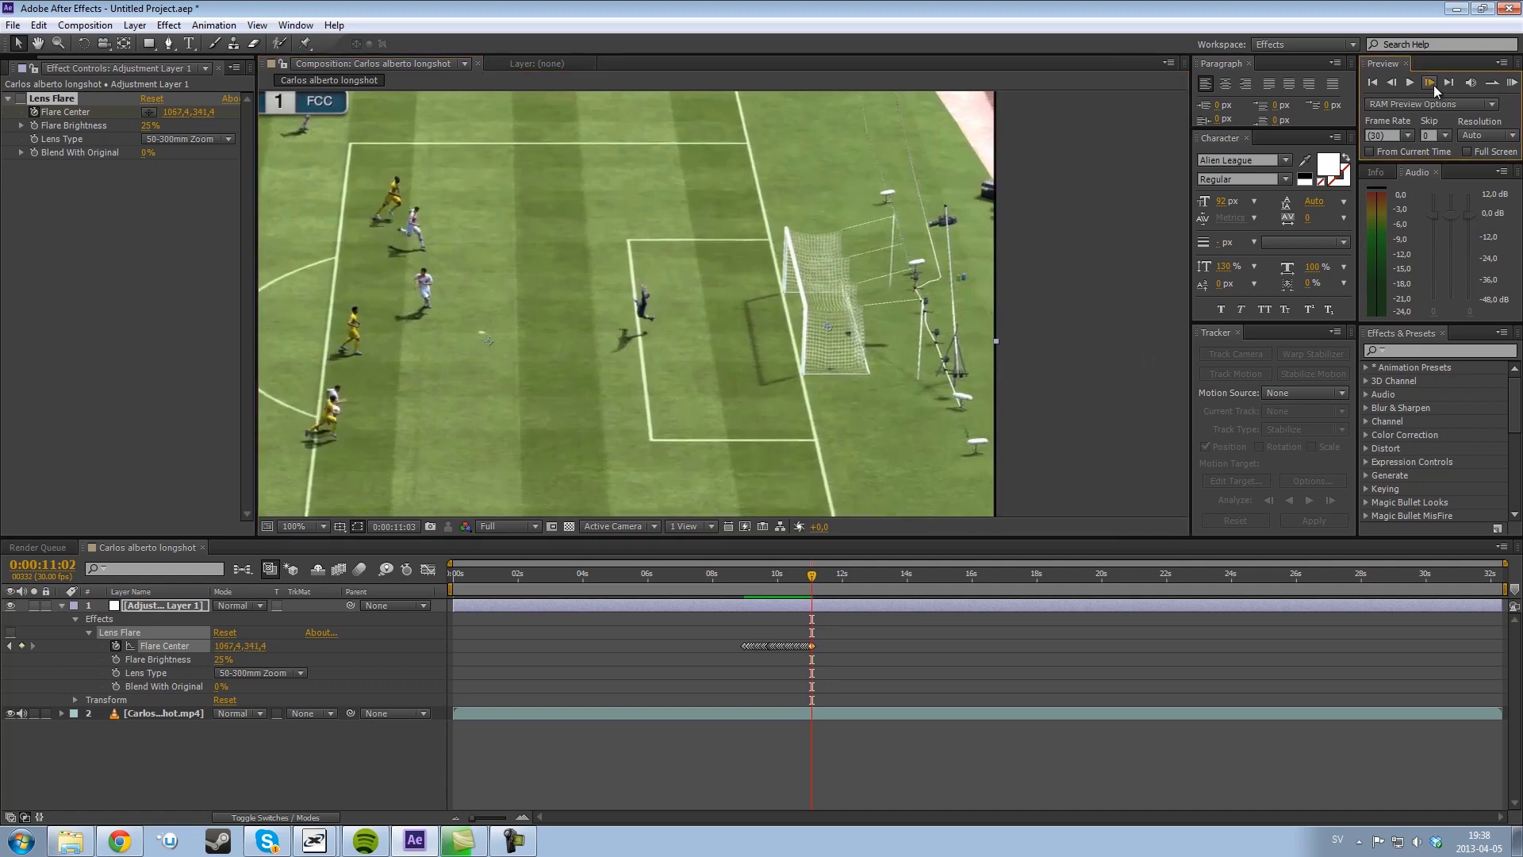
pyautogui.click(847, 335)
pyautogui.click(1430, 82)
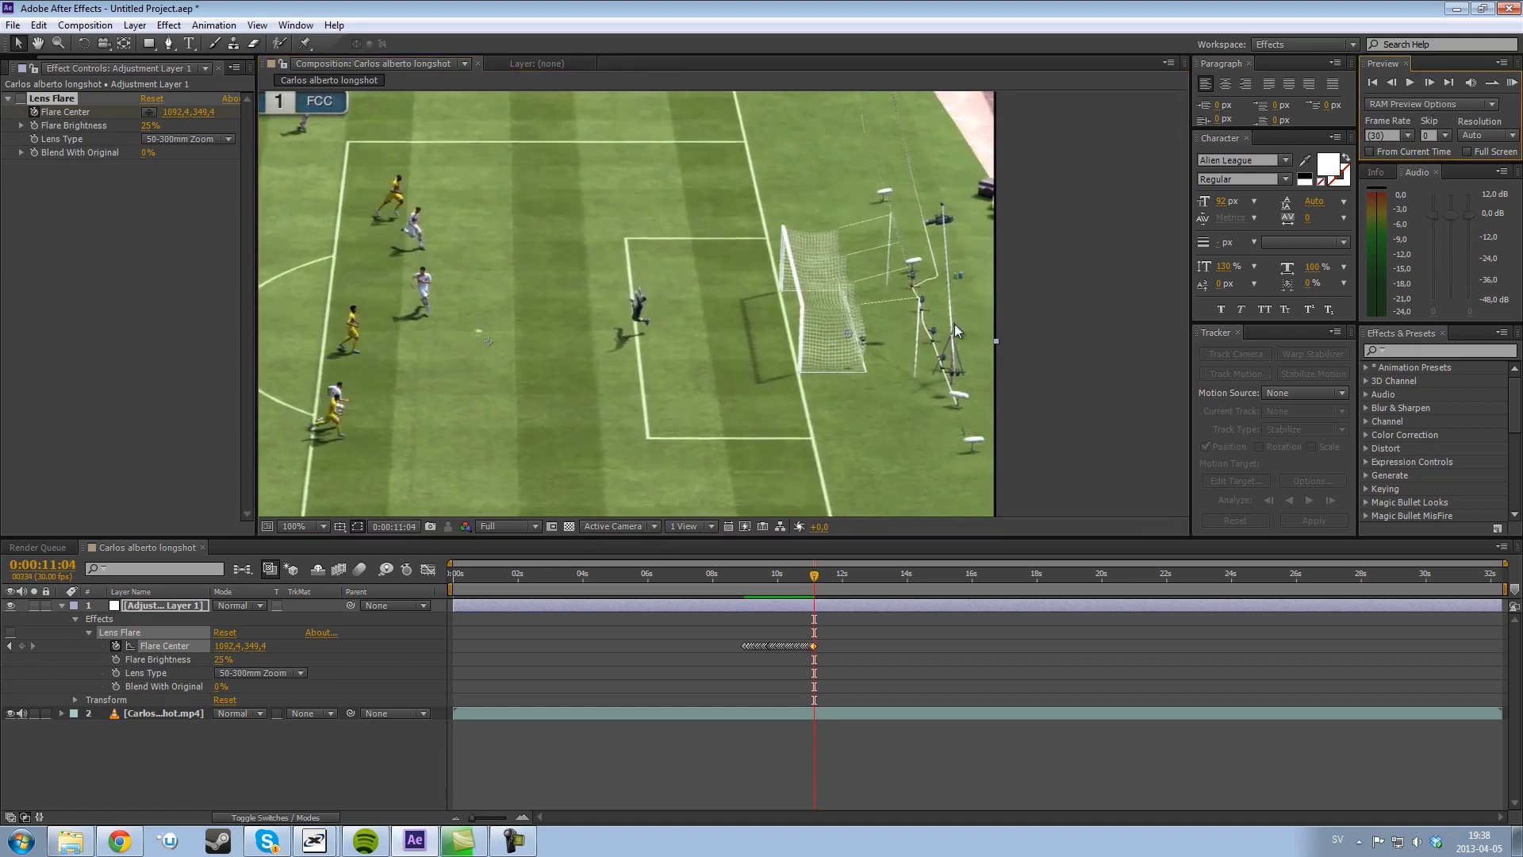
pyautogui.click(863, 336)
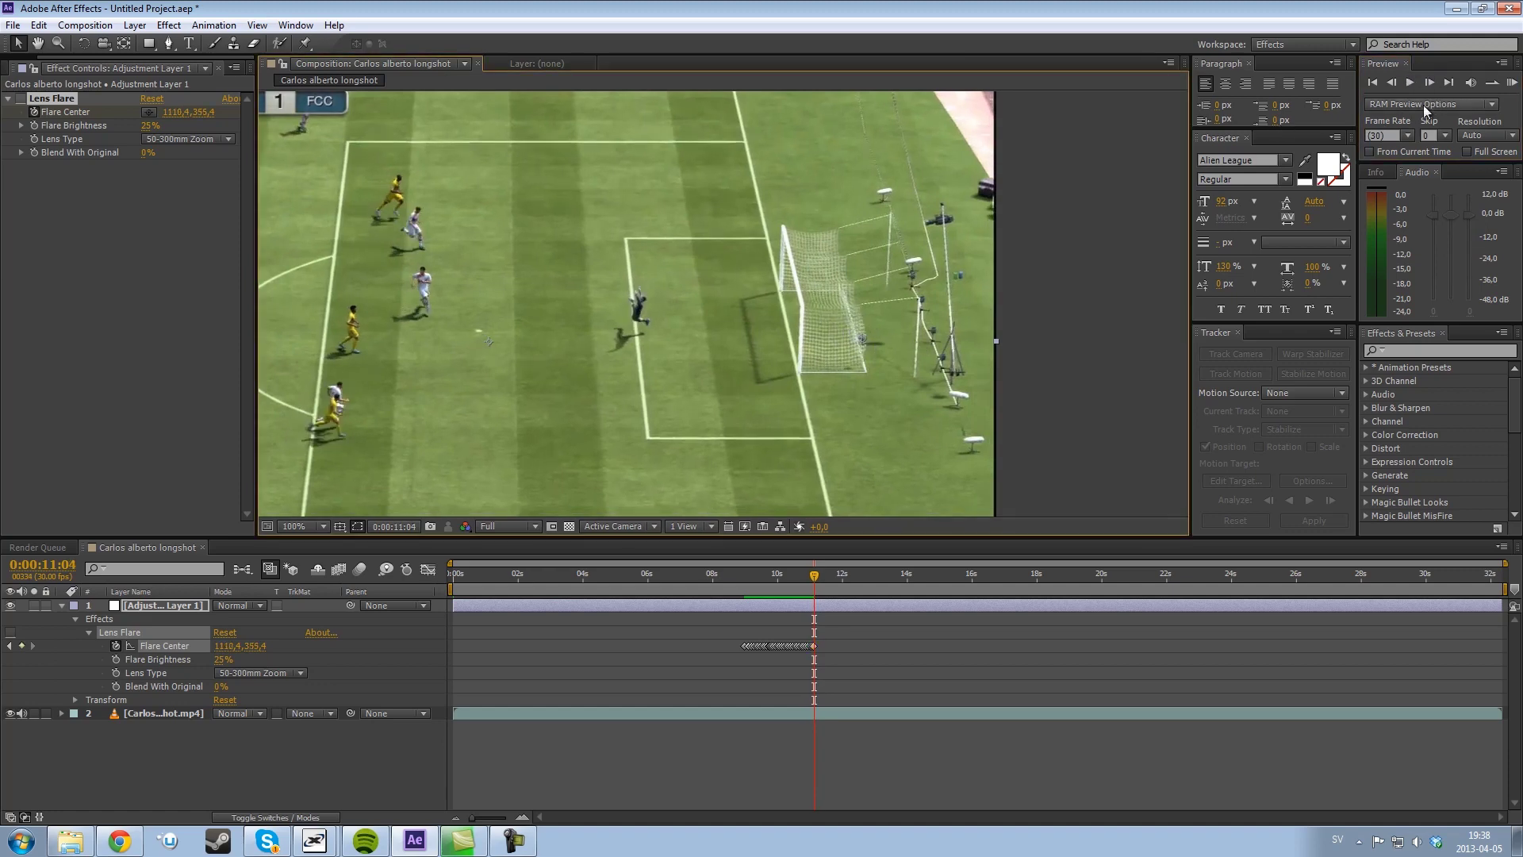
# Keyframe the flare center on the ball in the net at each frame from 0:00:11:05 to 0:00:11:07, ending at about 1119.4, 370.4
pyautogui.click(1429, 83)
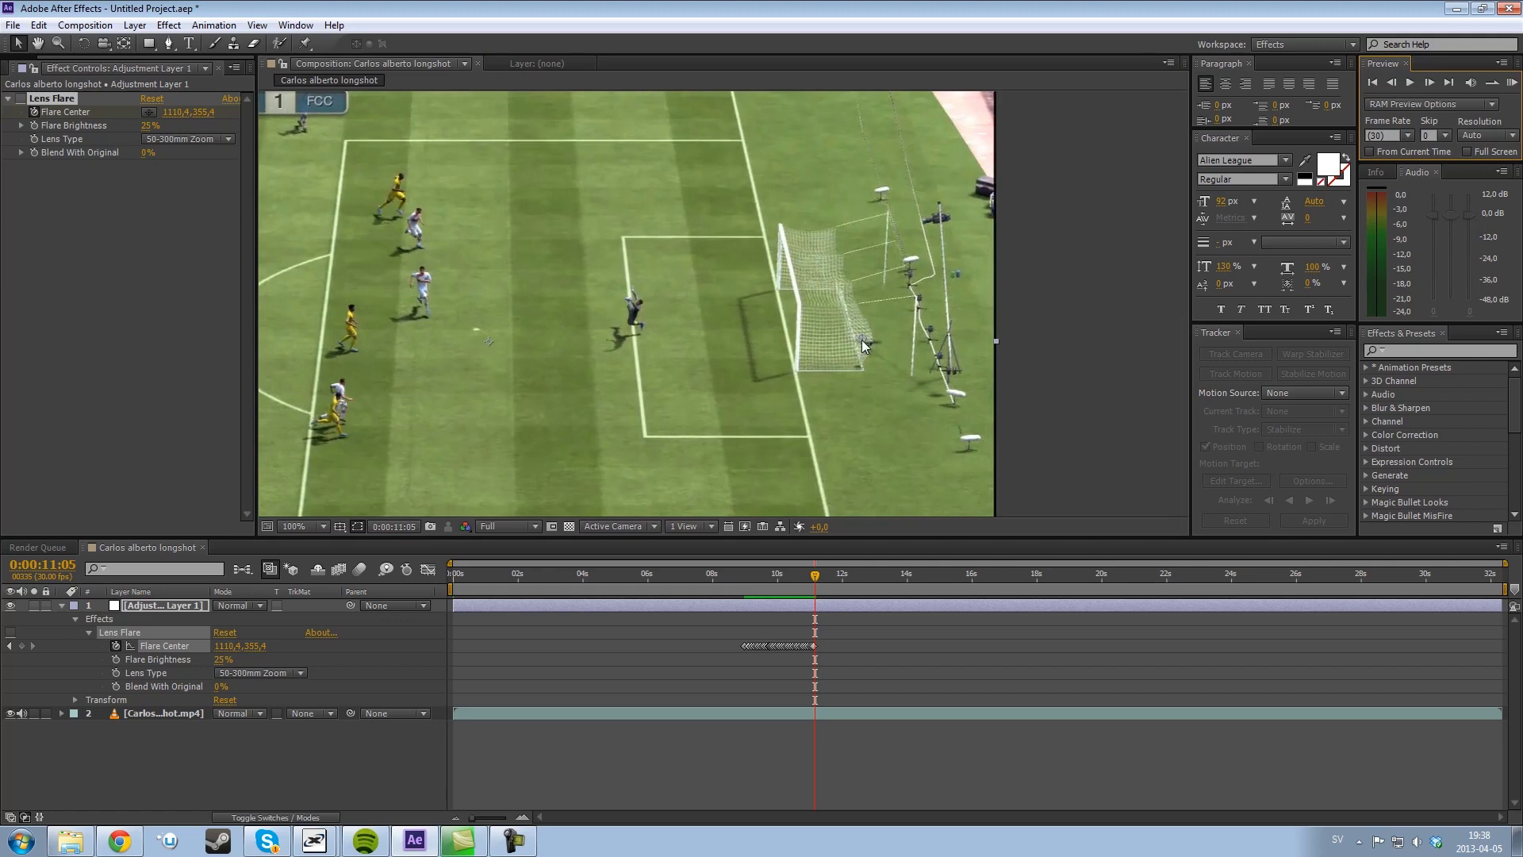
pyautogui.click(869, 341)
pyautogui.click(1429, 83)
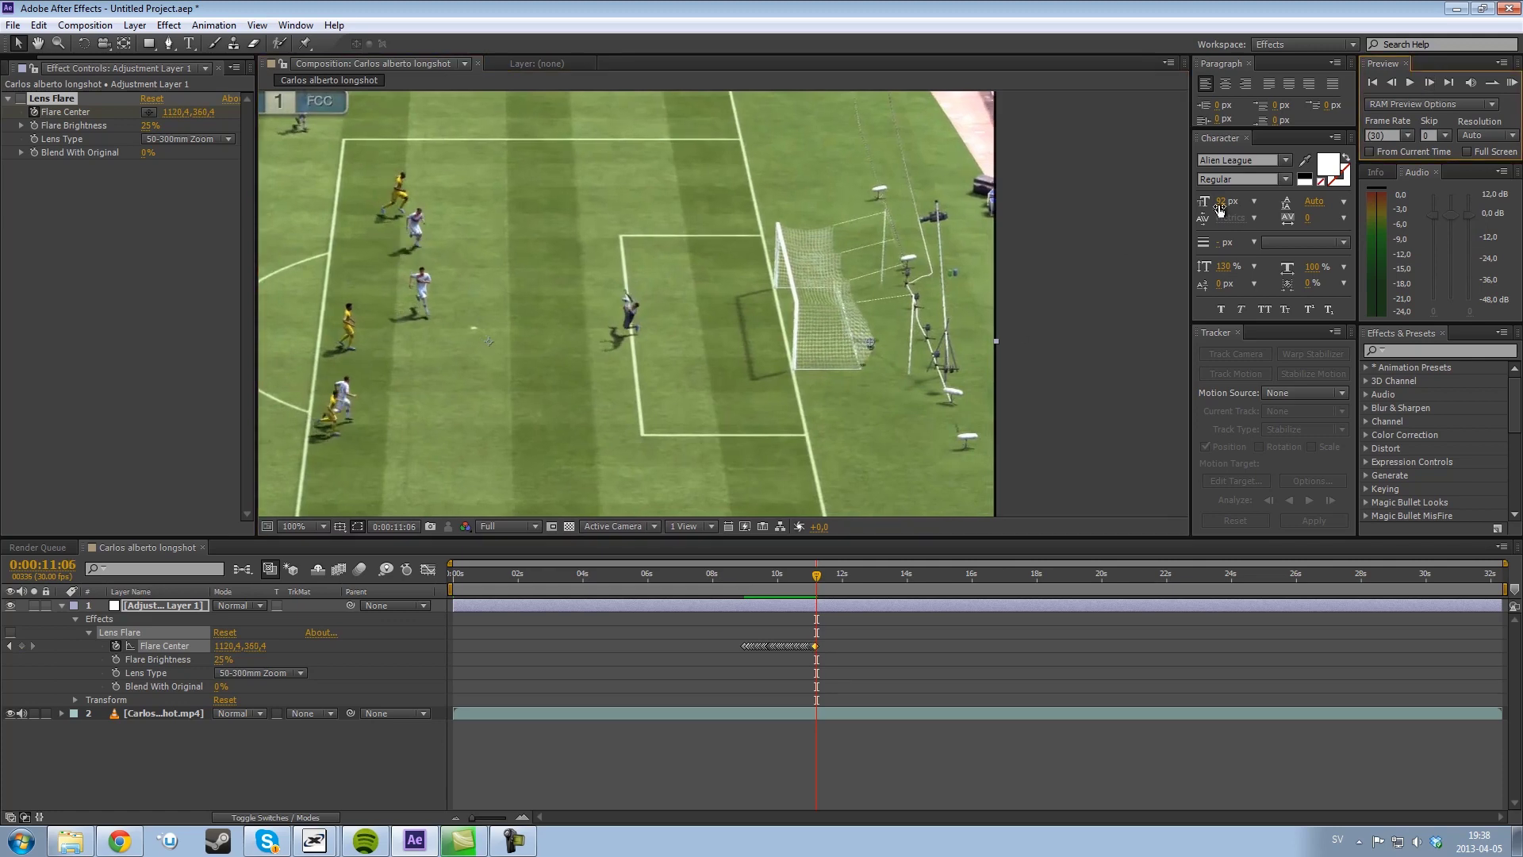
pyautogui.click(871, 349)
pyautogui.click(1429, 83)
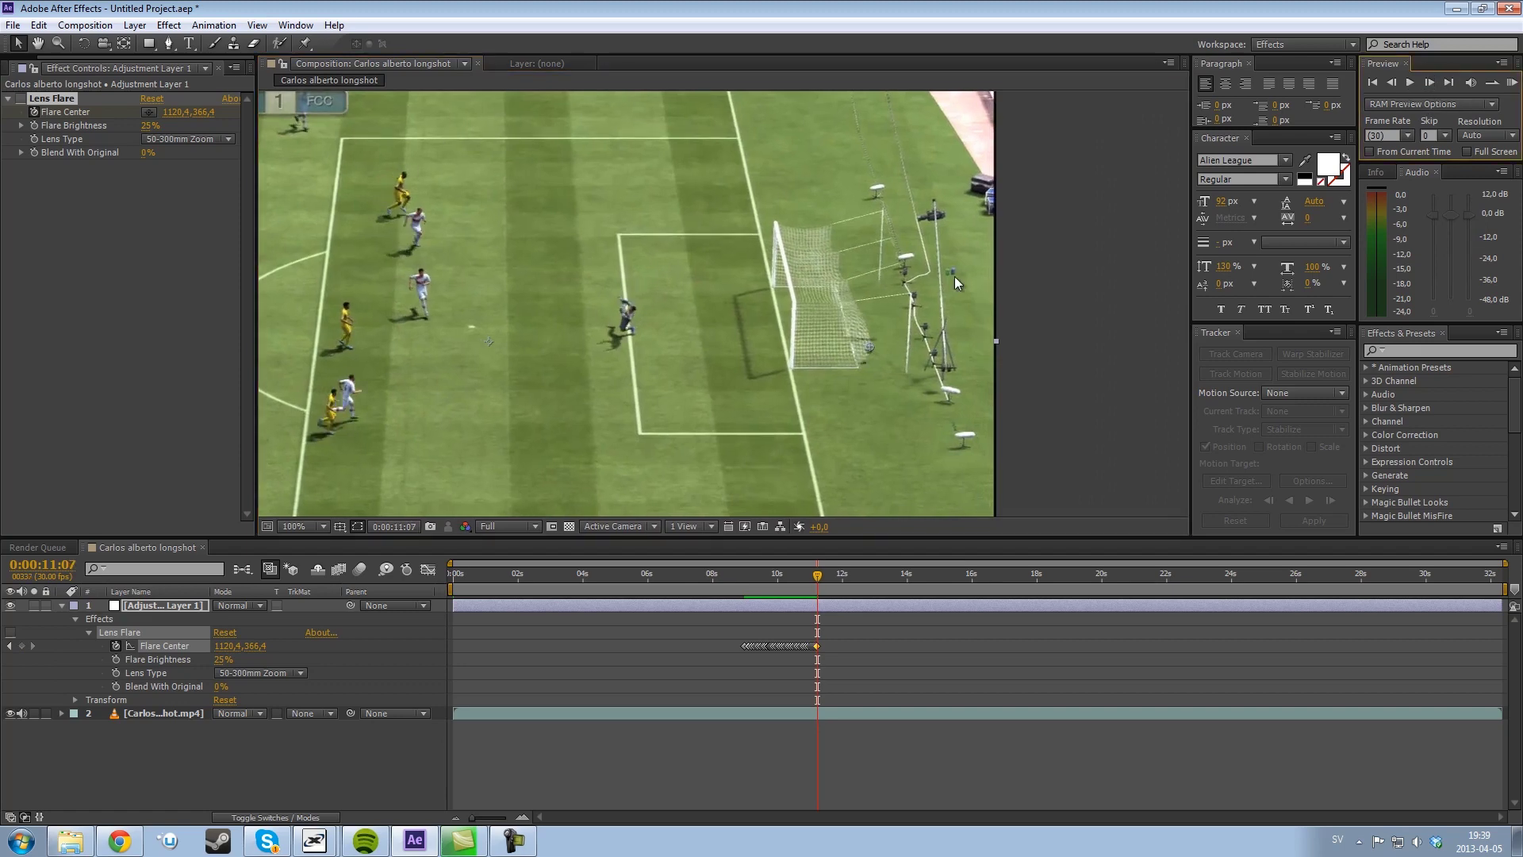
pyautogui.click(869, 349)
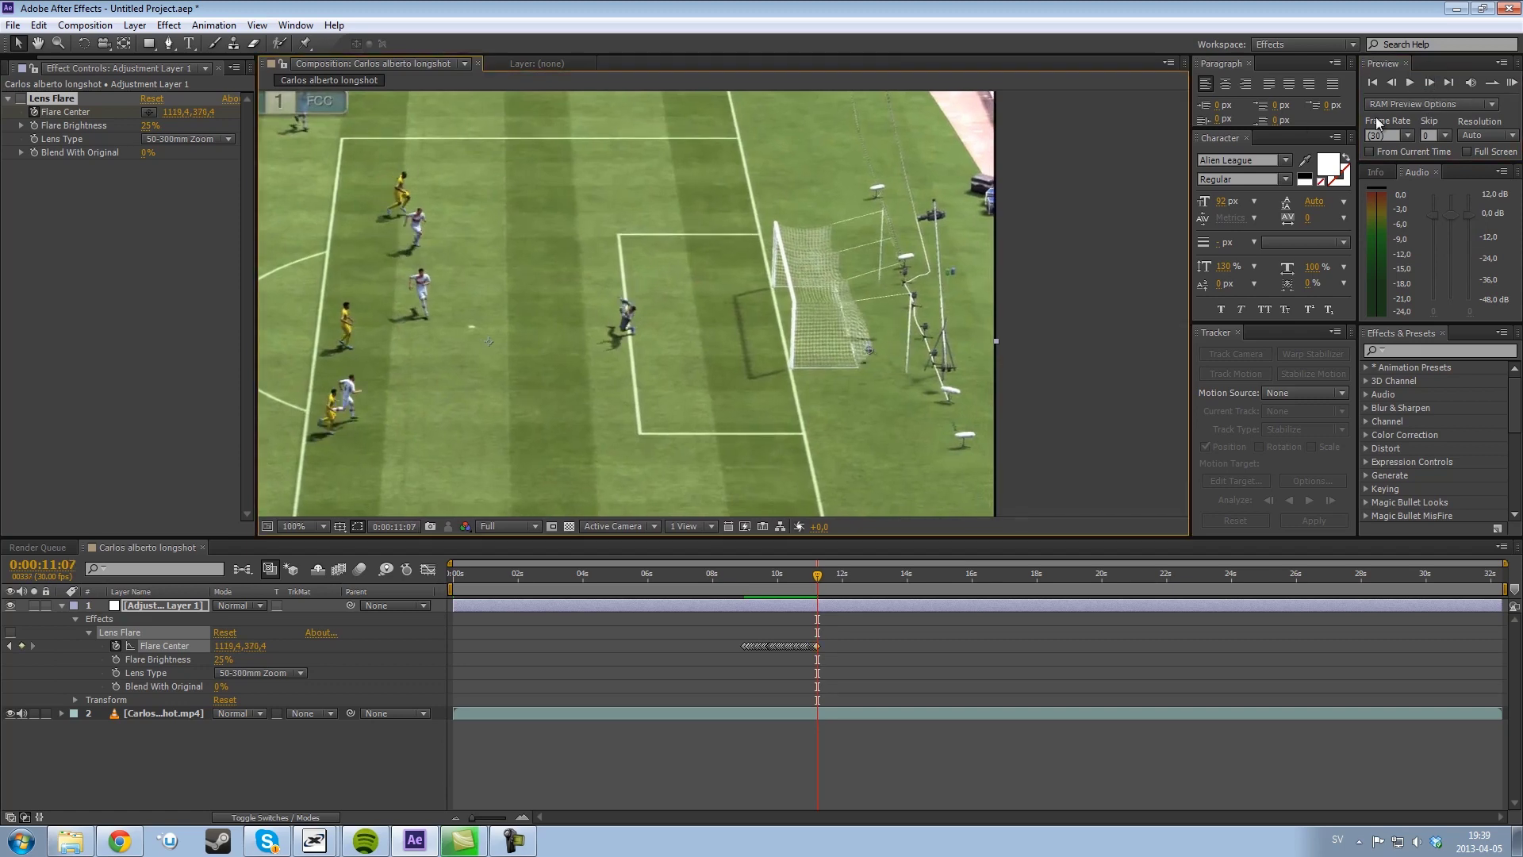
# Keyframe the flare center on the ball from 0:00:11:08, at about 1117.4, 373.4, to 0:00:11:10, at about 1104.4, 376.4
pyautogui.click(1427, 84)
pyautogui.click(867, 353)
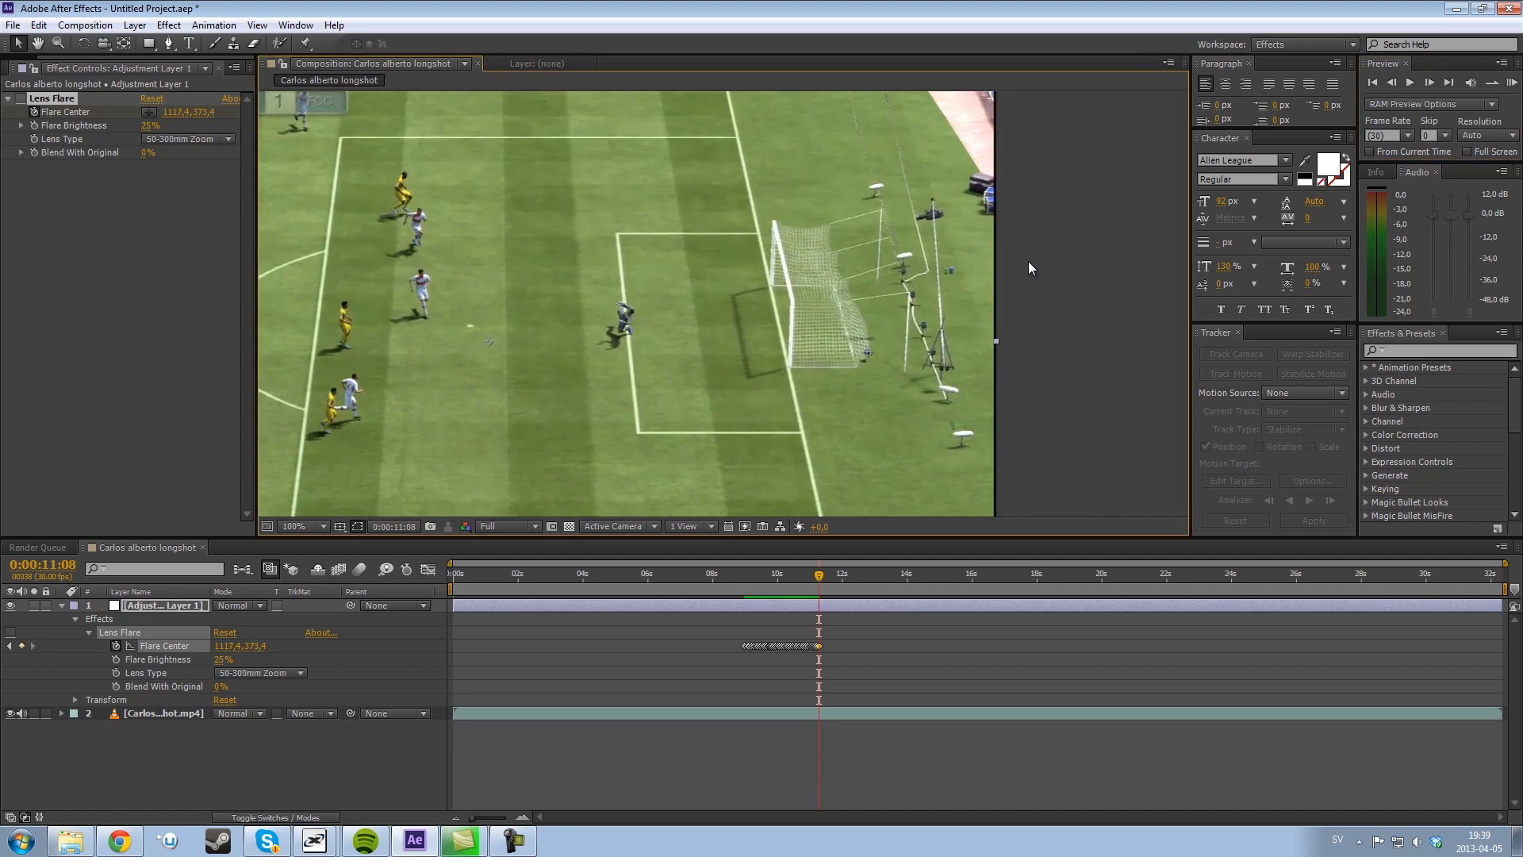
pyautogui.click(1431, 85)
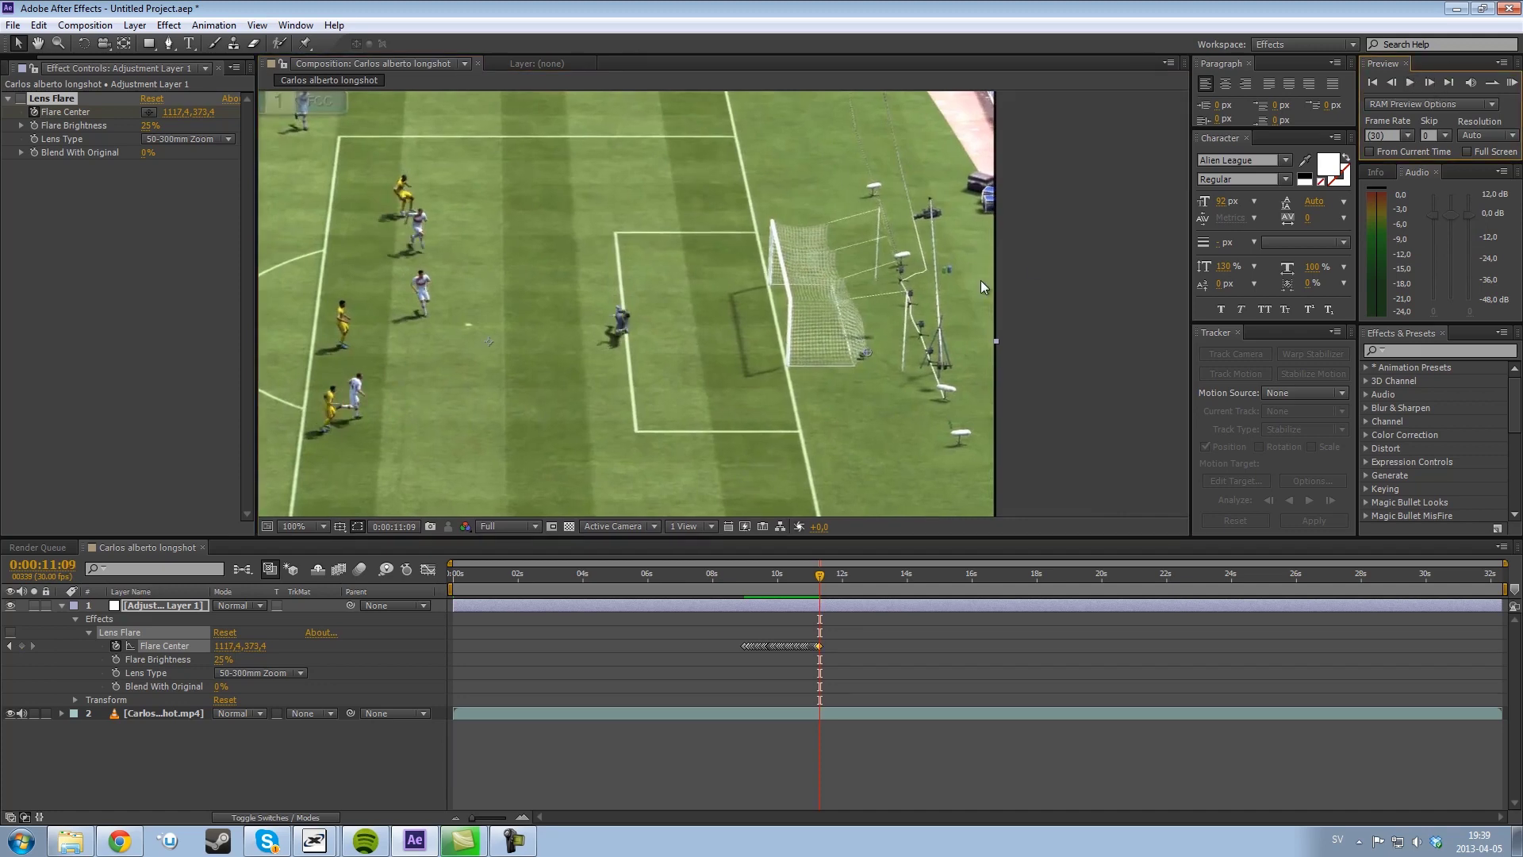
pyautogui.click(860, 356)
pyautogui.click(1427, 83)
pyautogui.click(856, 354)
# Place the flare center at about 1097.4, 375.4 at 0:00:11:11 and at about 1111.4, 379.4 at 0:00:11:12
pyautogui.click(1424, 83)
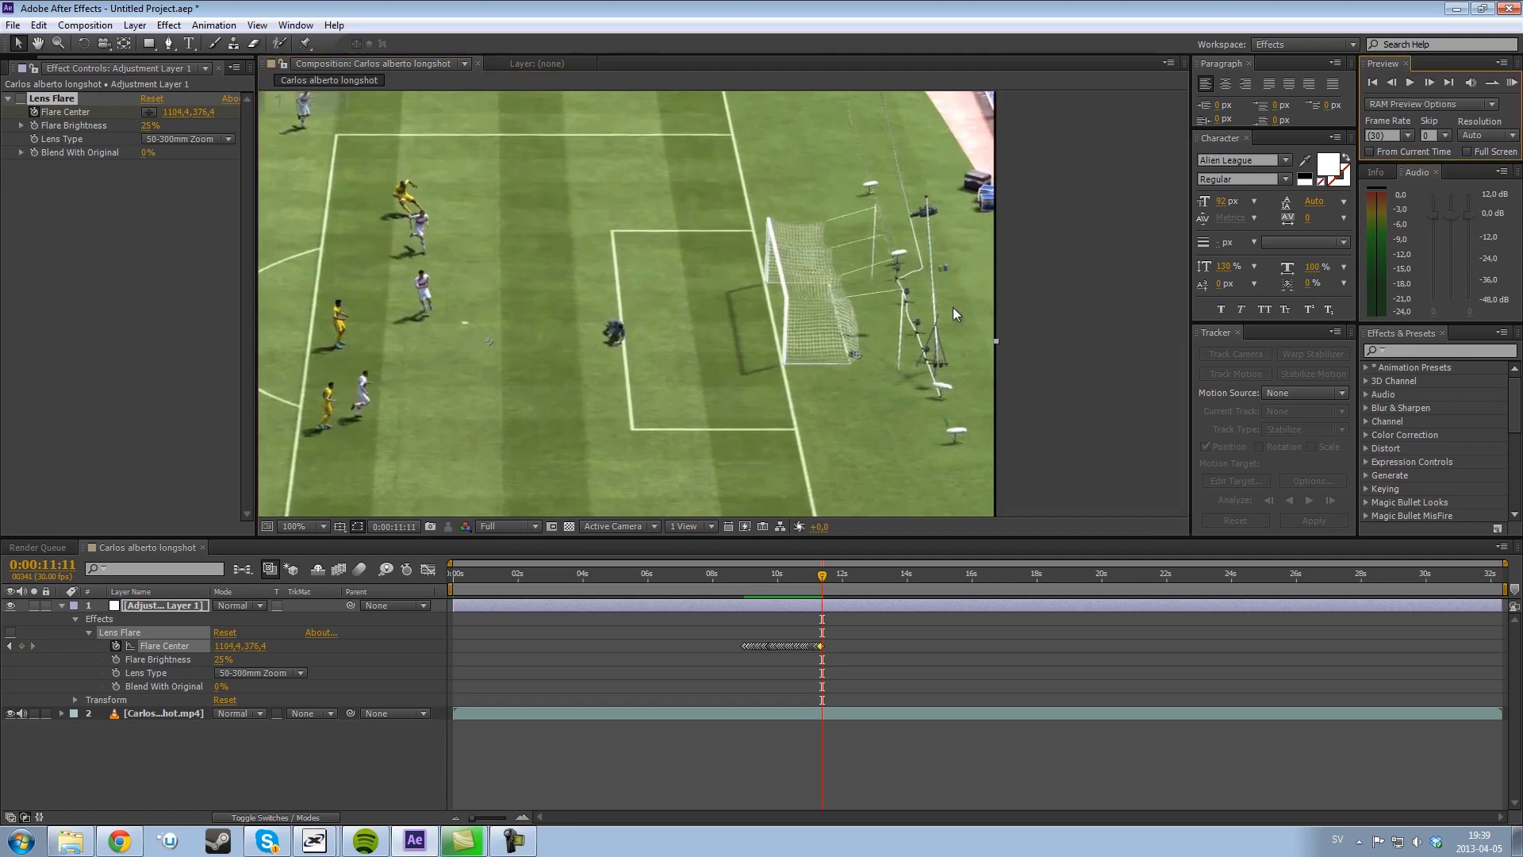
pyautogui.click(850, 354)
pyautogui.click(1429, 83)
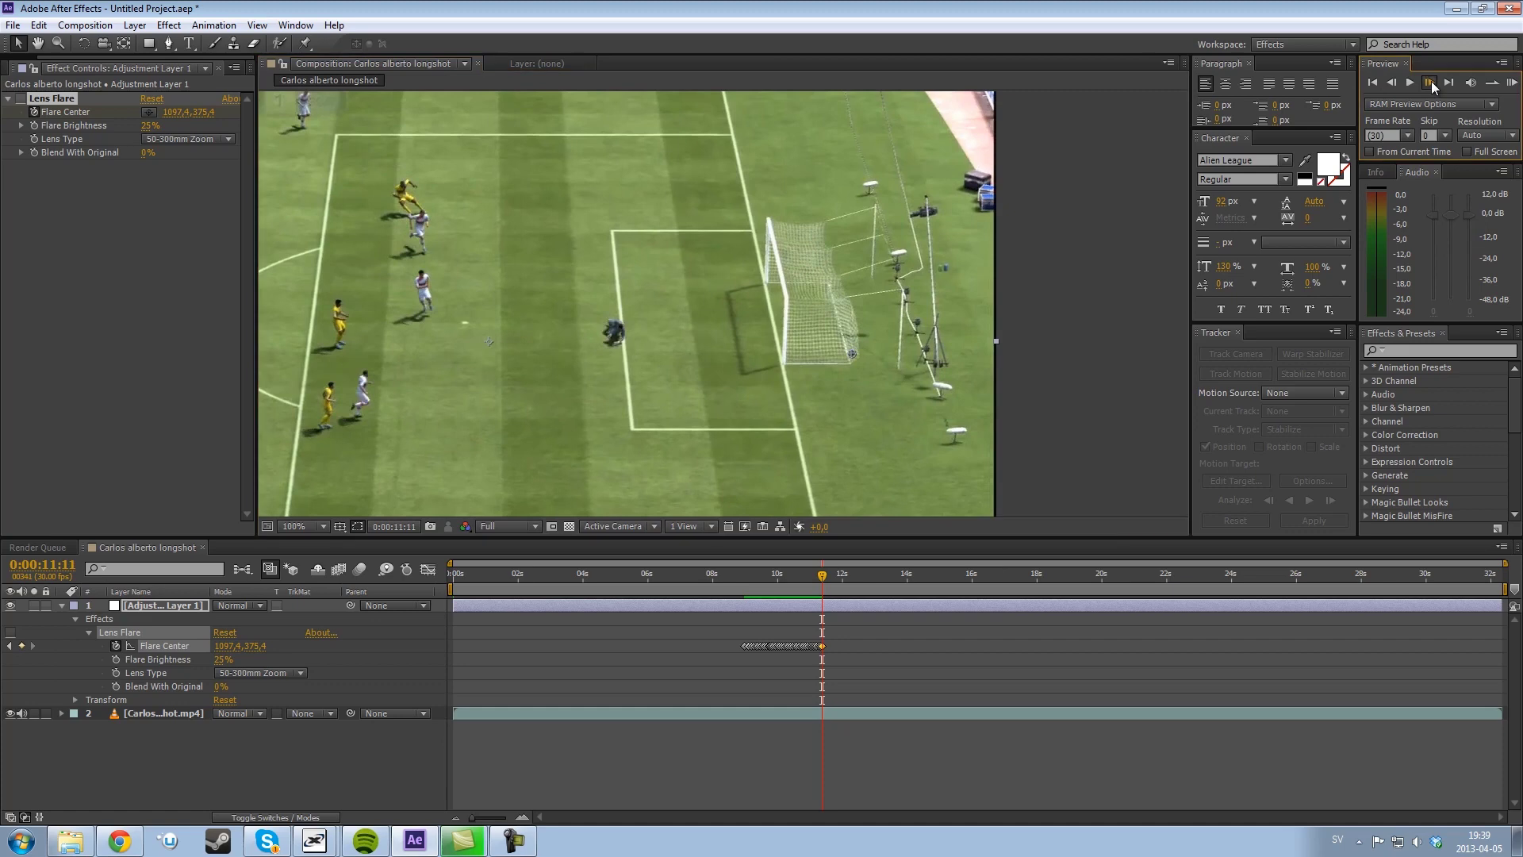
pyautogui.click(863, 357)
# Move the current time back to 0:00:08:28, just before the first Flare Center keyframe
pyautogui.scroll(-2, 814, 354)
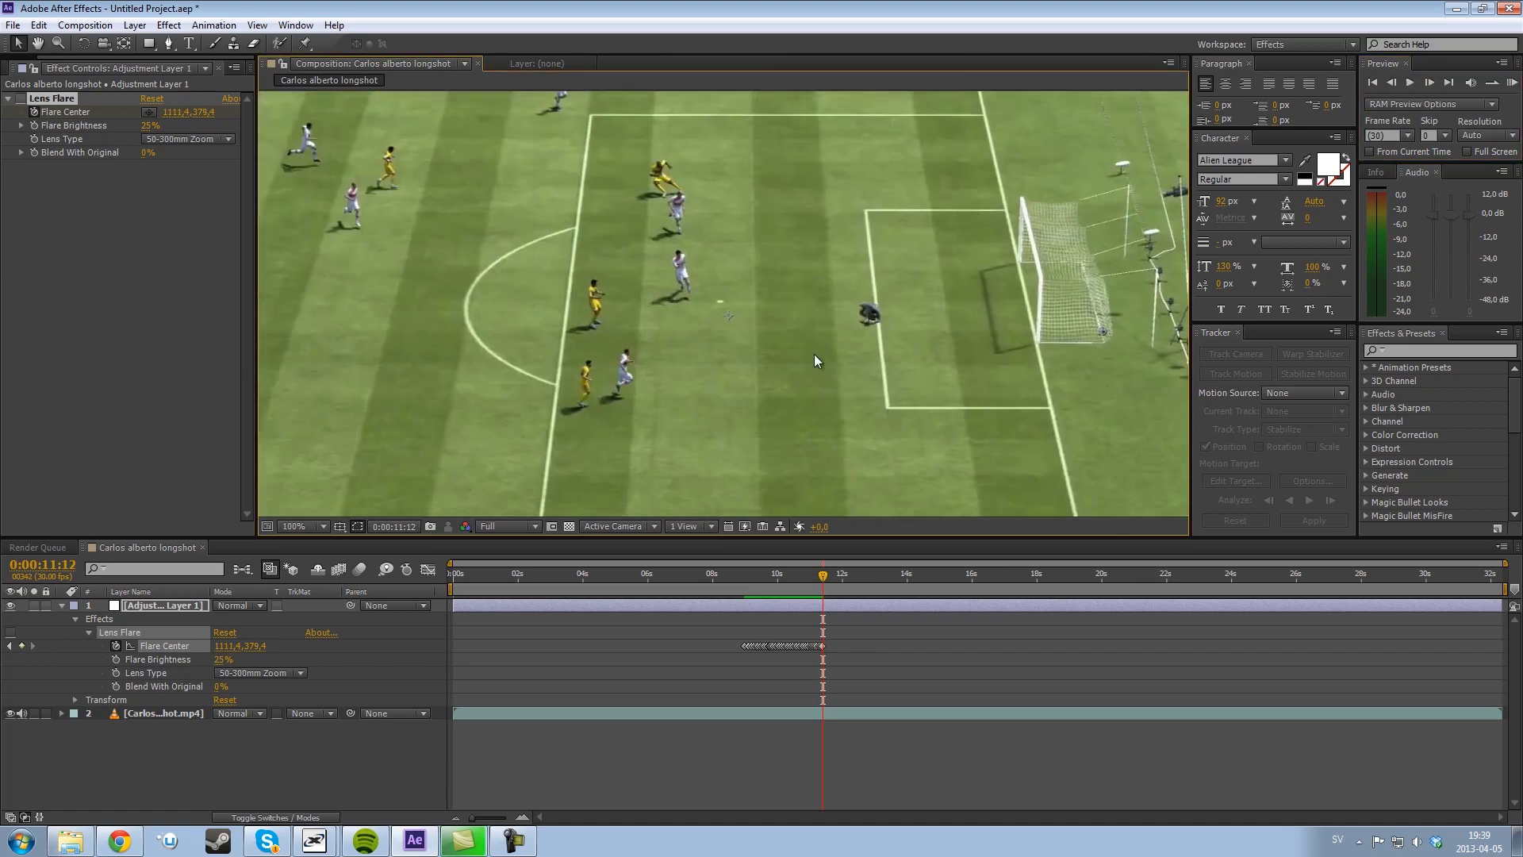
pyautogui.scroll(2, 719, 363)
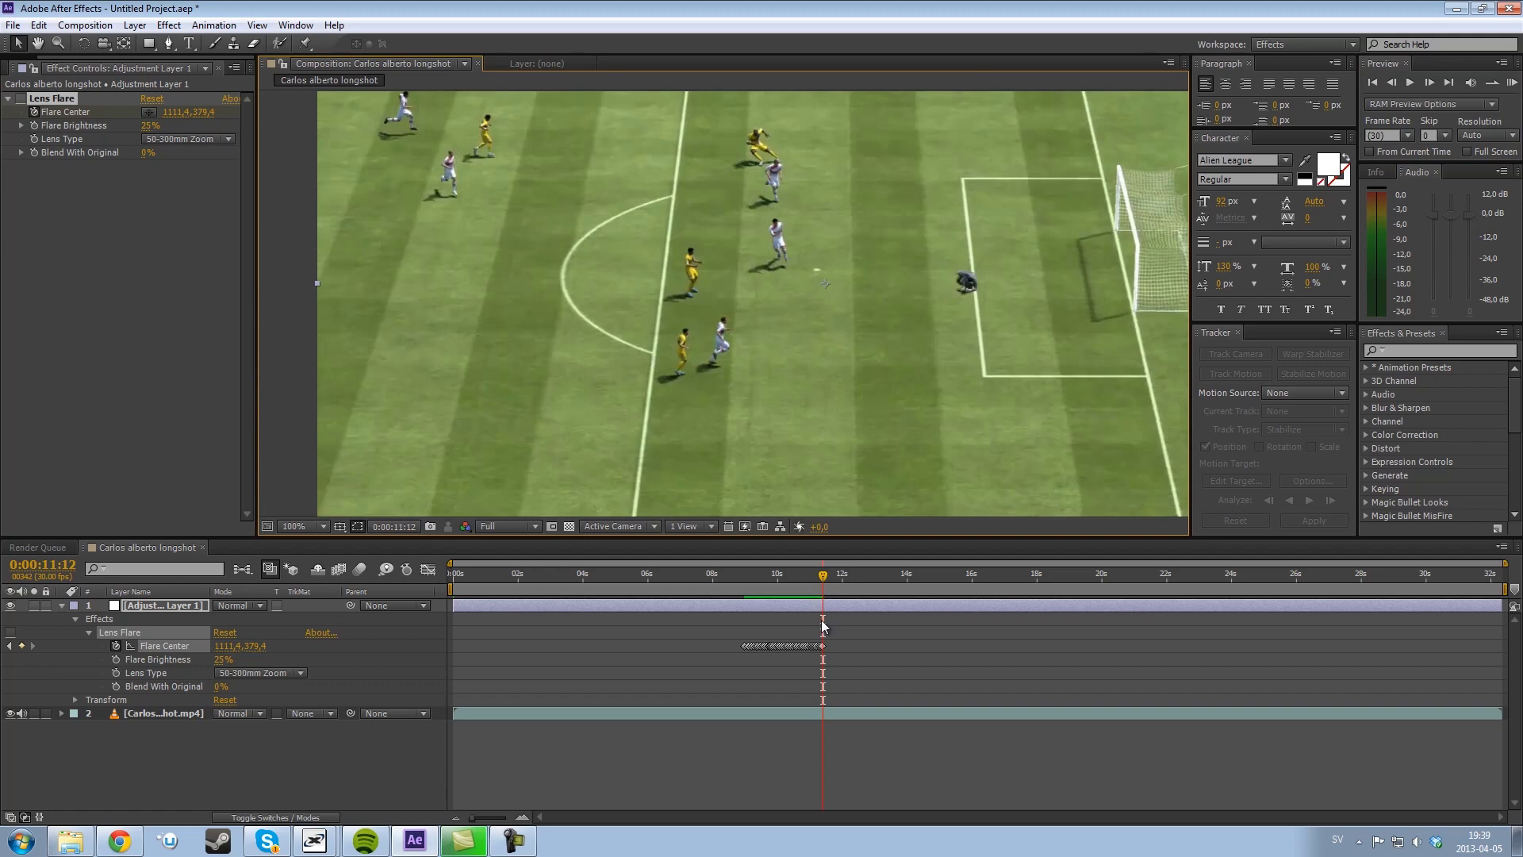
pyautogui.moveTo(821, 577); pyautogui.dragTo(742, 584)
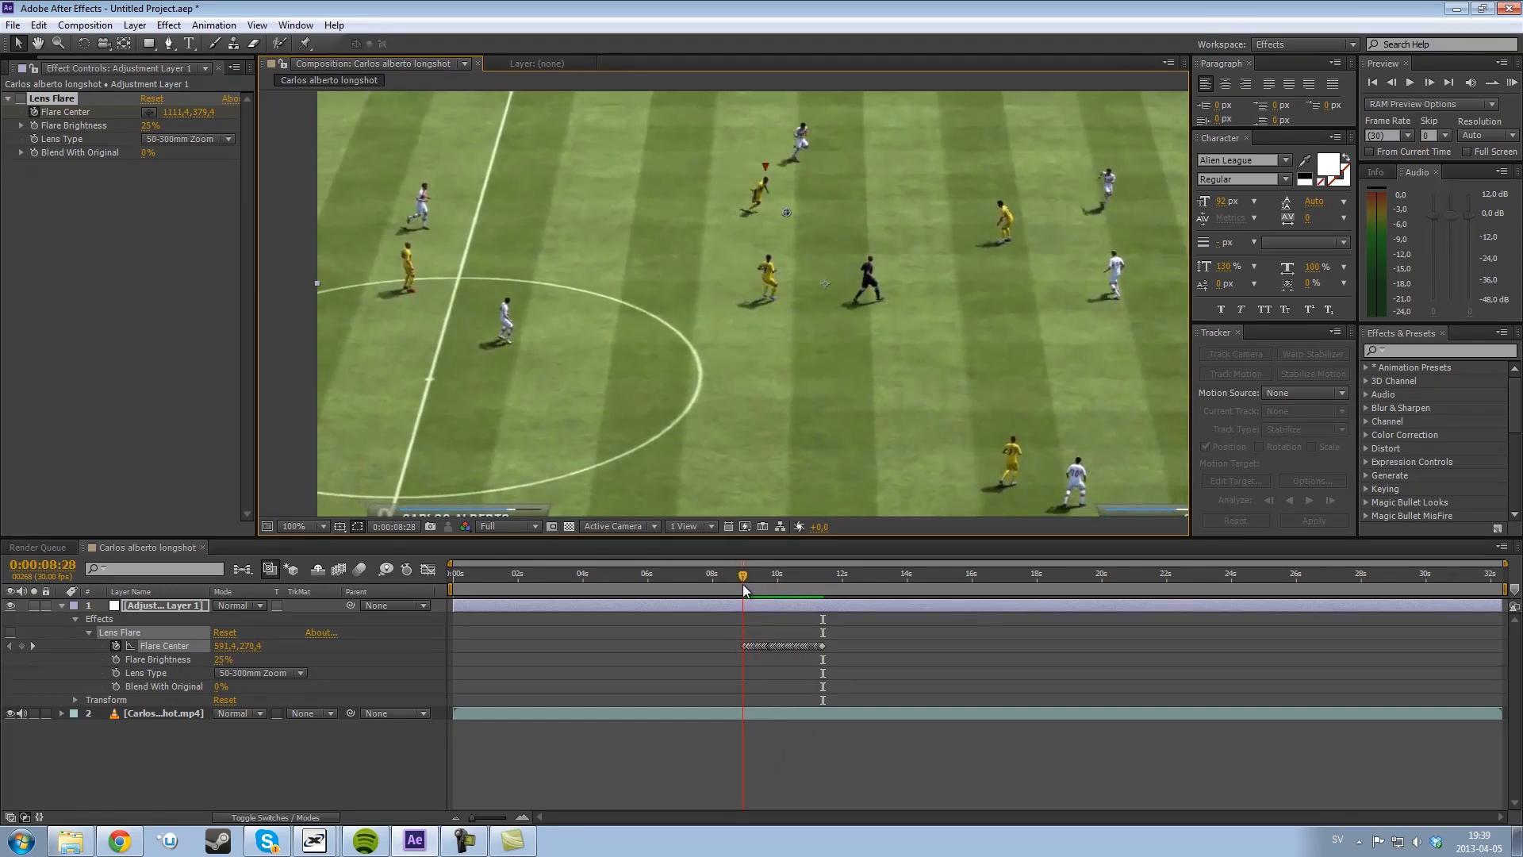
pyautogui.click(743, 584)
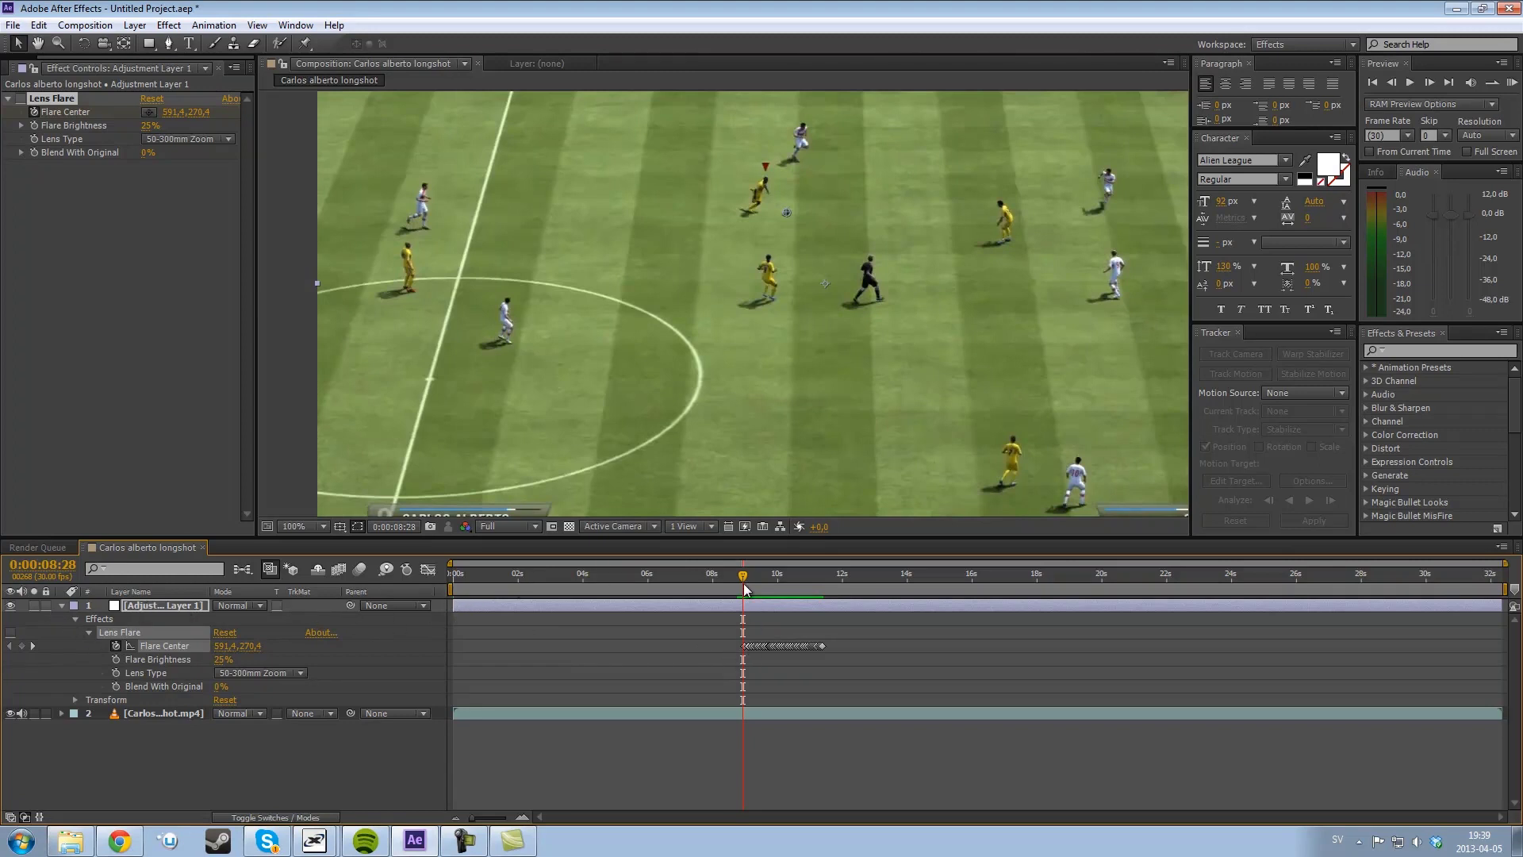
# Trim the adjustment layer's start to the first Flare Center keyframe at 0:00:08:29 and turn the Lens Flare effect back on
pyautogui.moveTo(742, 578); pyautogui.dragTo(744, 577)
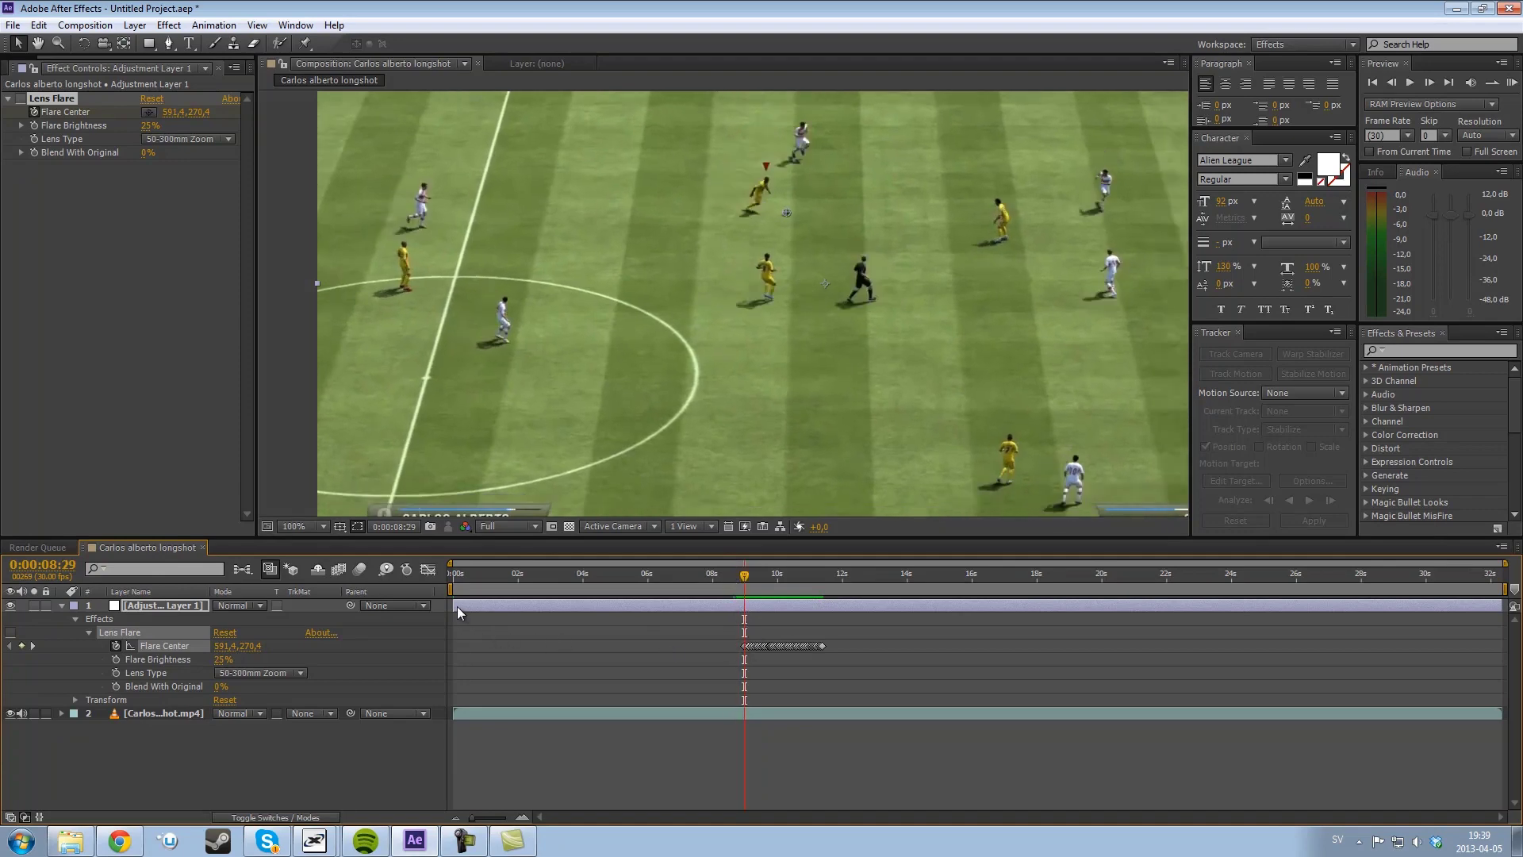
pyautogui.moveTo(454, 605); pyautogui.dragTo(745, 646)
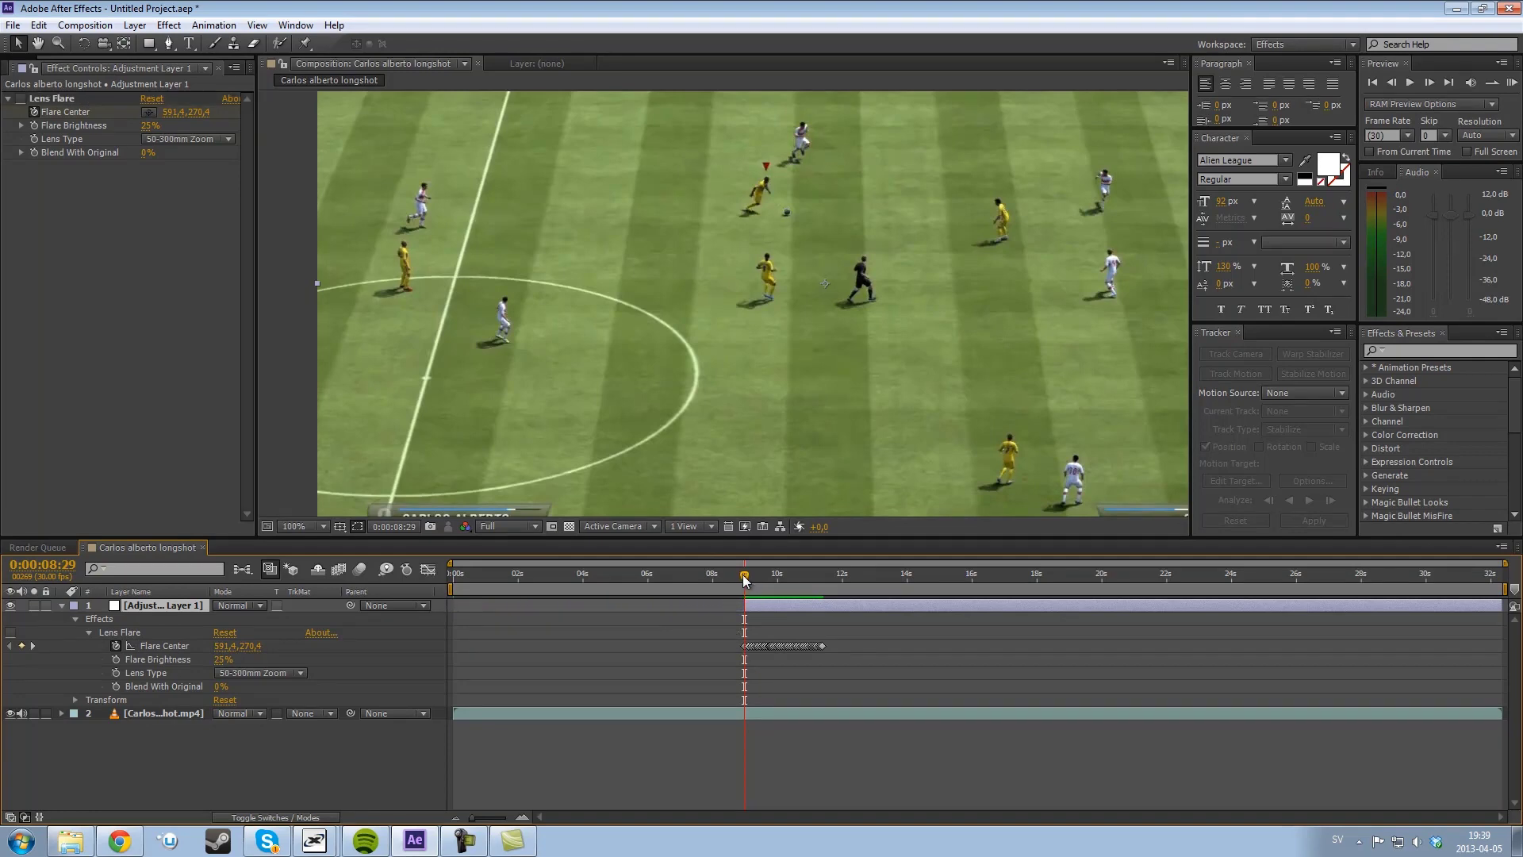
pyautogui.moveTo(745, 574); pyautogui.dragTo(756, 574)
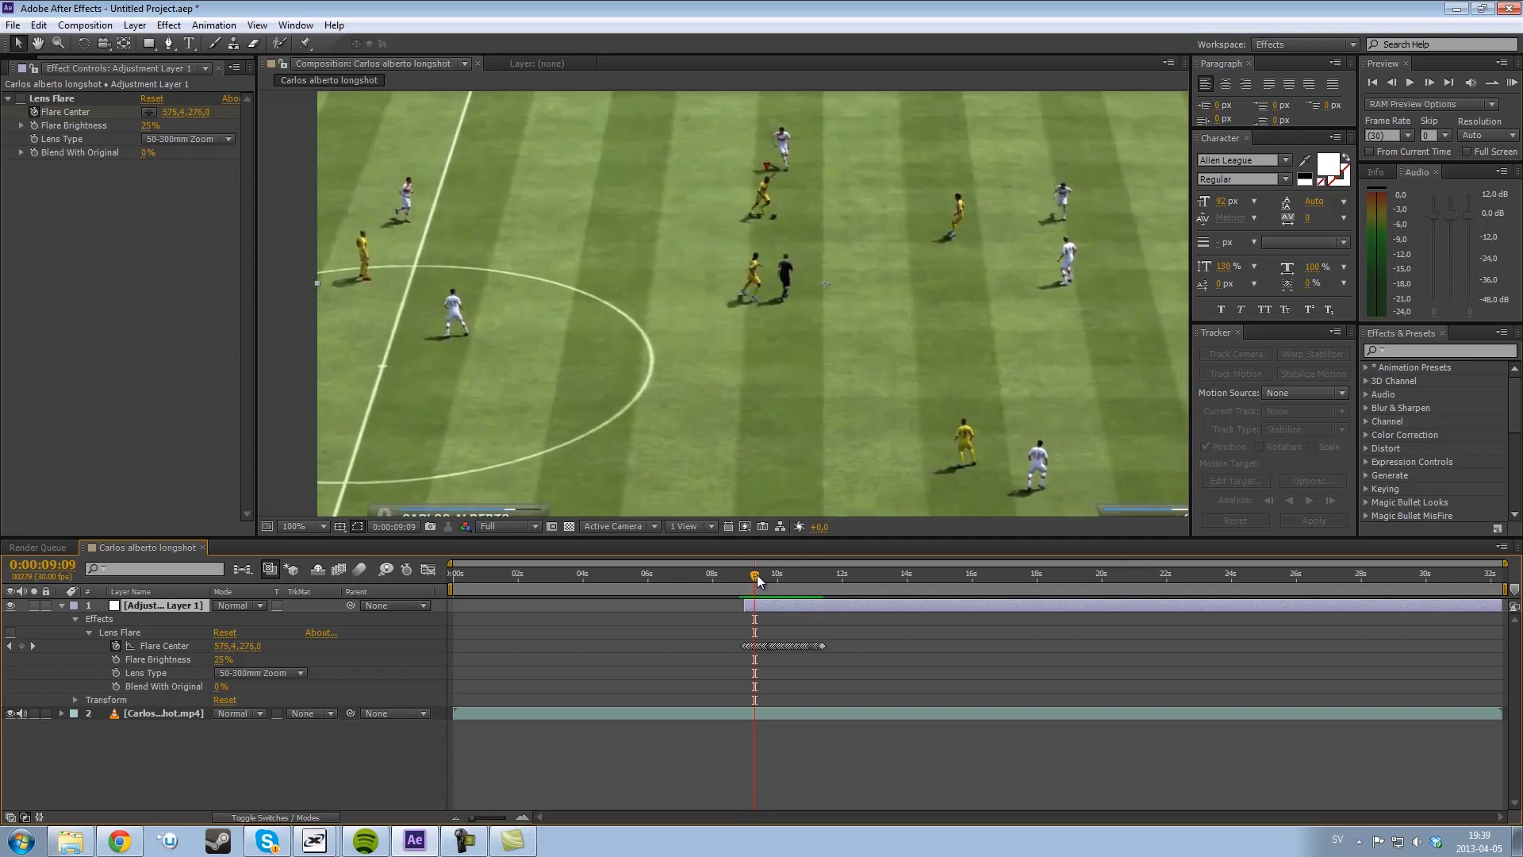
pyautogui.click(10, 633)
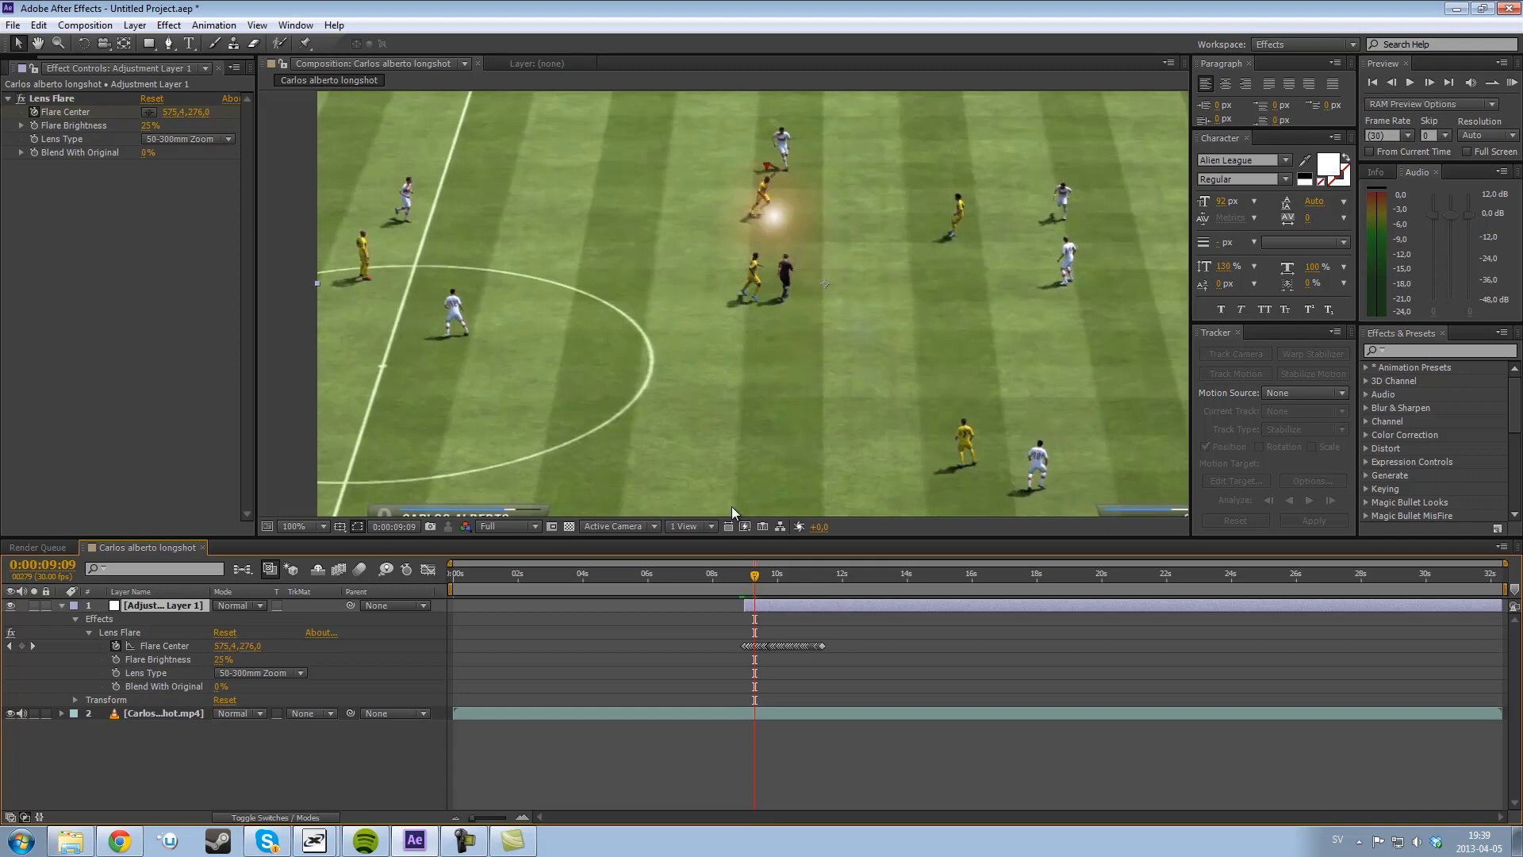
pyautogui.moveTo(755, 579)
pyautogui.mouseDown()
pyautogui.moveTo(737, 580)
pyautogui.moveTo(753, 579)
pyautogui.mouseUp()
pyautogui.scroll(-1, 759, 302)
pyautogui.scroll(1, 760, 270)
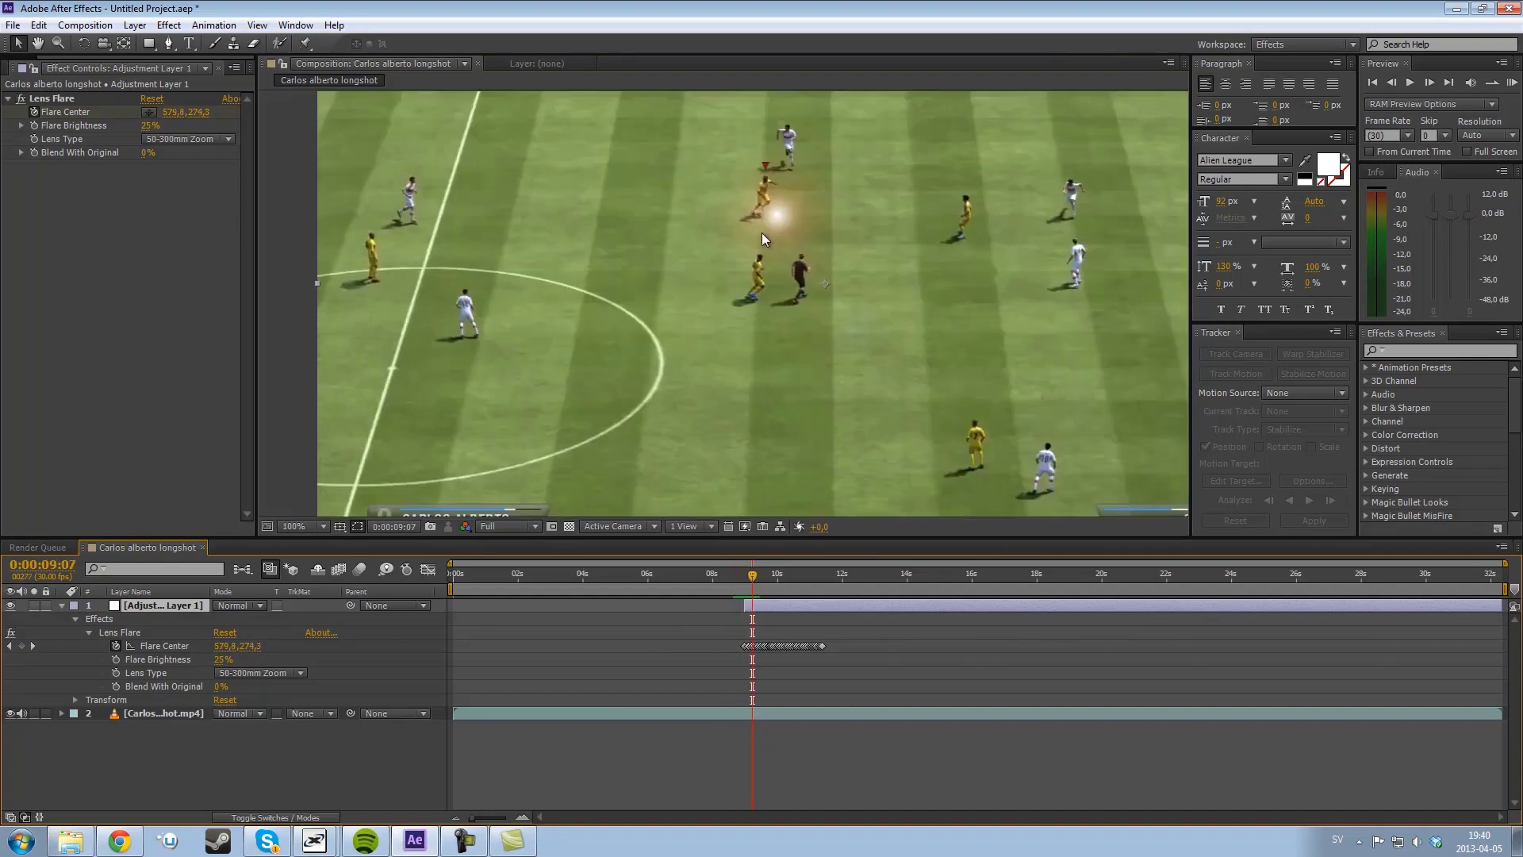
# Start keyframing the Flare Brightness at 0:00:08:29 with a value of 0%
pyautogui.click(749, 580)
pyautogui.moveTo(749, 580); pyautogui.dragTo(744, 581)
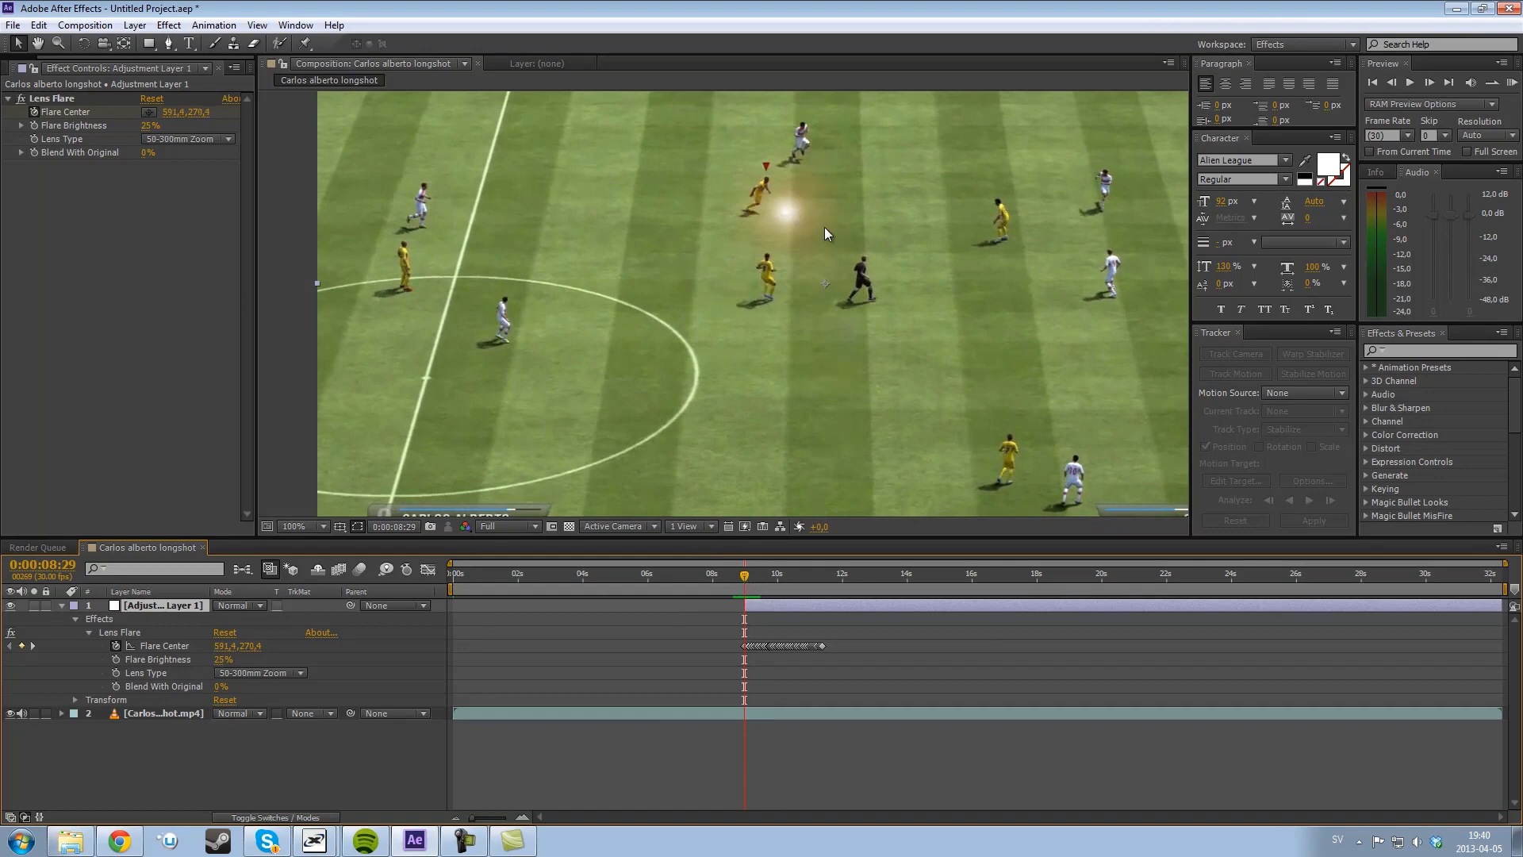
pyautogui.moveTo(691, 184); pyautogui.dragTo(646, 203)
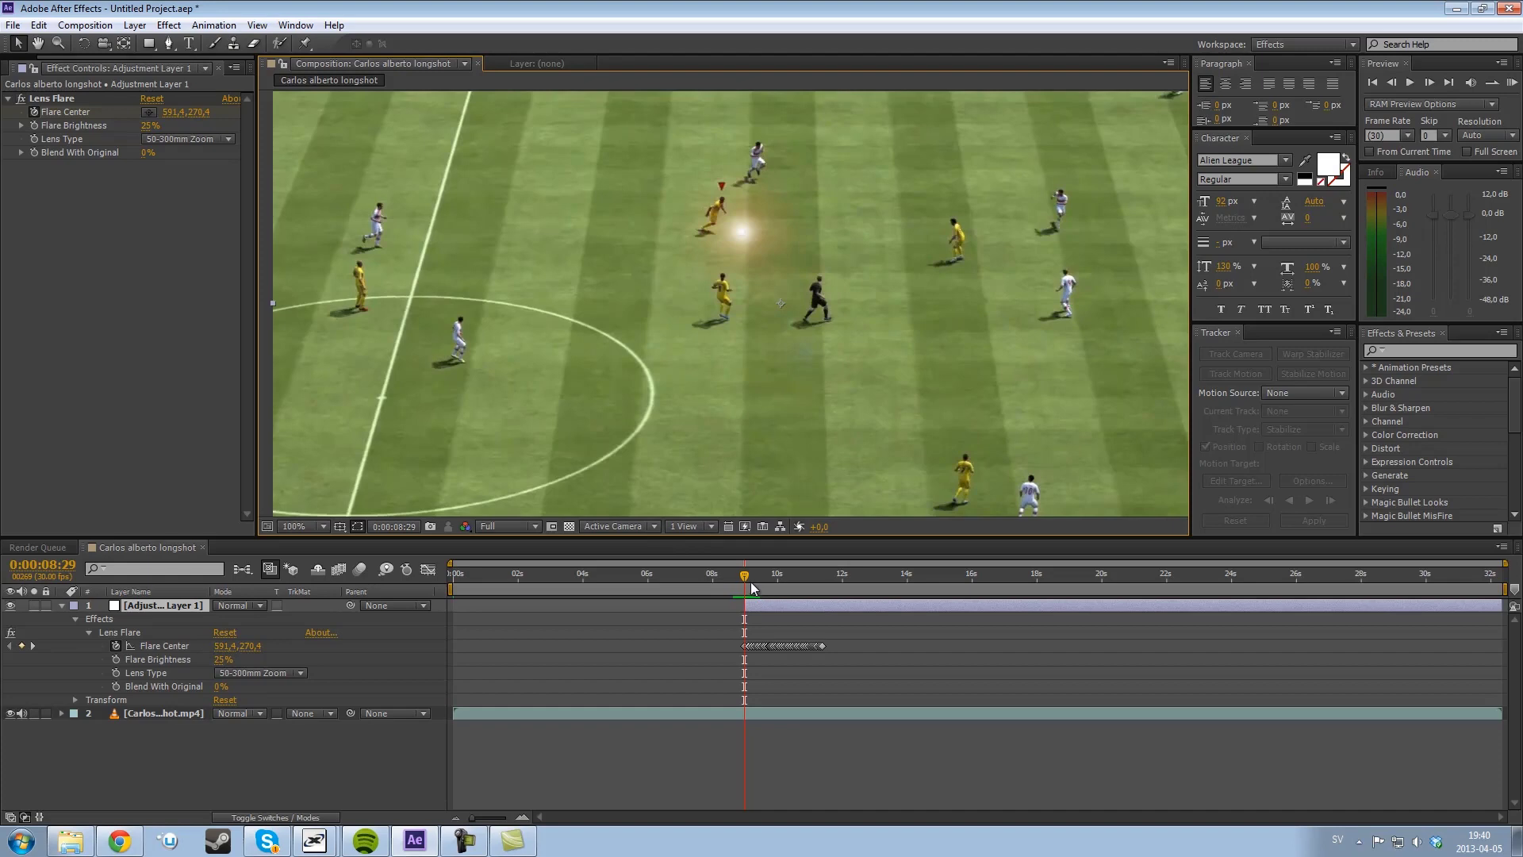
pyautogui.click(754, 607)
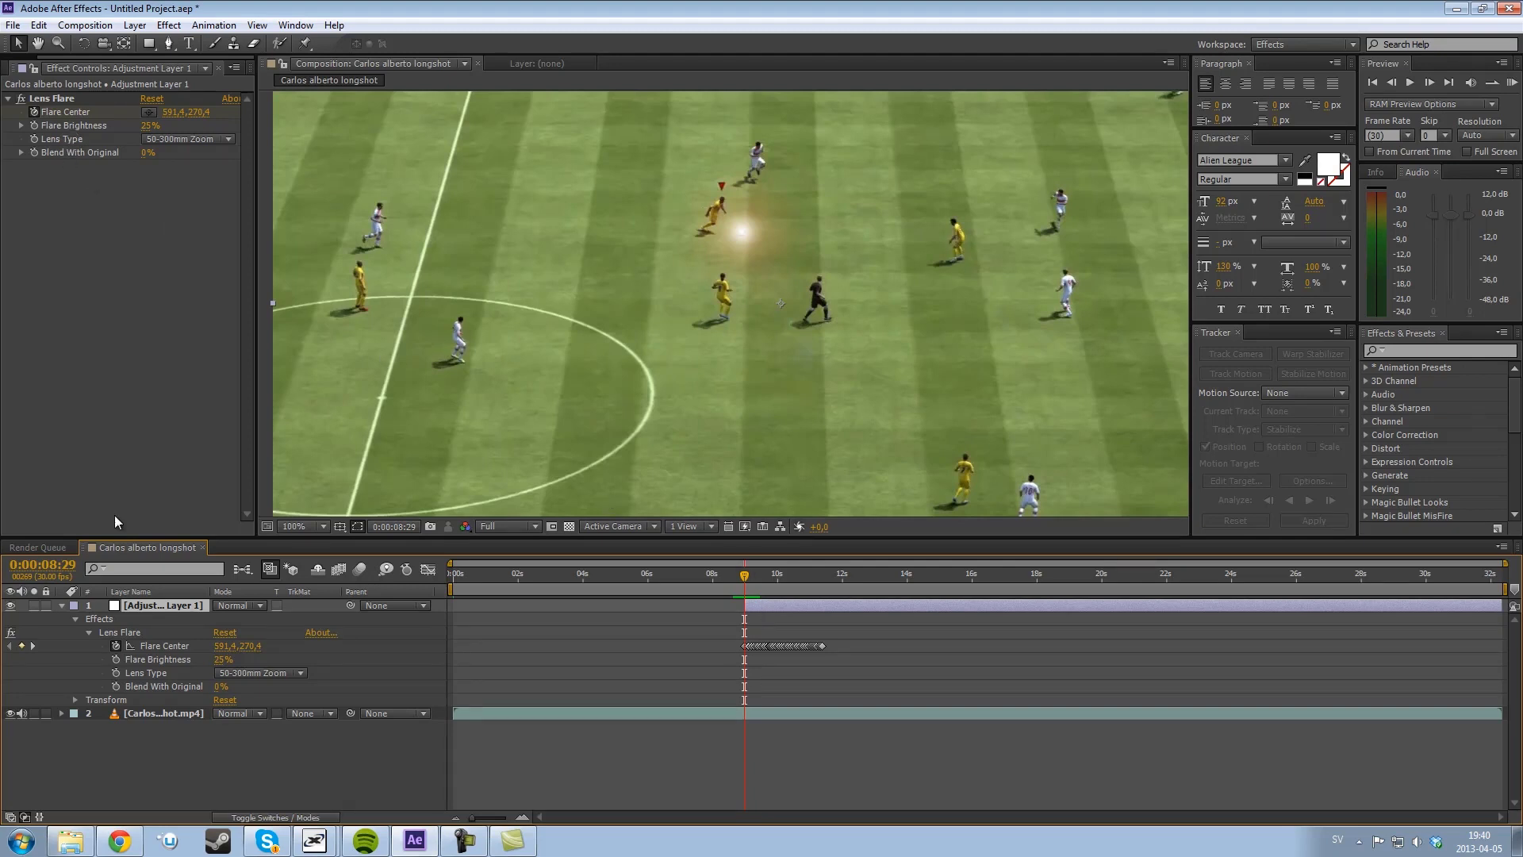
pyautogui.click(116, 659)
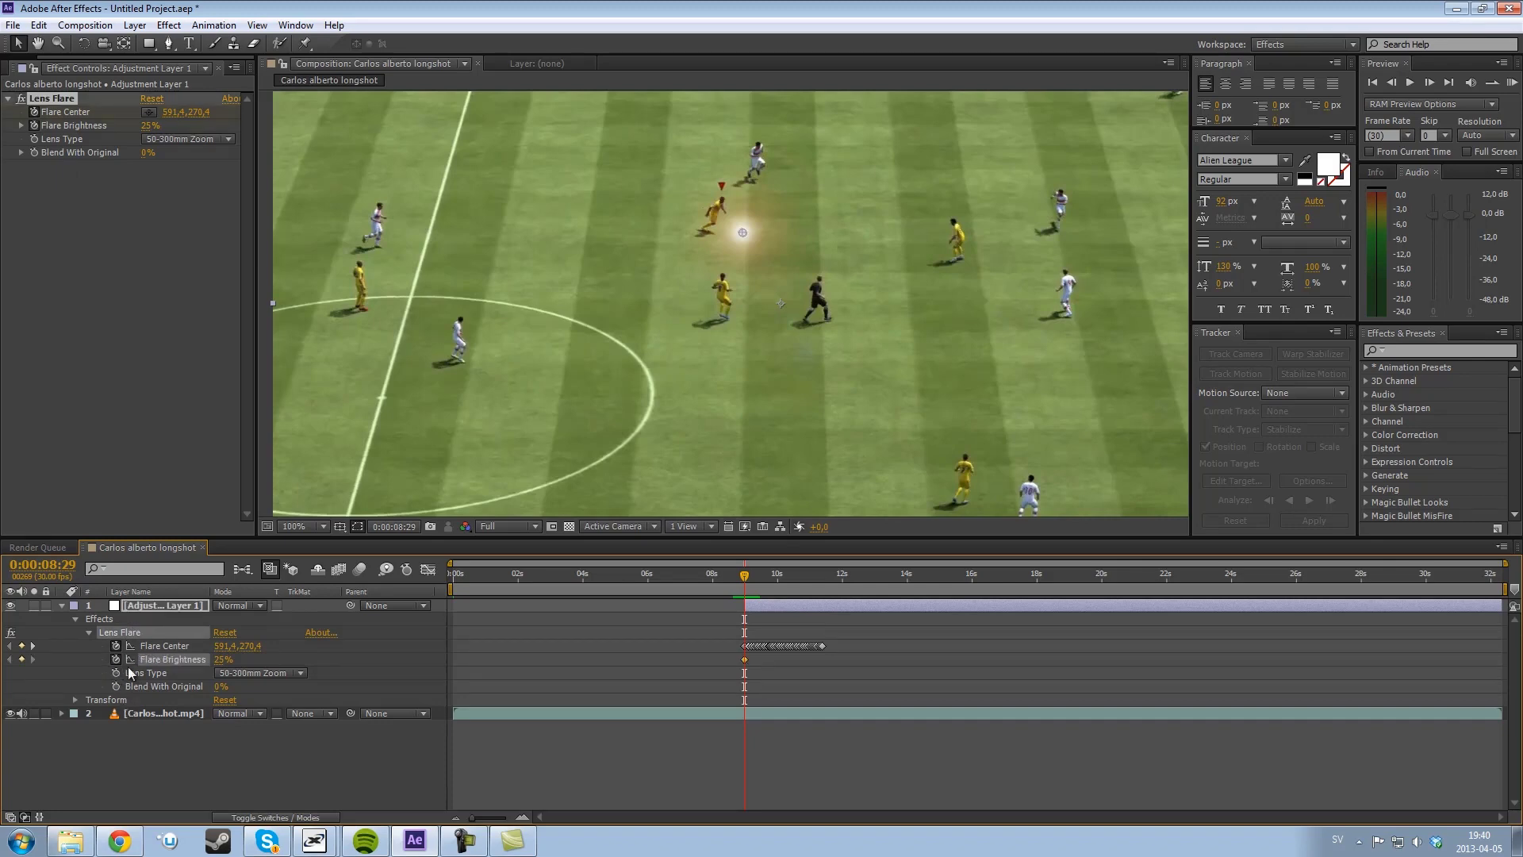
pyautogui.click(223, 659)
pyautogui.write('0')
pyautogui.press('Return')
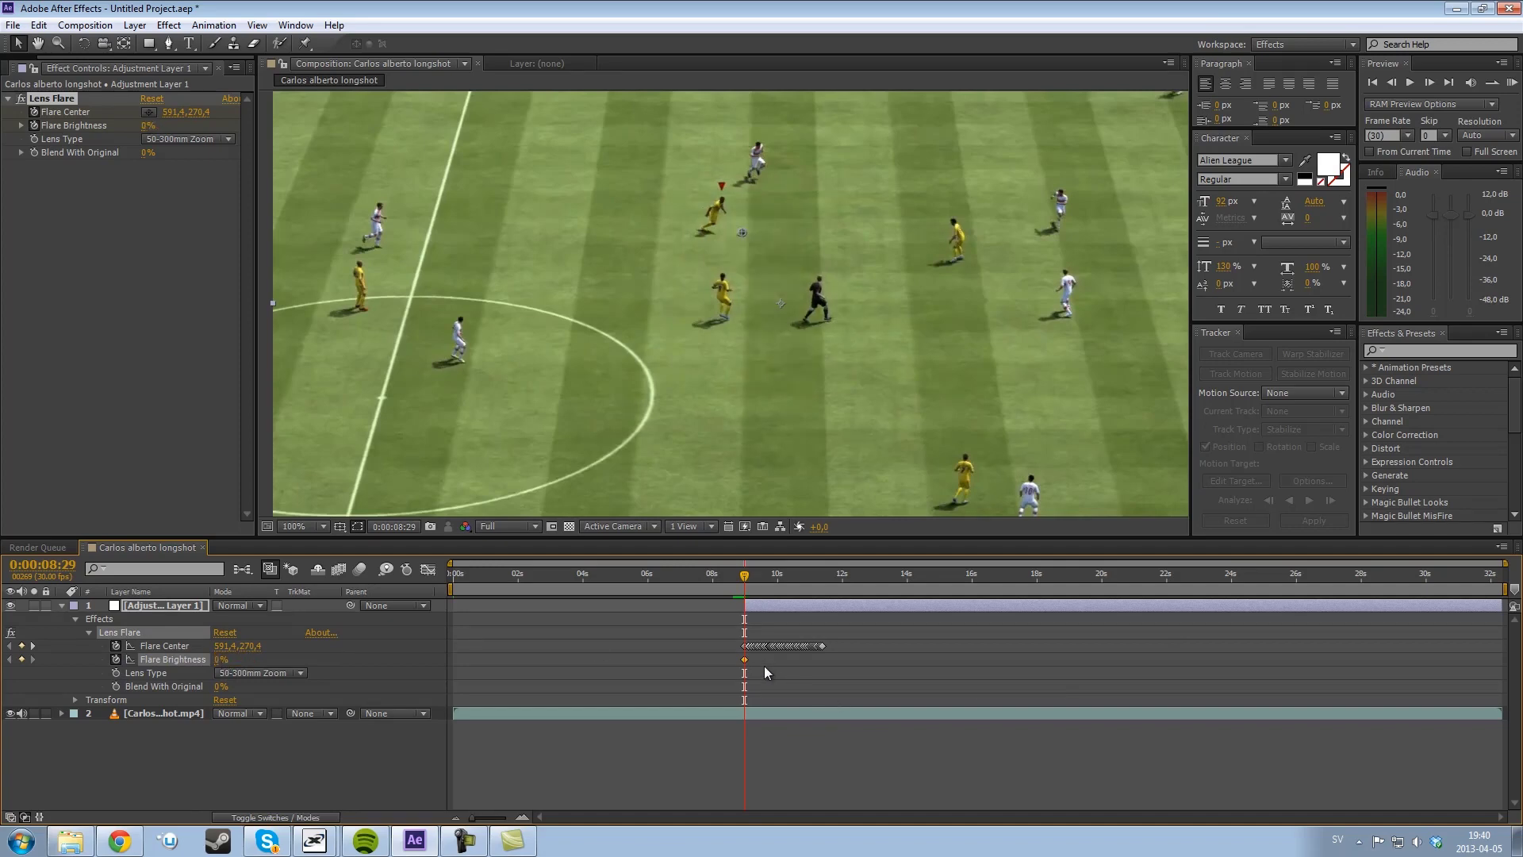
pyautogui.doubleClick(745, 660)
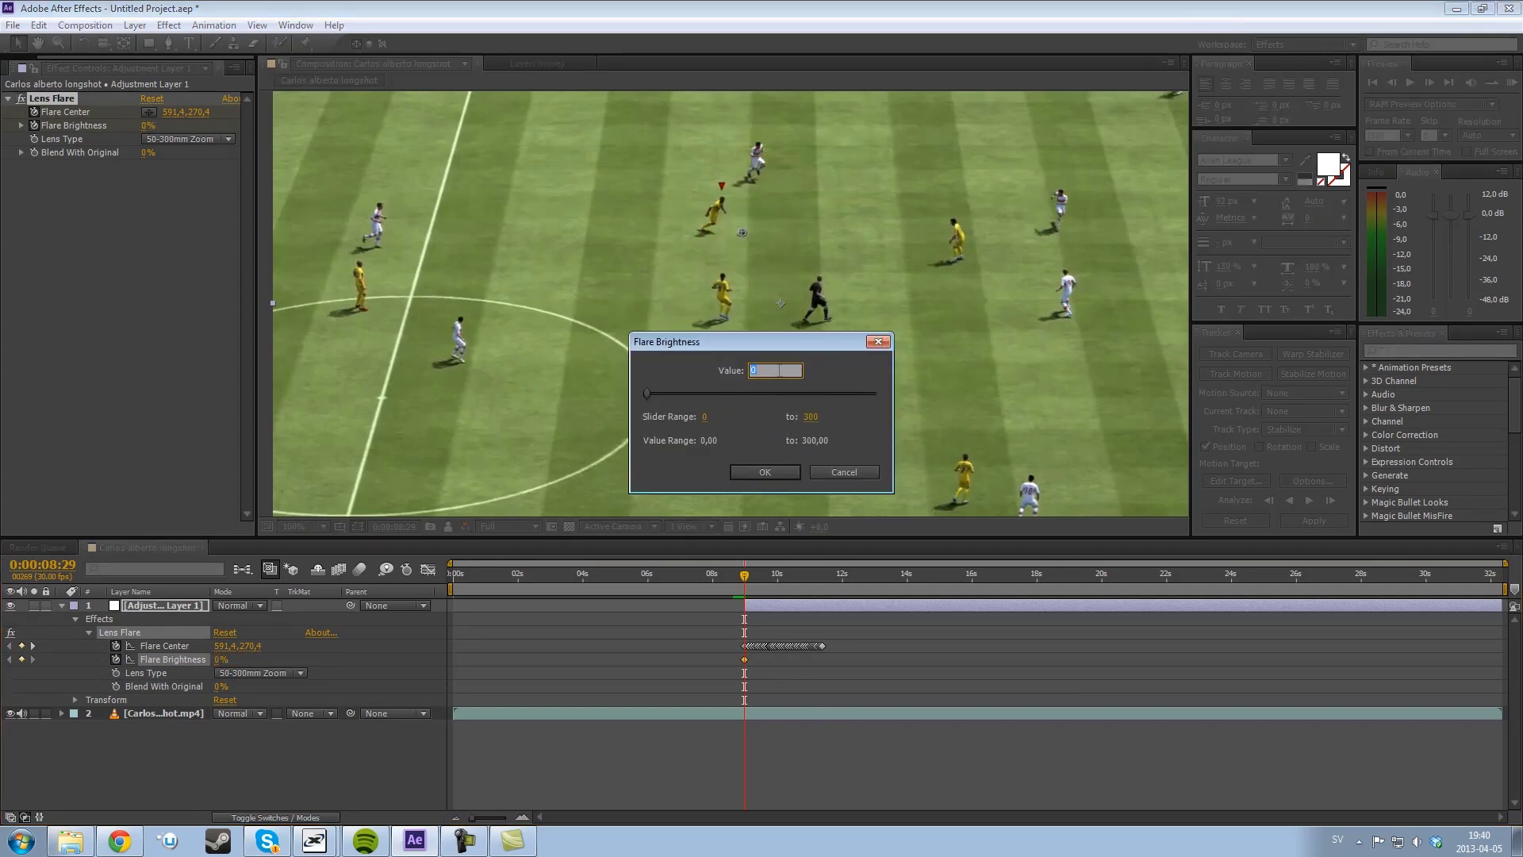
pyautogui.click(764, 471)
# Add a Flare Brightness keyframe of 25% at 0:00:09:19 so the flare fades in
pyautogui.click(745, 578)
pyautogui.moveTo(745, 581); pyautogui.dragTo(766, 582)
pyautogui.click(222, 659)
pyautogui.write('25')
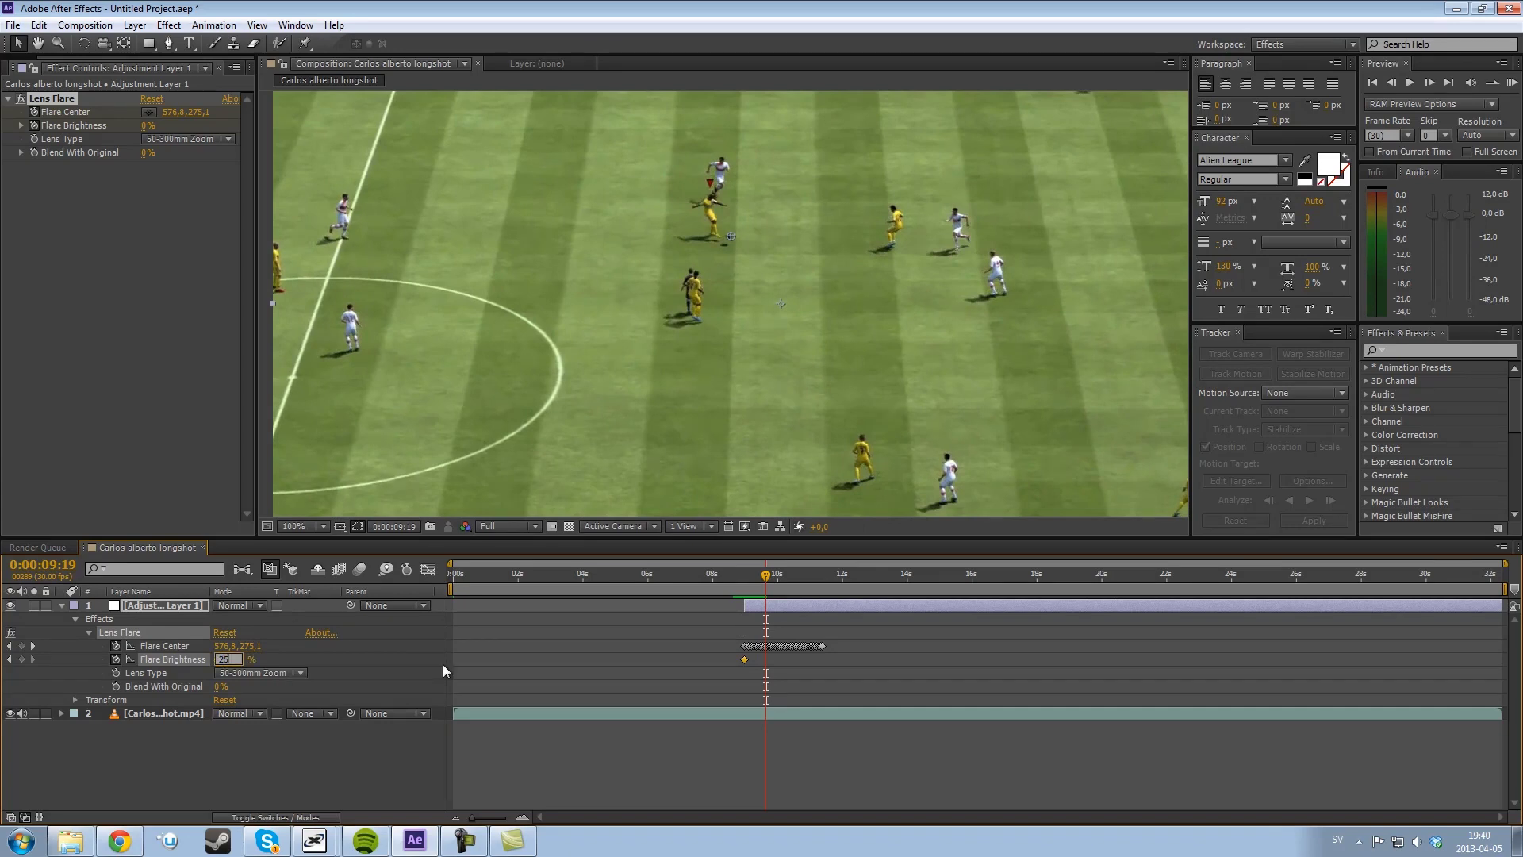
pyautogui.press('Return')
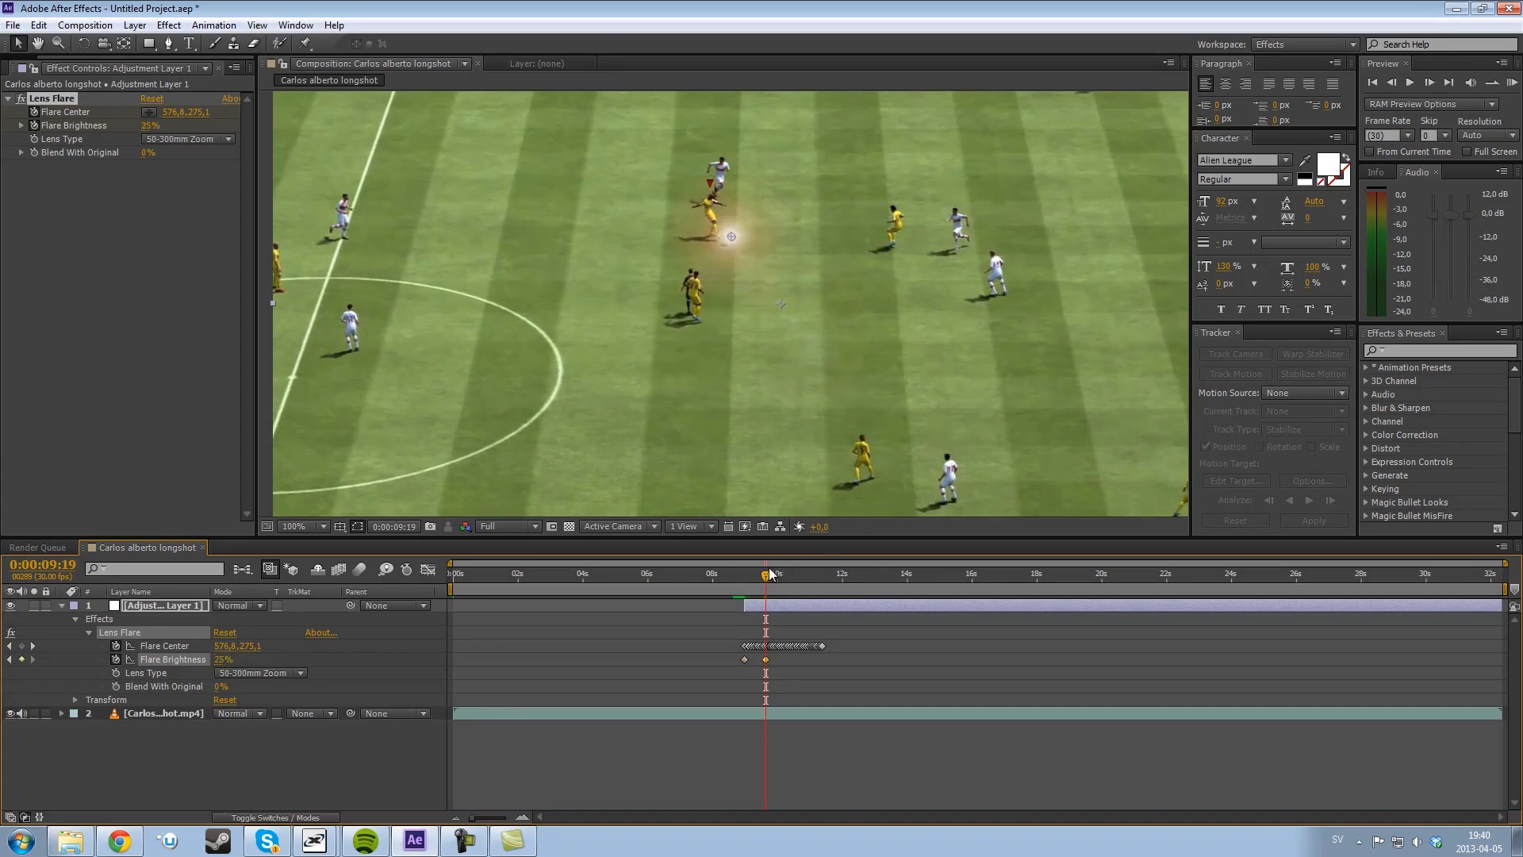
# Add a holding Flare Brightness keyframe of 25% at 0:00:11:05, checking its value against the preceding keyframe
pyautogui.moveTo(766, 576); pyautogui.dragTo(815, 579)
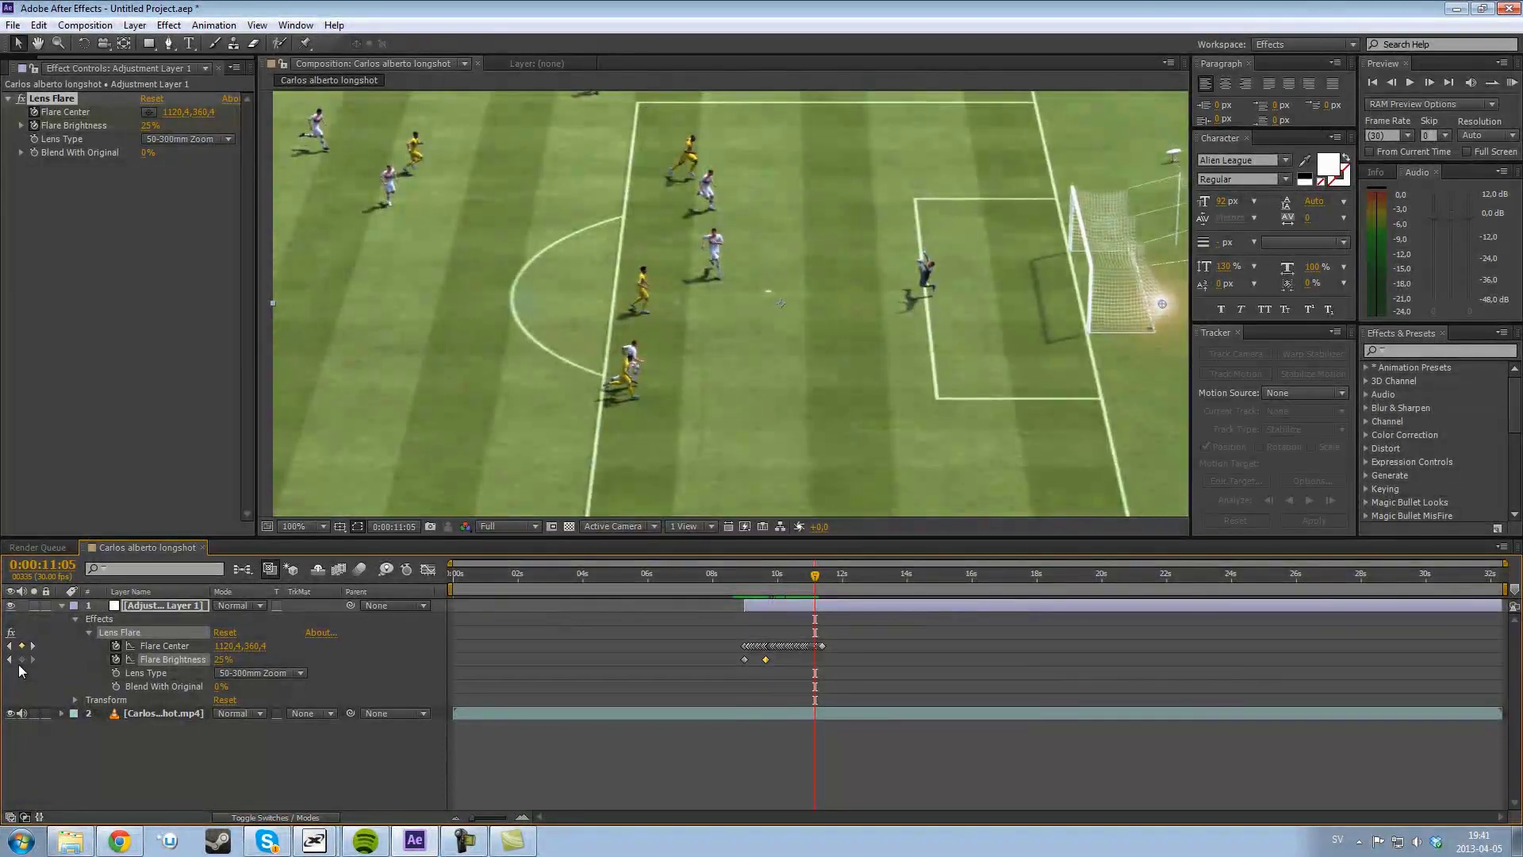
pyautogui.click(768, 659)
pyautogui.doubleClick(814, 659)
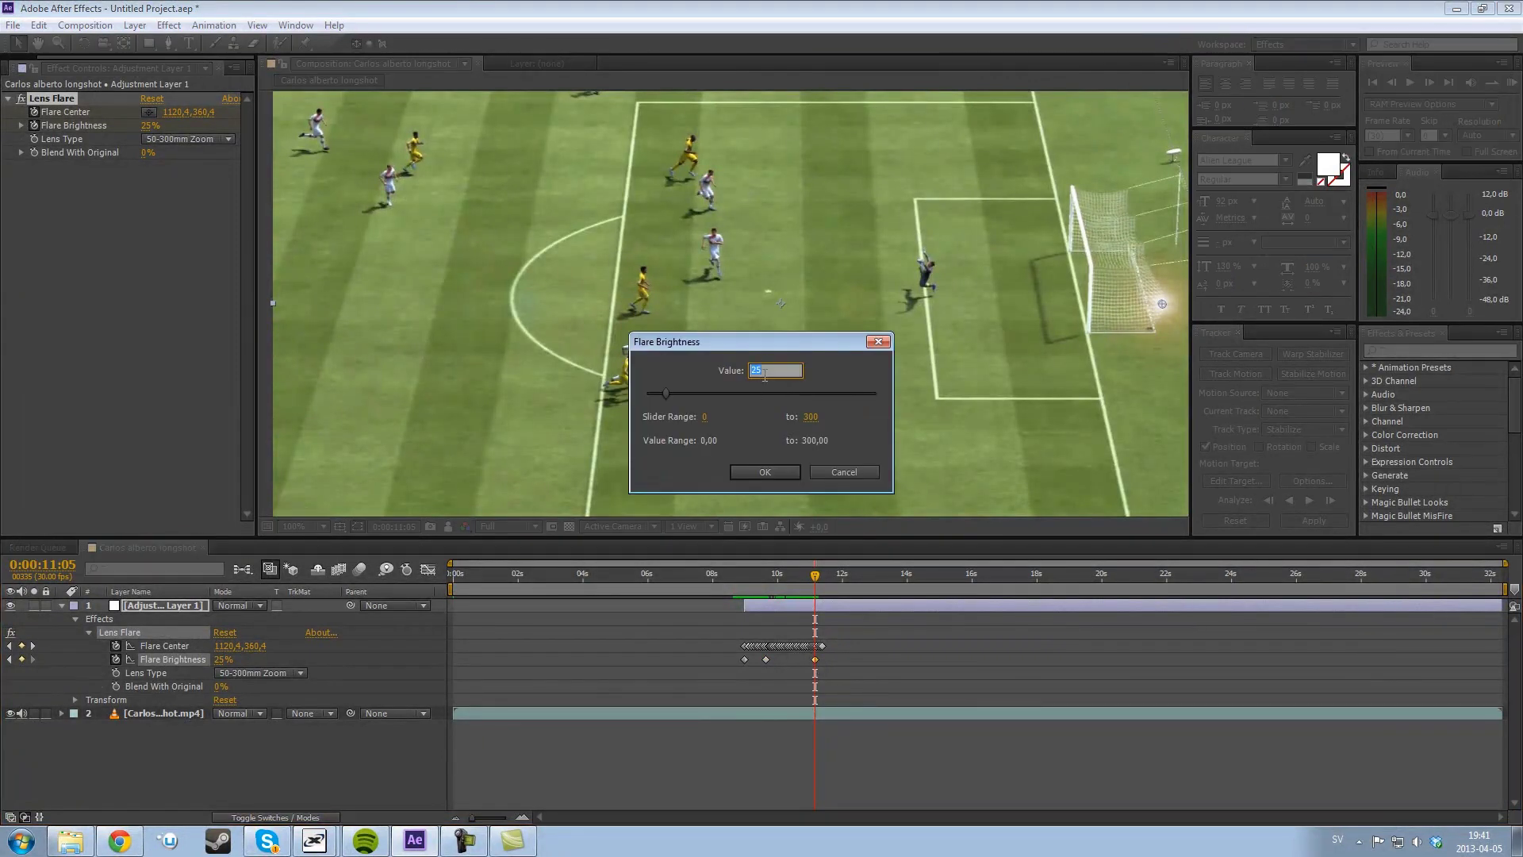
pyautogui.click(776, 469)
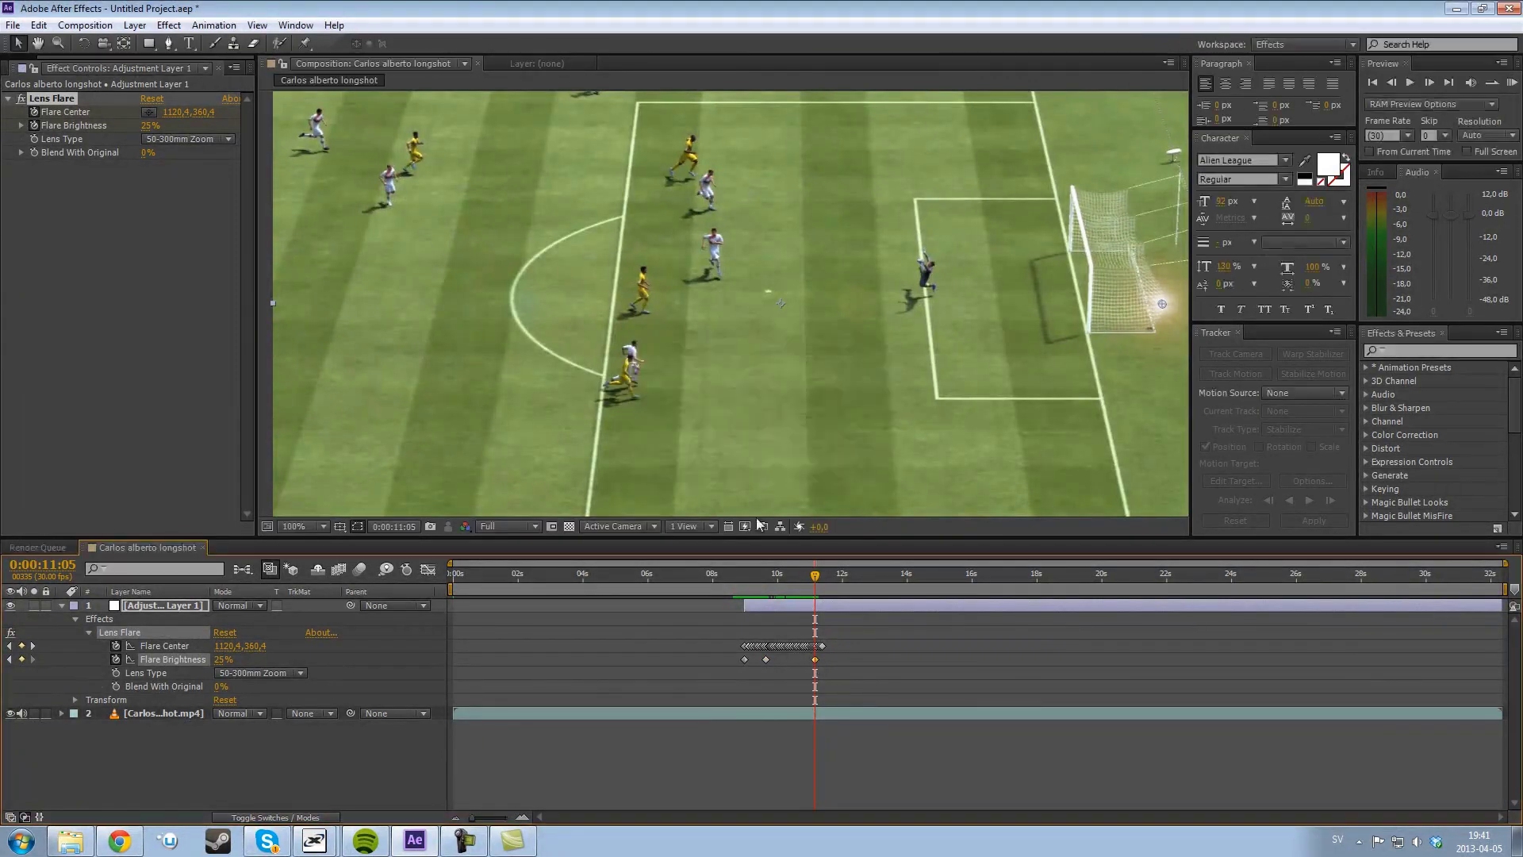
pyautogui.doubleClick(766, 659)
pyautogui.click(784, 473)
# Fade the flare out with a Flare Brightness keyframe of 0% at 0:00:11:11
pyautogui.moveTo(819, 583); pyautogui.dragTo(819, 593)
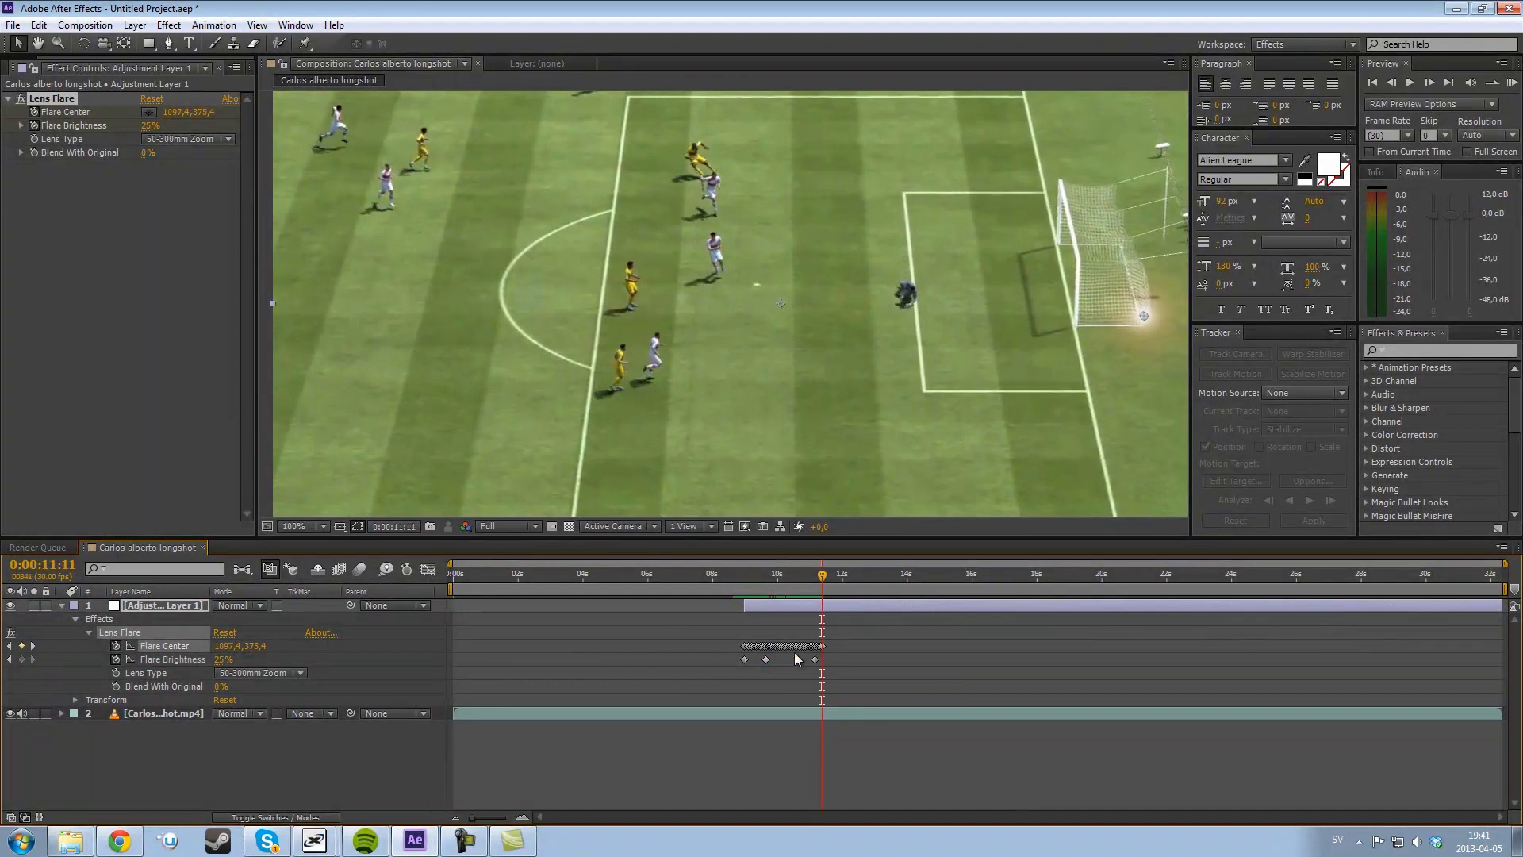
pyautogui.moveTo(222, 666); pyautogui.dragTo(201, 665)
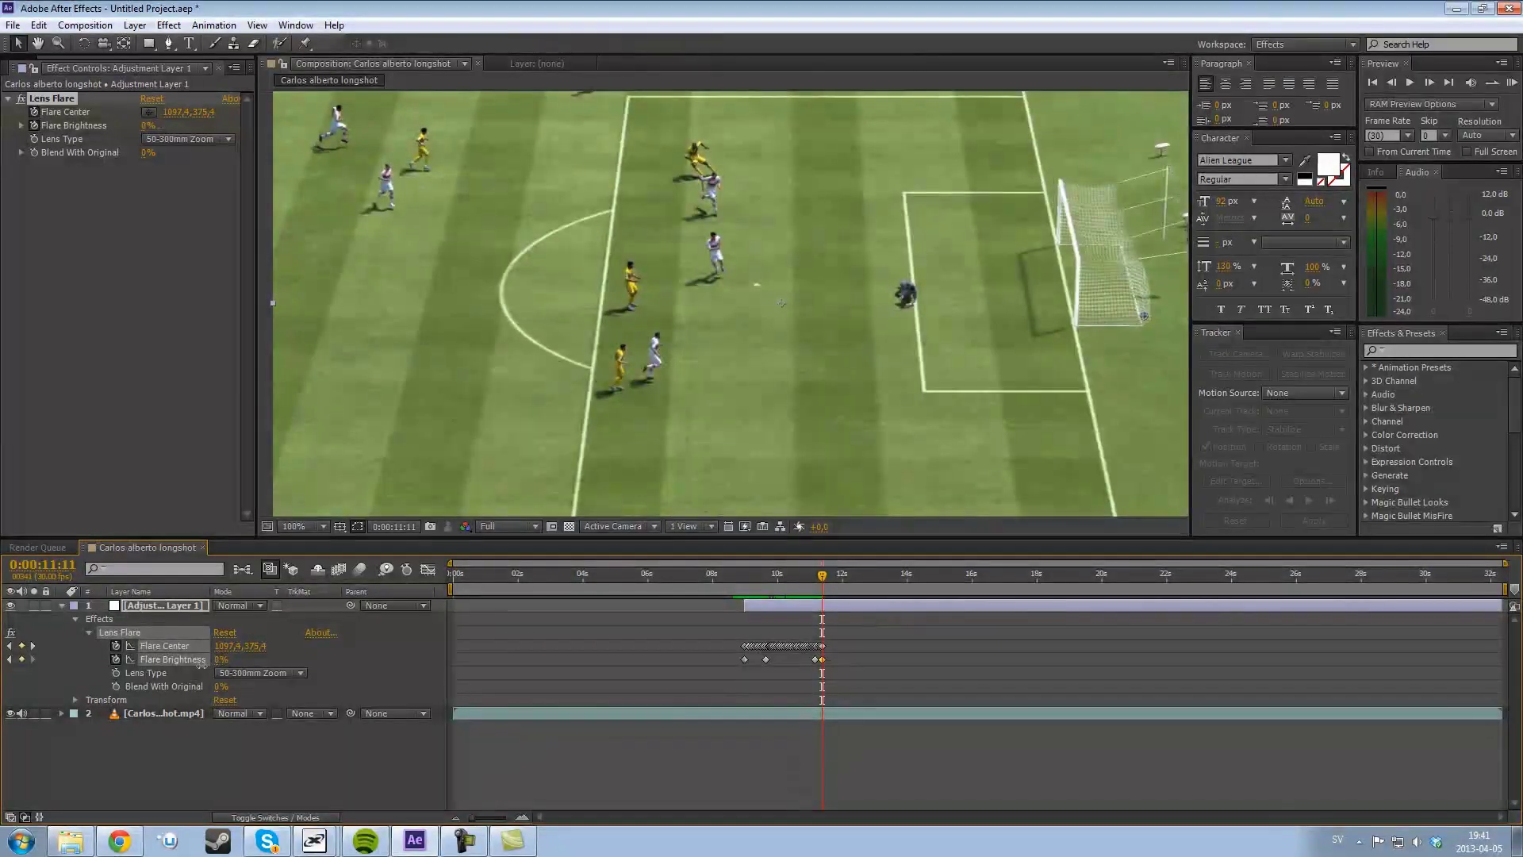
# Fit the whole composition in the viewer and scrub back to 0:00:11:00 to review the animated flare
pyautogui.click(486, 527)
pyautogui.click(302, 525)
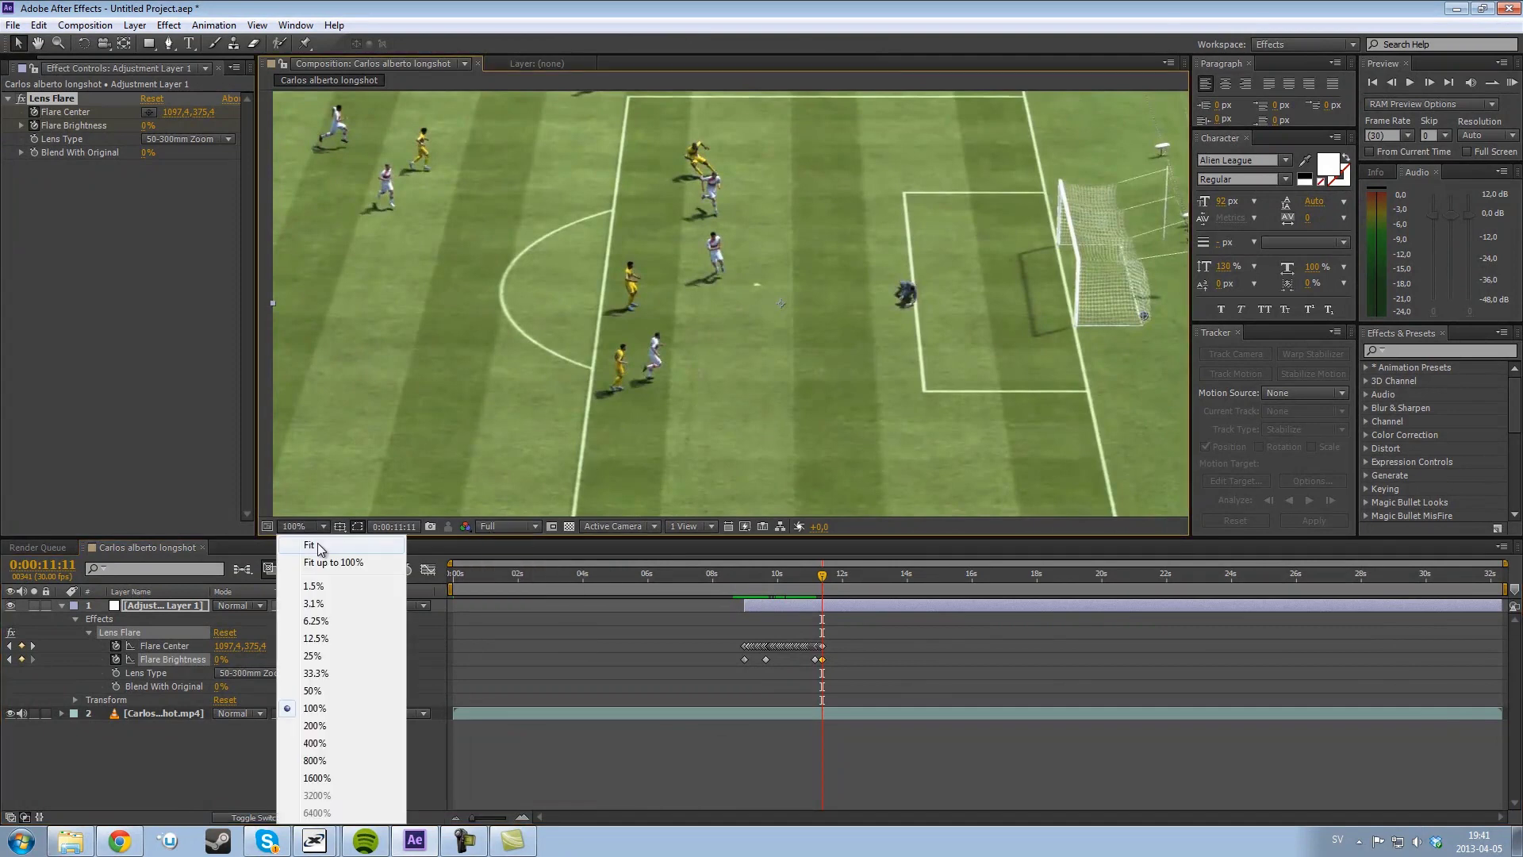
pyautogui.click(316, 538)
pyautogui.moveTo(822, 583)
pyautogui.mouseDown()
pyautogui.moveTo(752, 584)
pyautogui.moveTo(811, 580)
pyautogui.mouseUp()
pyautogui.click(654, 763)
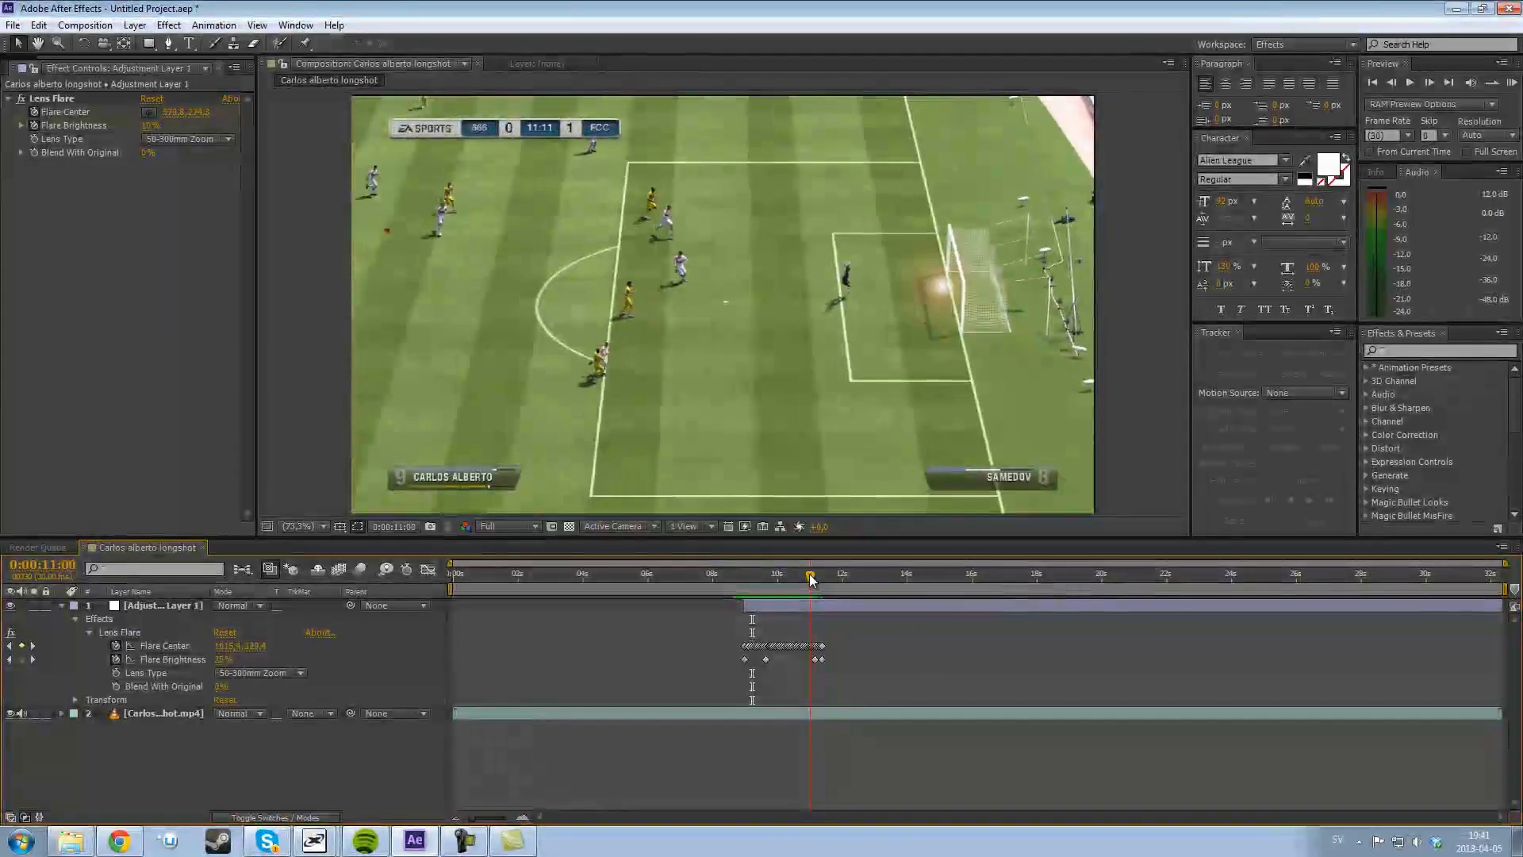